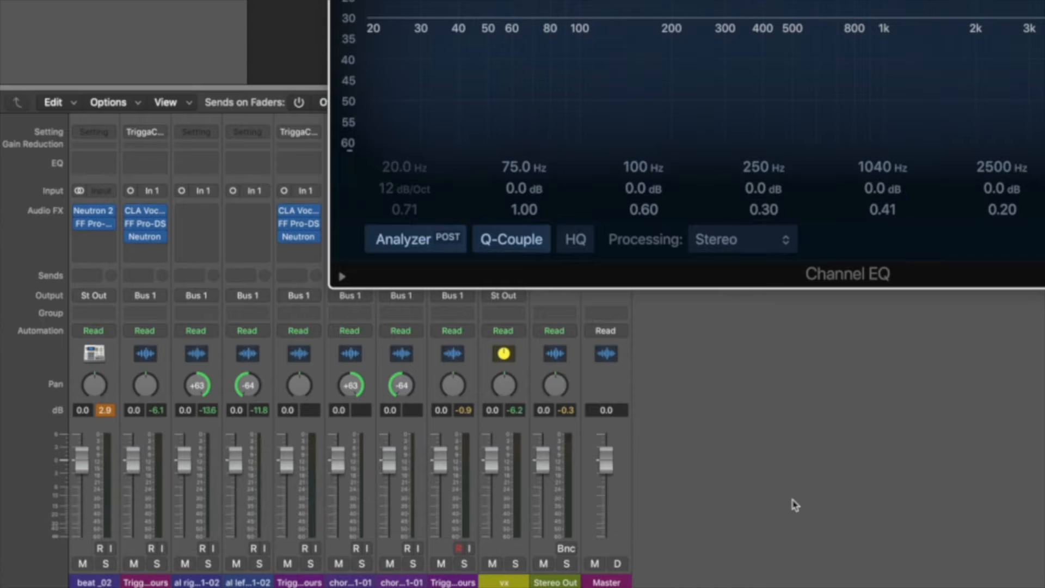
Play the mix, soloing and unsoloing the al left track and the TriggaChours verse vocal in turn, and stop playback.
{"action": "key", "text": "space"}
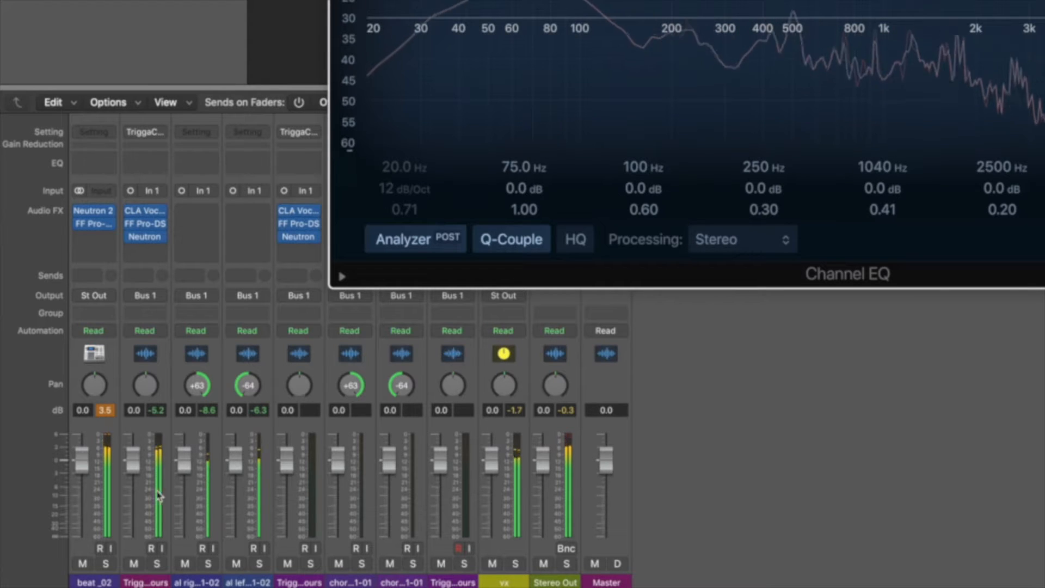
{"action": "left_click", "coordinate": [260, 564]}
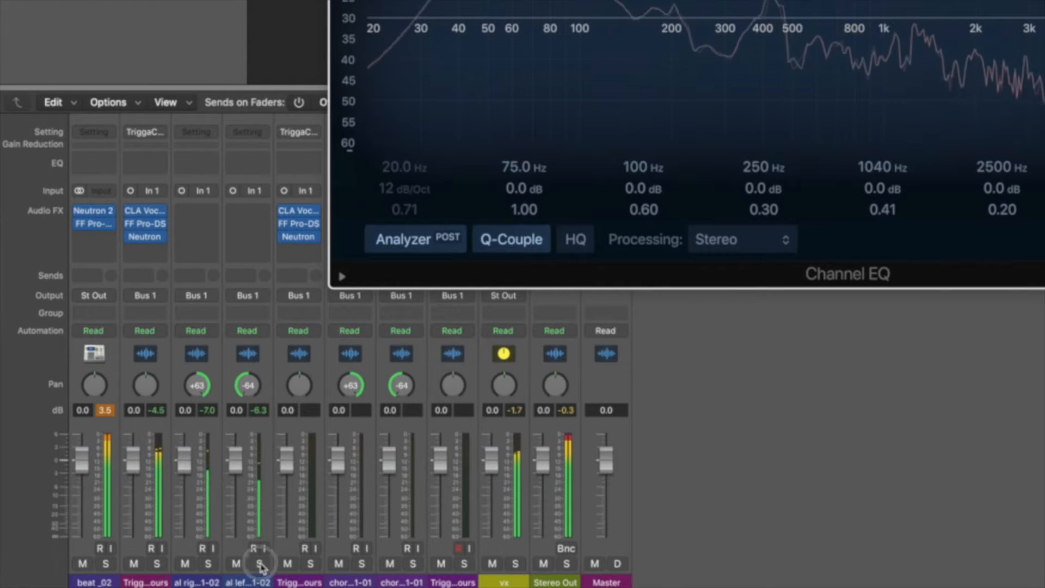
{"action": "left_click", "coordinate": [259, 564]}
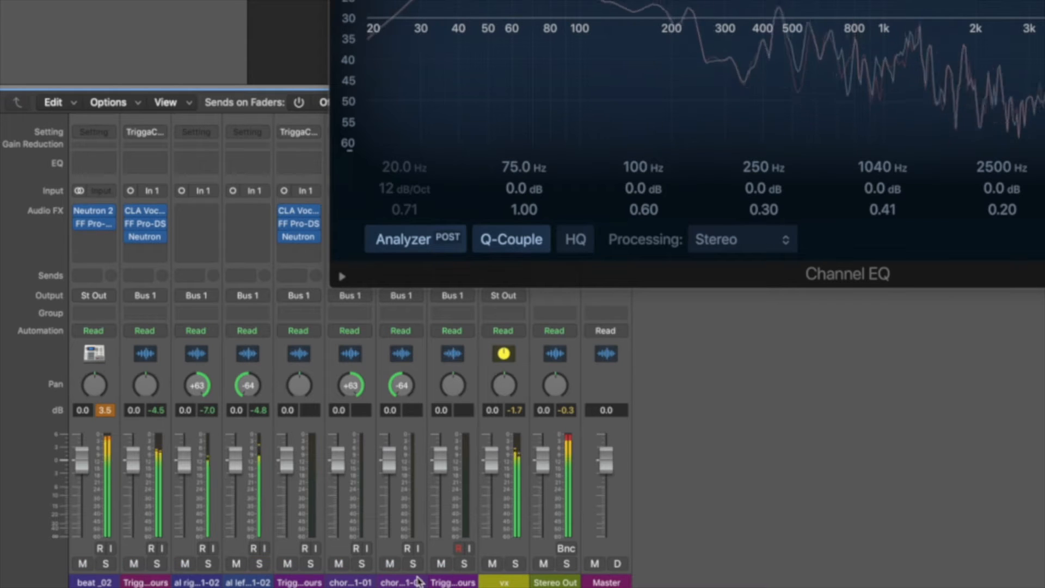
{"action": "left_click", "coordinate": [157, 564]}
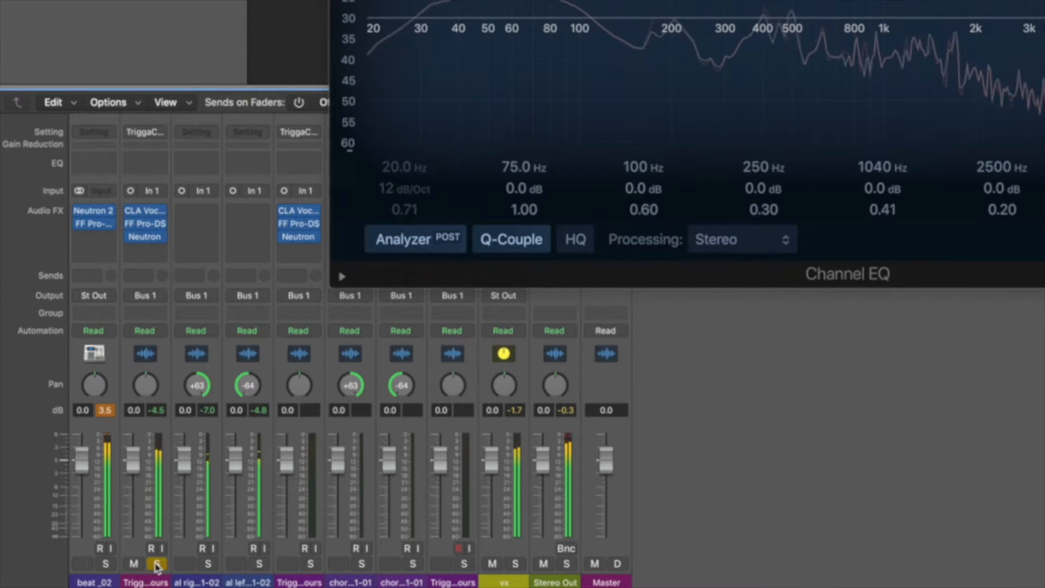
{"action": "left_click", "coordinate": [157, 564]}
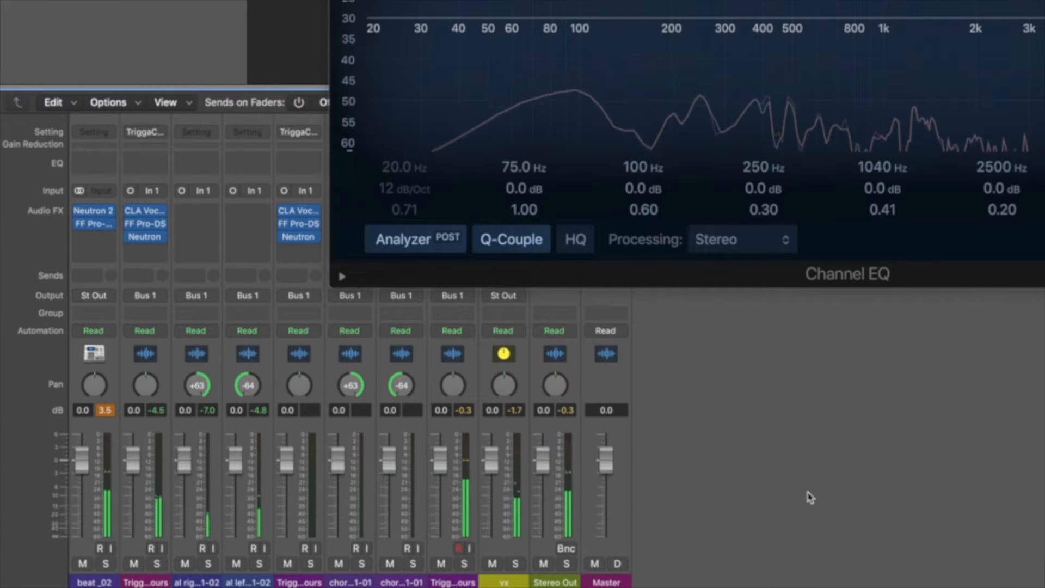
{"action": "key", "text": "space"}
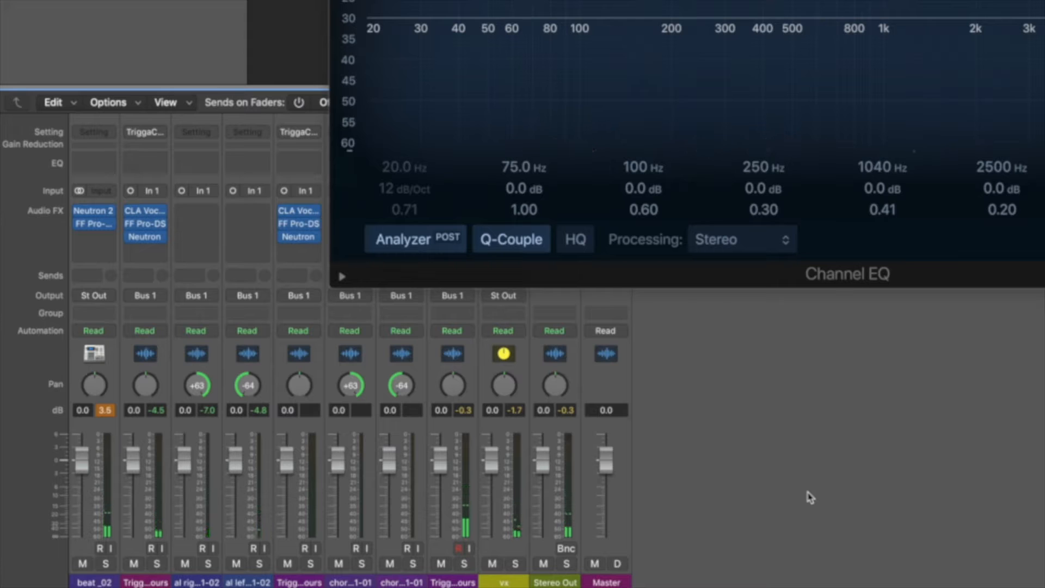
Solo the TriggaChours verse vocal, audition it while moving its volume fader, and reset the fader to 0.0 dB.
{"action": "left_click", "coordinate": [157, 563]}
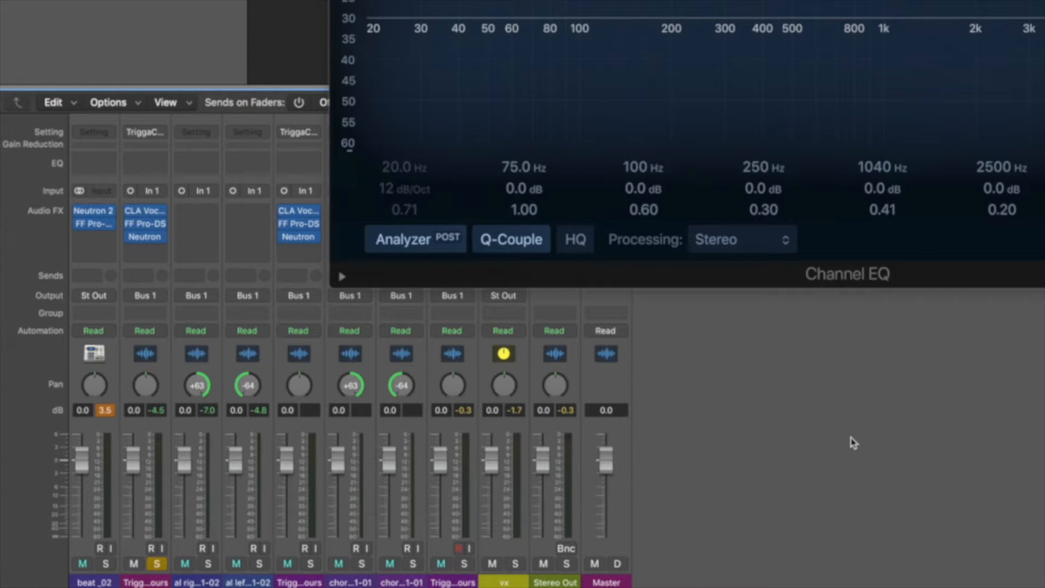
{"action": "key", "text": "space"}
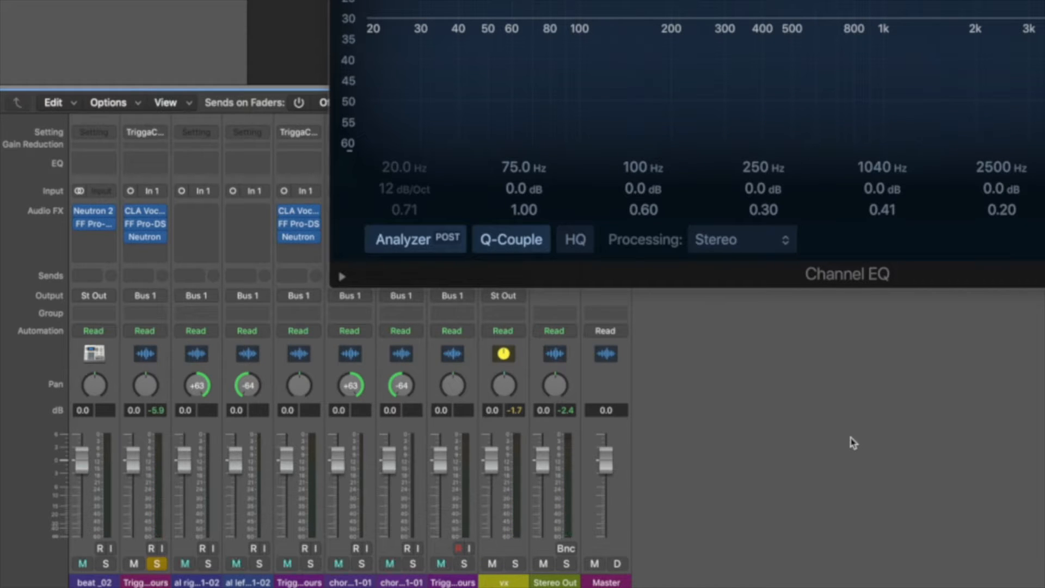
{"action": "key", "text": "space"}
{"action": "left_click_drag", "start_coordinate": [134, 469], "coordinate": [134, 442]}
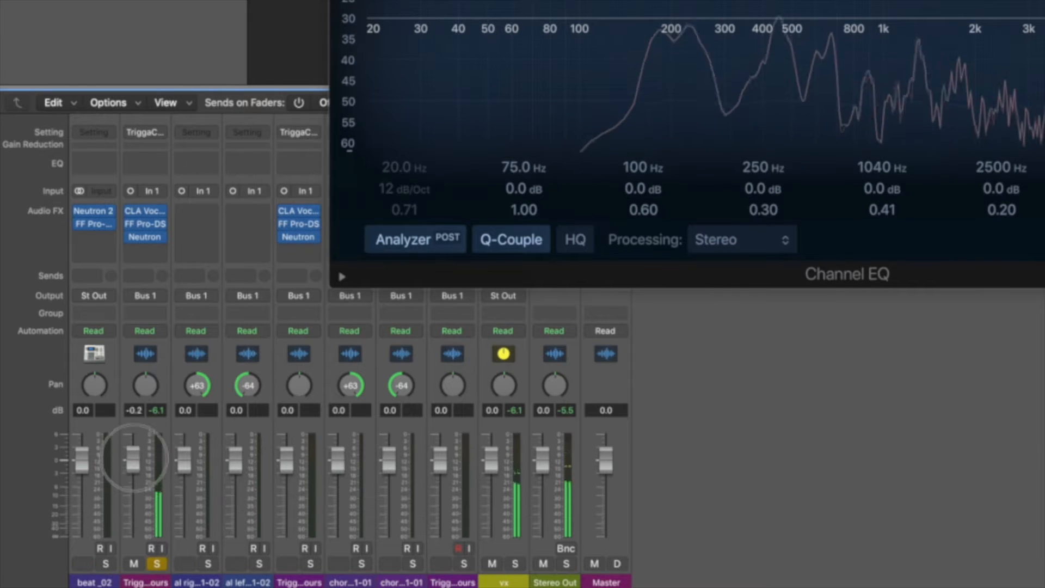
{"action": "left_click", "coordinate": [136, 449], "text": "alt"}
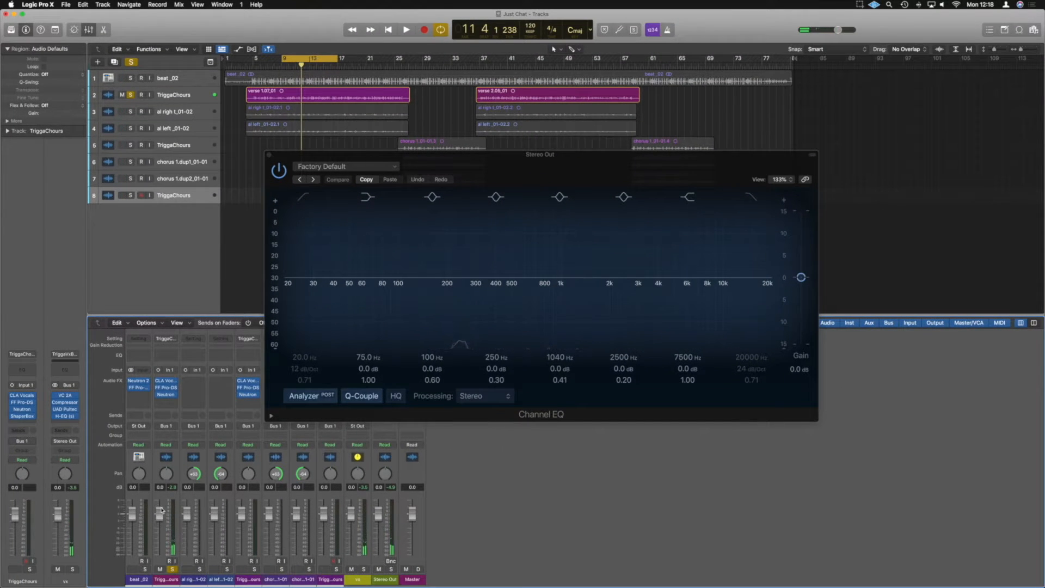
{"action": "key", "text": "space"}
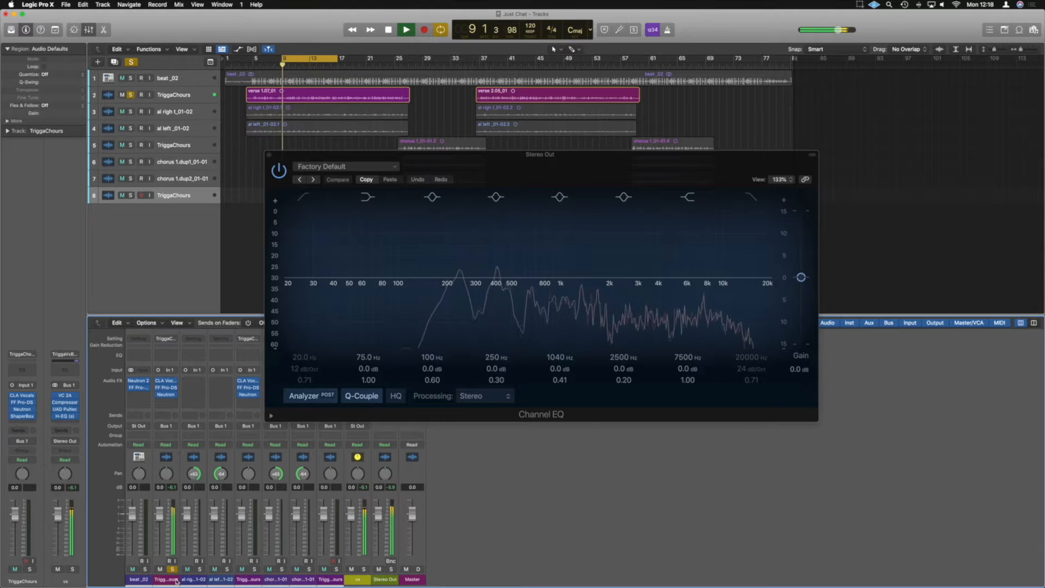
Unsolo the verse vocal, try lowering its fader within the full mix, reset it to 0.0 dB, and stop playback.
{"action": "left_click", "coordinate": [172, 569]}
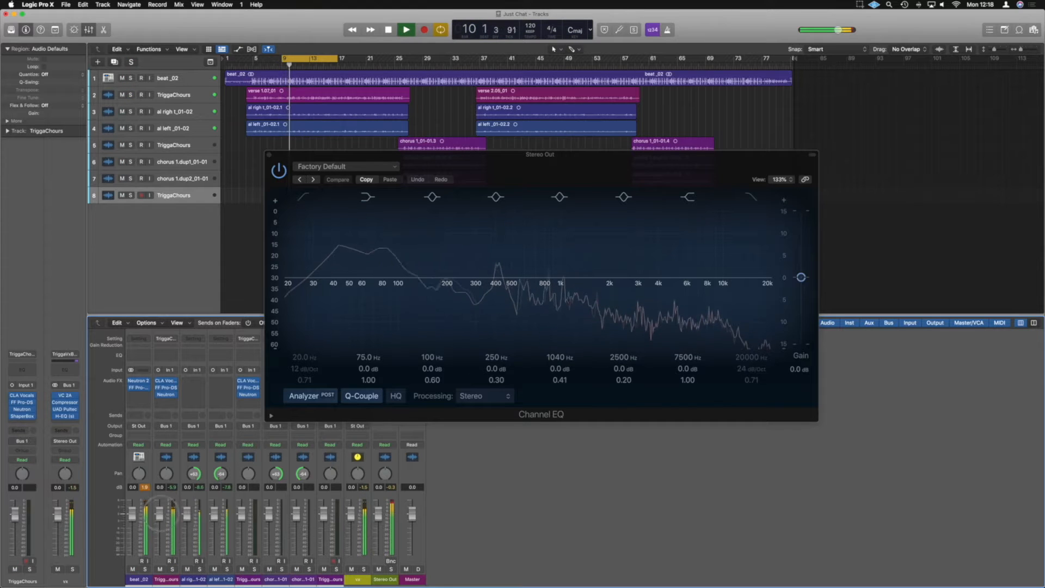
{"action": "left_click_drag", "start_coordinate": [161, 516], "coordinate": [162, 556]}
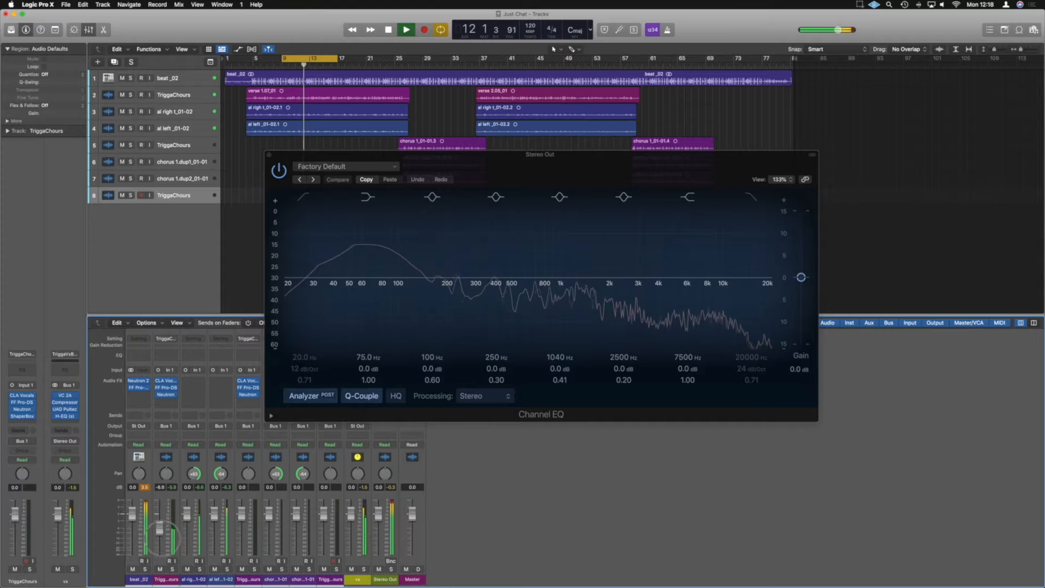
{"action": "left_click", "coordinate": [163, 536], "text": "alt"}
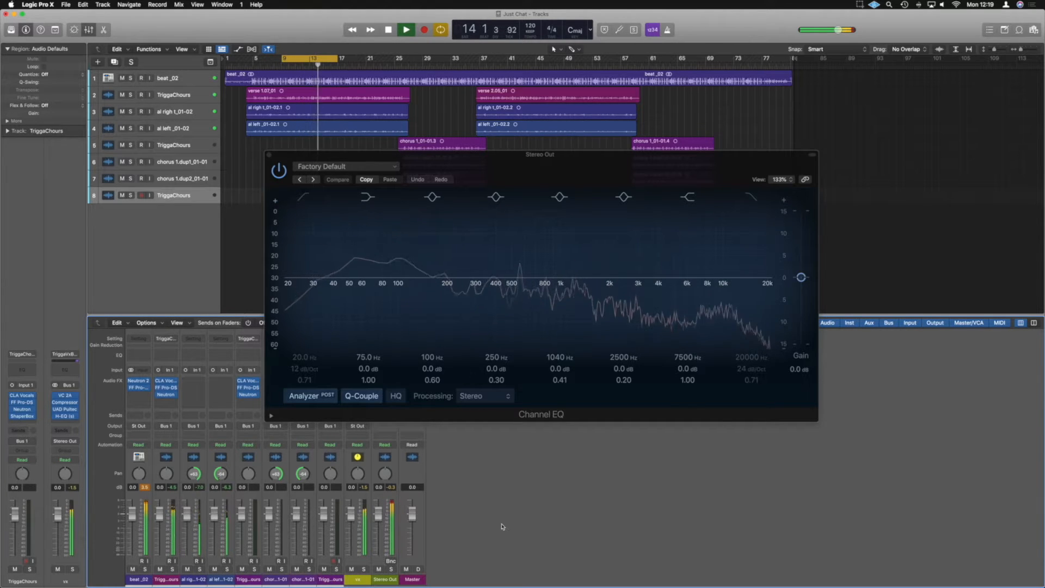
{"action": "key", "text": "space"}
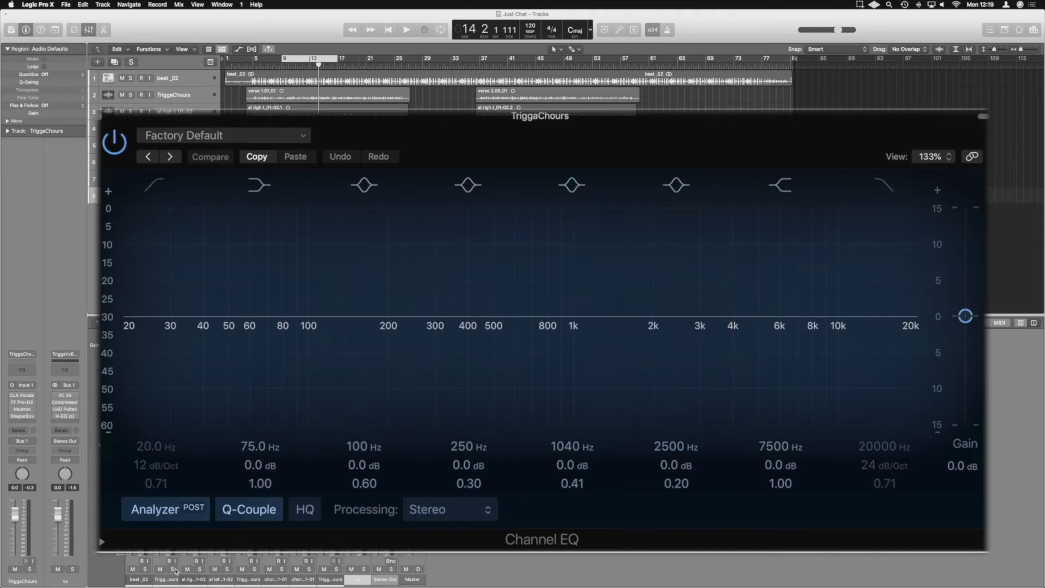
Solo the TriggaChours verse vocal and move the low shelf band of its Channel EQ to 54 Hz.
{"action": "left_click", "coordinate": [173, 569]}
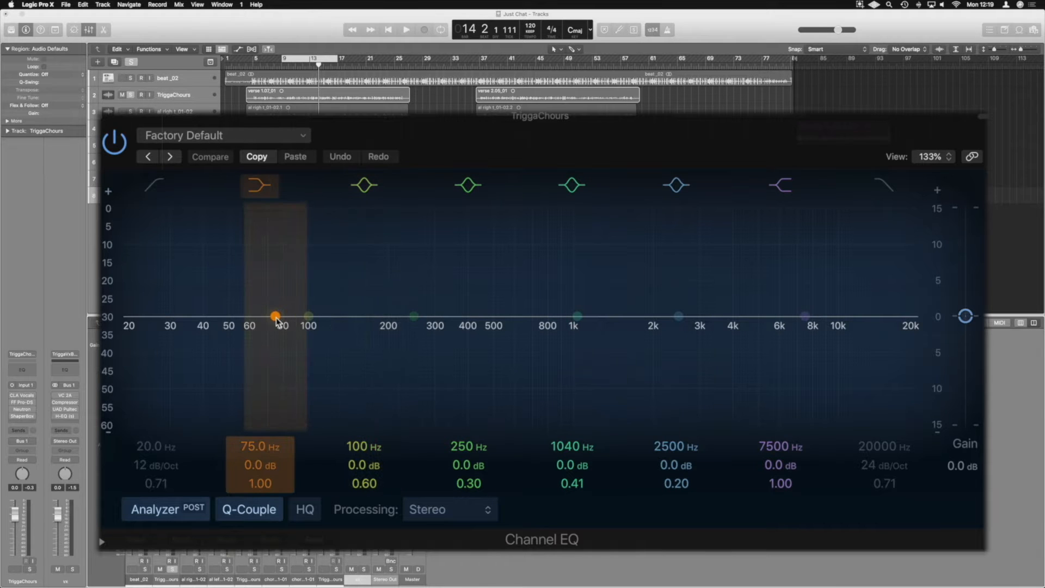
{"action": "left_click_drag", "start_coordinate": [275, 317], "coordinate": [237, 317]}
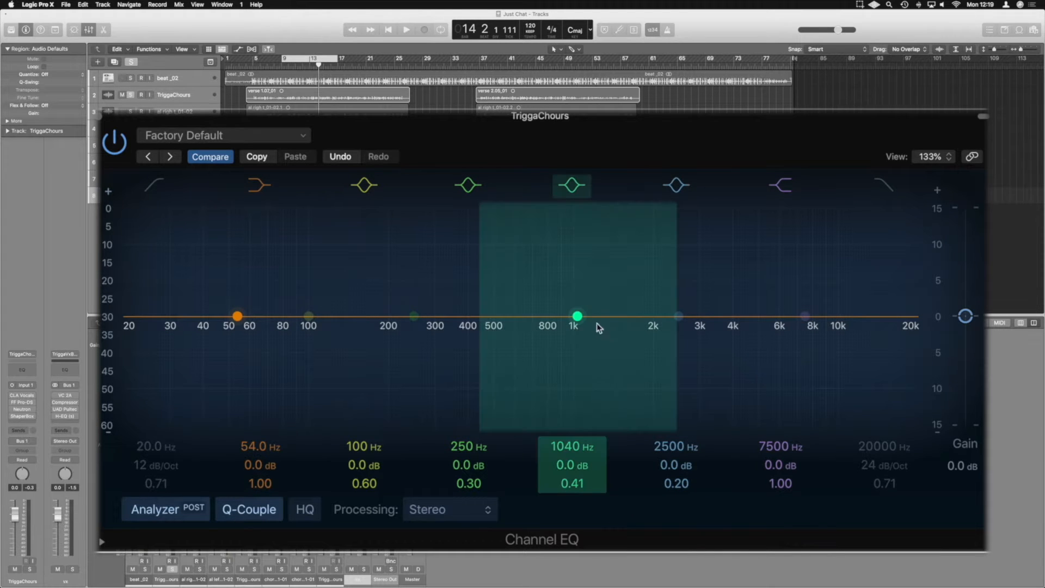
Try boosting the 1040 Hz band by 9.8 dB and reset its gain to 0.0 dB.
{"action": "left_click", "coordinate": [578, 317]}
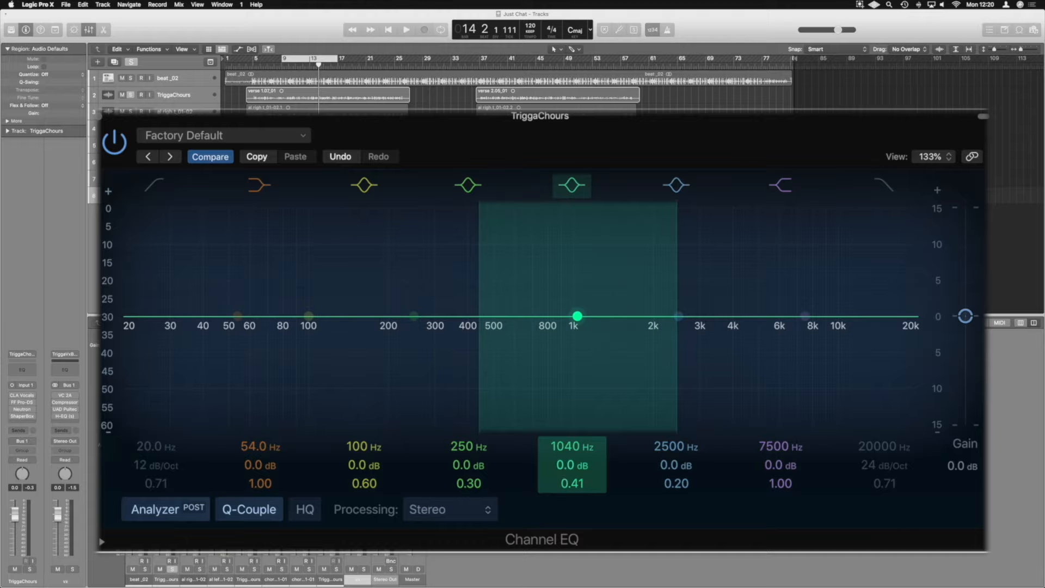
{"action": "left_click_drag", "start_coordinate": [572, 466], "coordinate": [572, 412]}
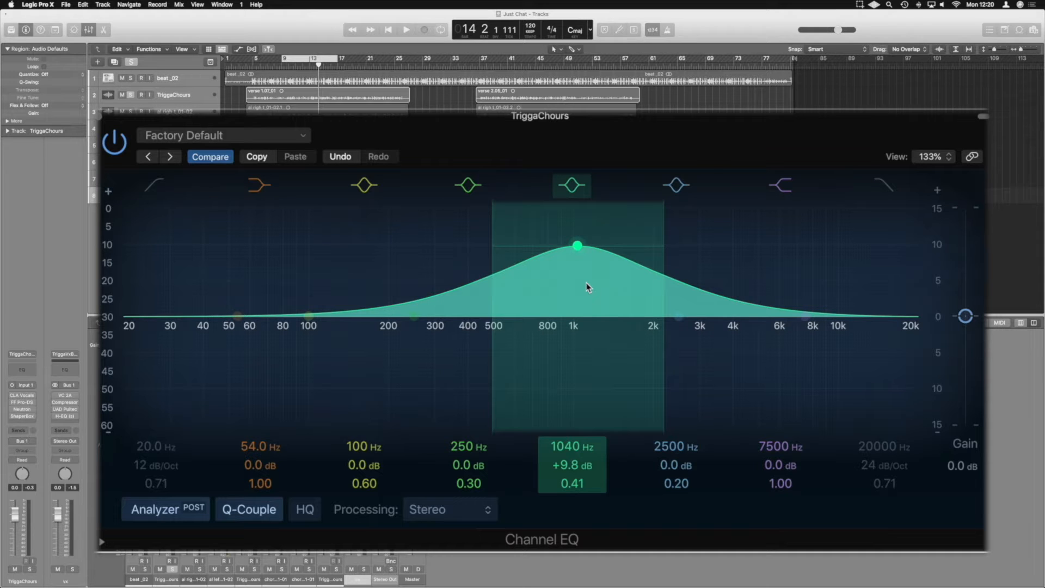
{"action": "left_click", "coordinate": [570, 465], "text": "alt"}
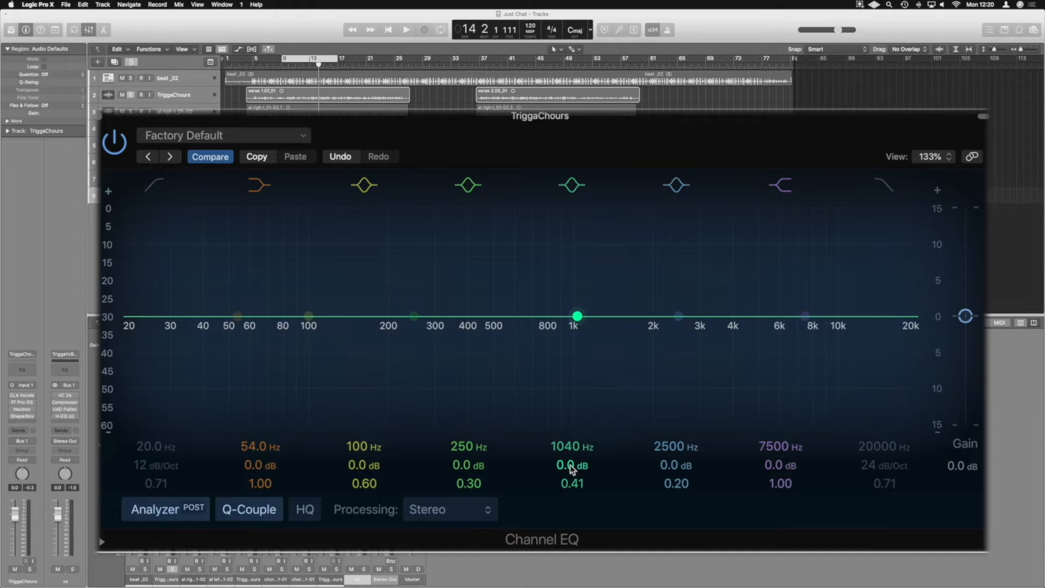
Play back the verse vocal on its own and within the mix to judge its low mids.
{"action": "key", "text": "space"}
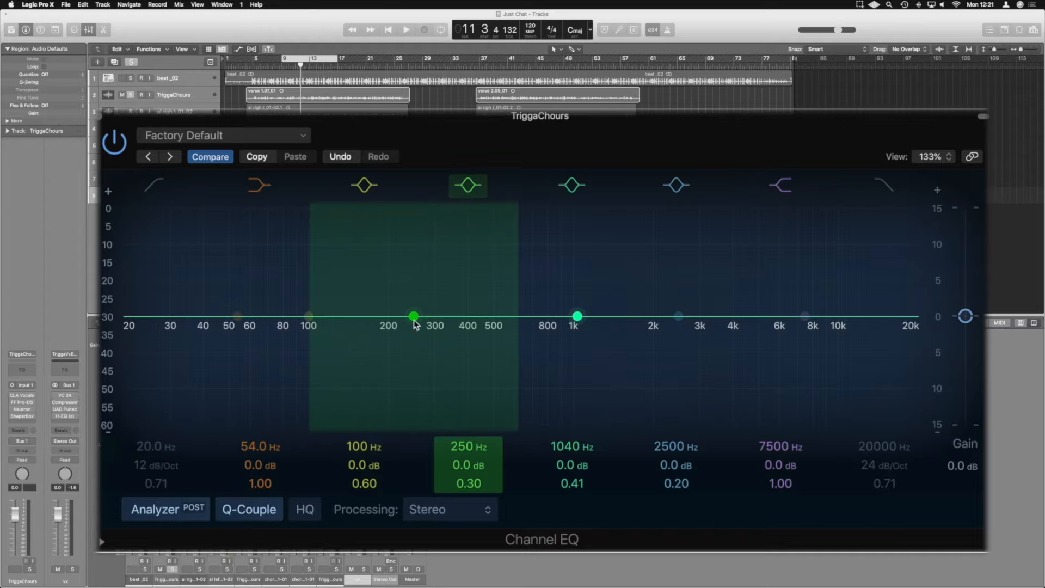
{"action": "key", "text": "space"}
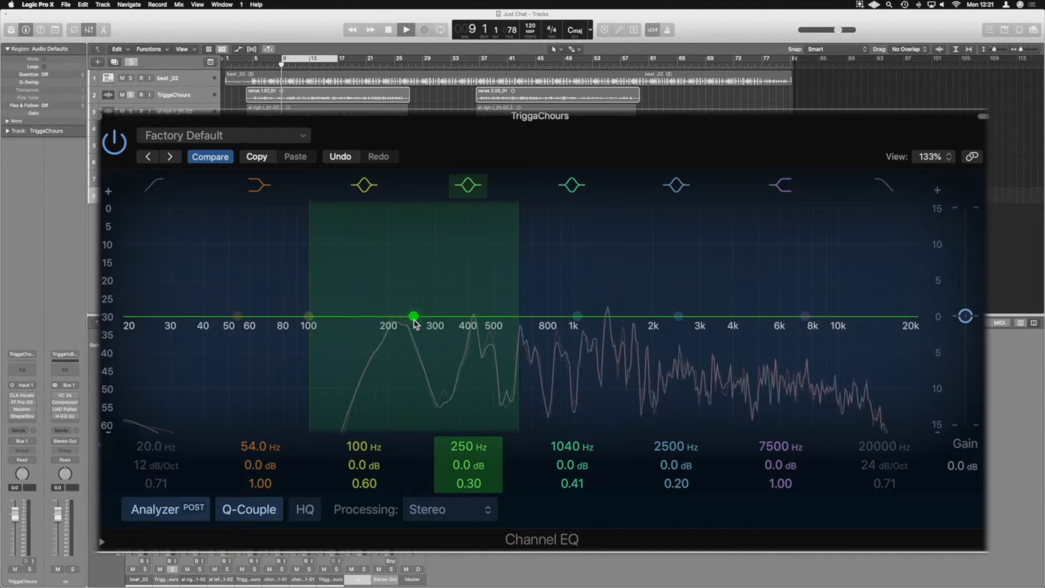
{"action": "left_click", "coordinate": [172, 570]}
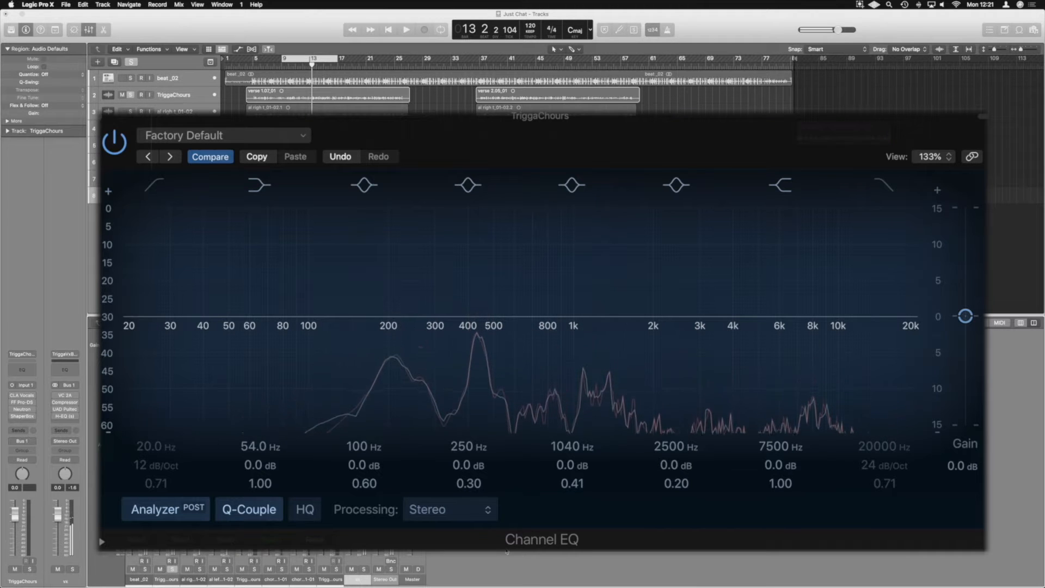
Move the 250 Hz band to 298 Hz, cut it by 2.0 dB, and set its Q to 0.37.
{"action": "left_click_drag", "start_coordinate": [415, 319], "coordinate": [437, 336]}
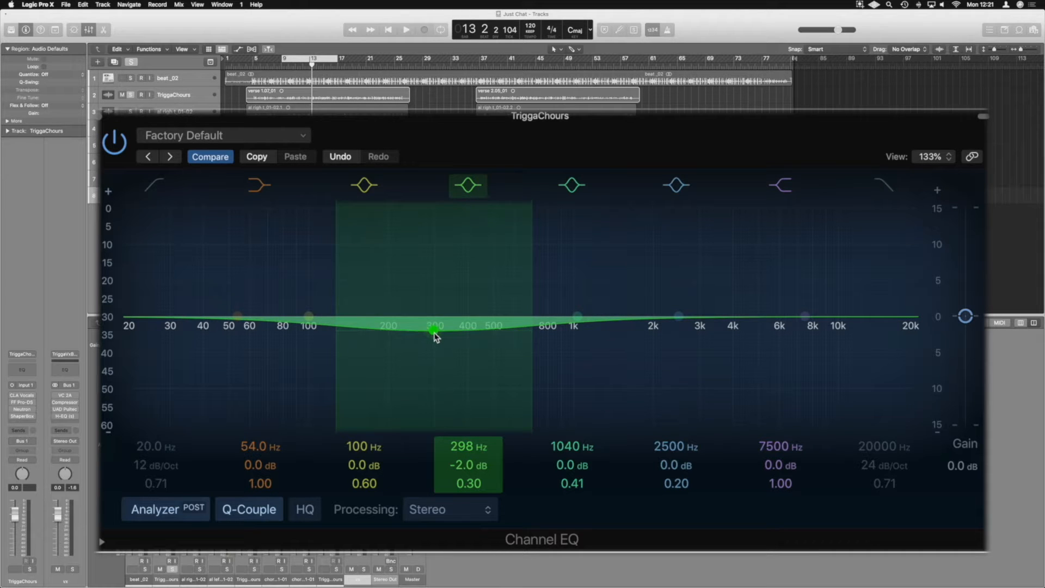
{"action": "scroll", "coordinate": [437, 338], "scroll_direction": "up", "scroll_amount": 3}
{"action": "scroll", "coordinate": [437, 338], "scroll_direction": "down", "scroll_amount": 3}
Unsolo the vocal during playback and compare the mix with the 298 Hz cut bypassed and enabled.
{"action": "key", "text": "space"}
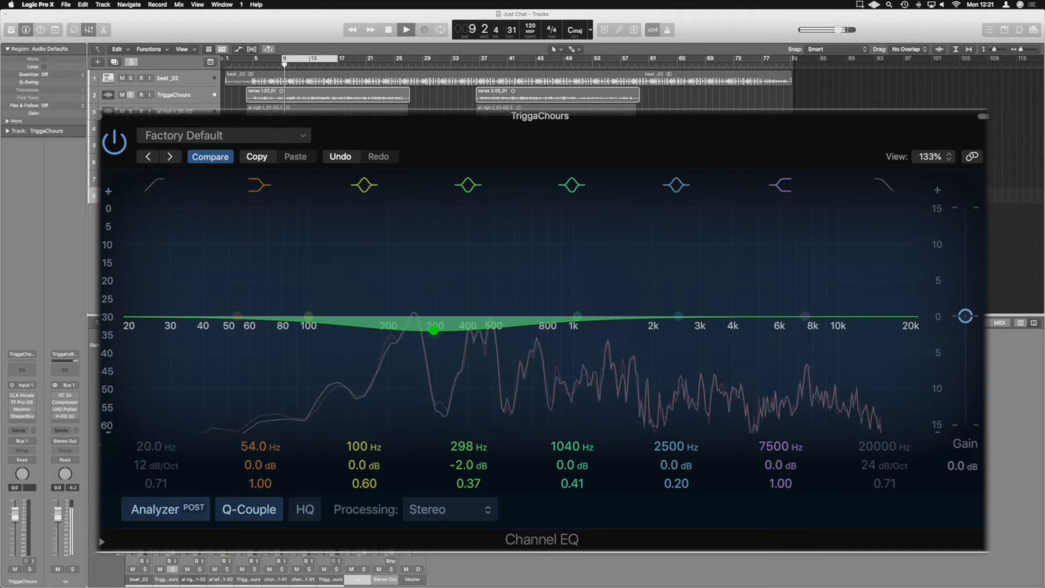
{"action": "left_click", "coordinate": [173, 569]}
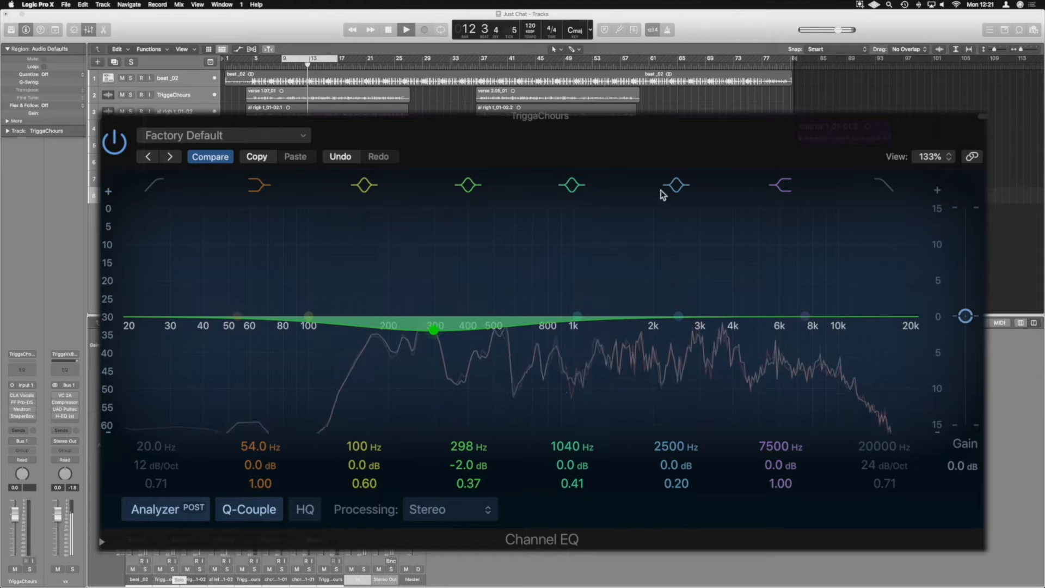
{"action": "left_click", "coordinate": [470, 188]}
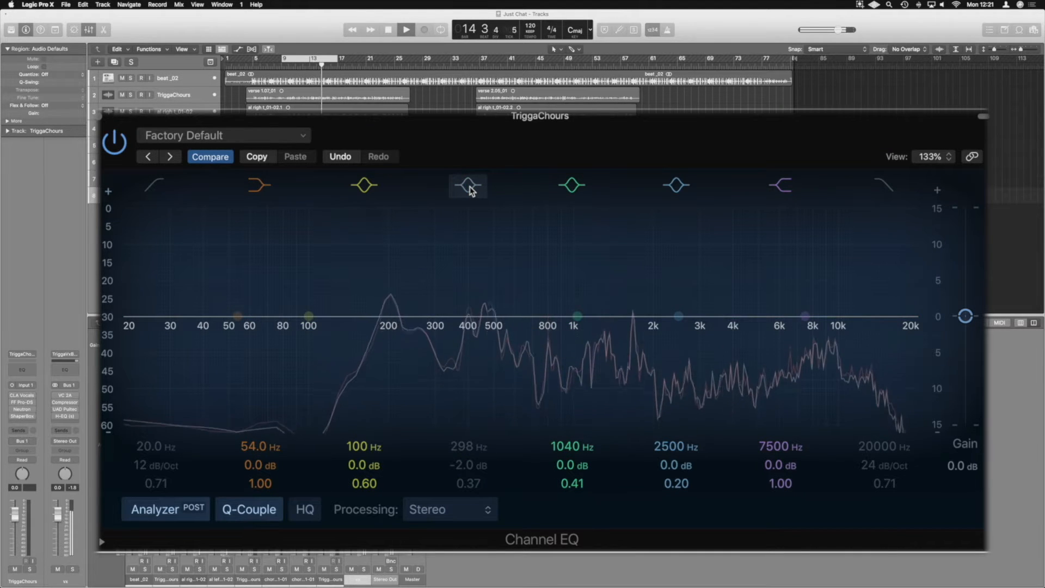
{"action": "left_click", "coordinate": [470, 187]}
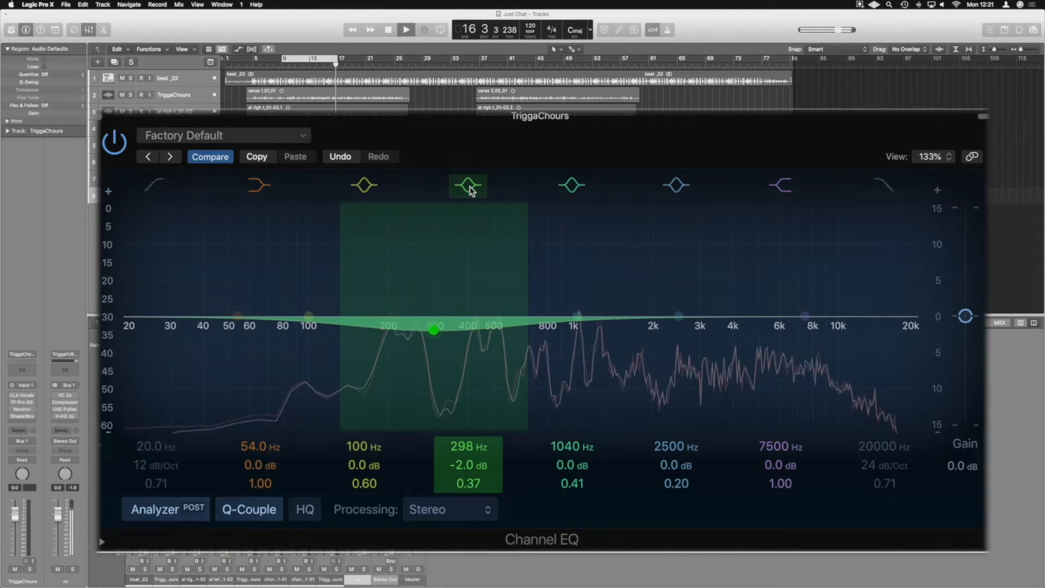
{"action": "left_click", "coordinate": [470, 188]}
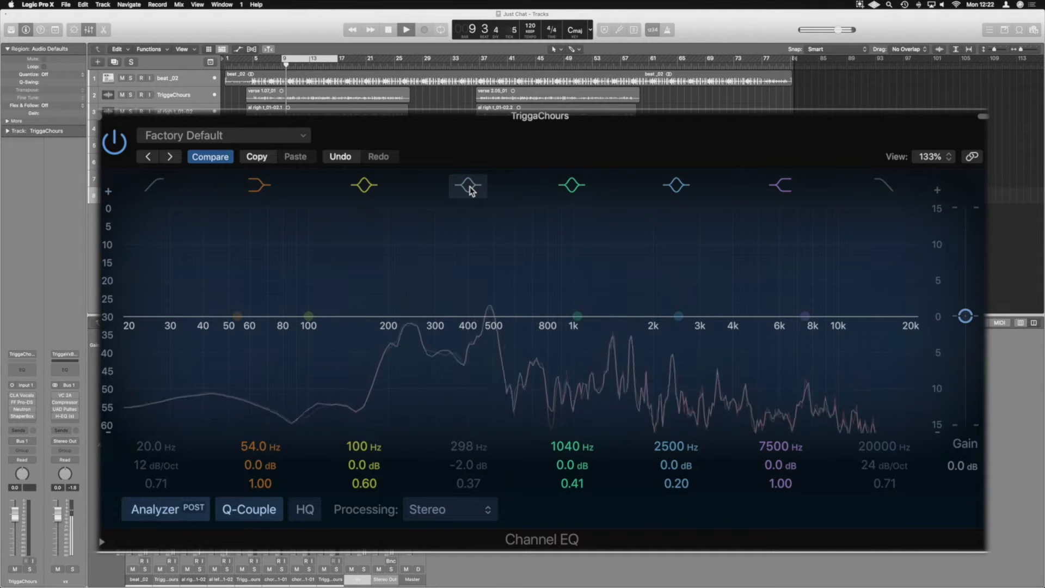
{"action": "left_click", "coordinate": [471, 188]}
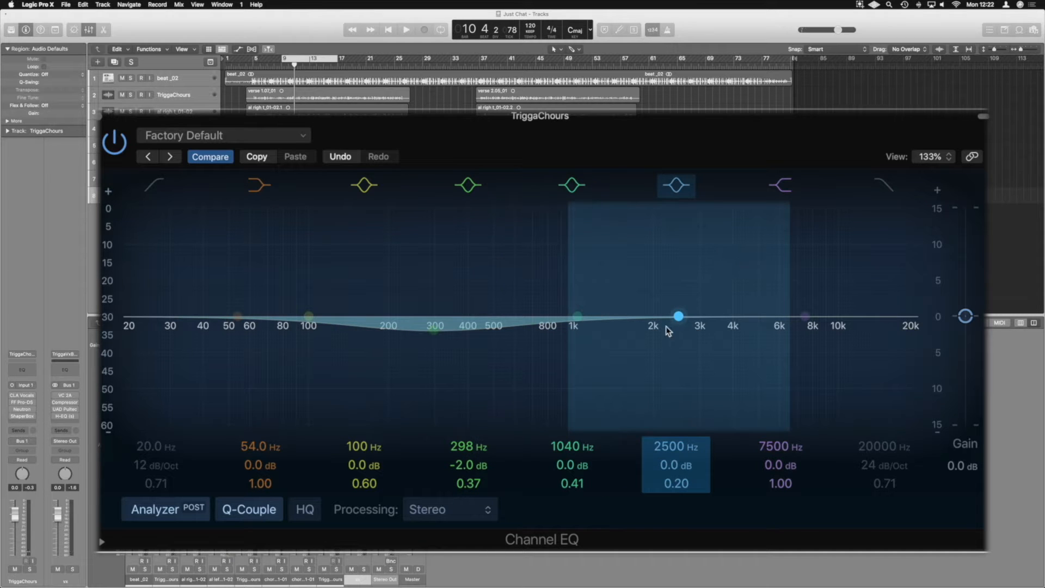
Boost the 2500 Hz band by 1.2 dB and set its Q to 0.35.
{"action": "left_click_drag", "start_coordinate": [680, 319], "coordinate": [679, 303]}
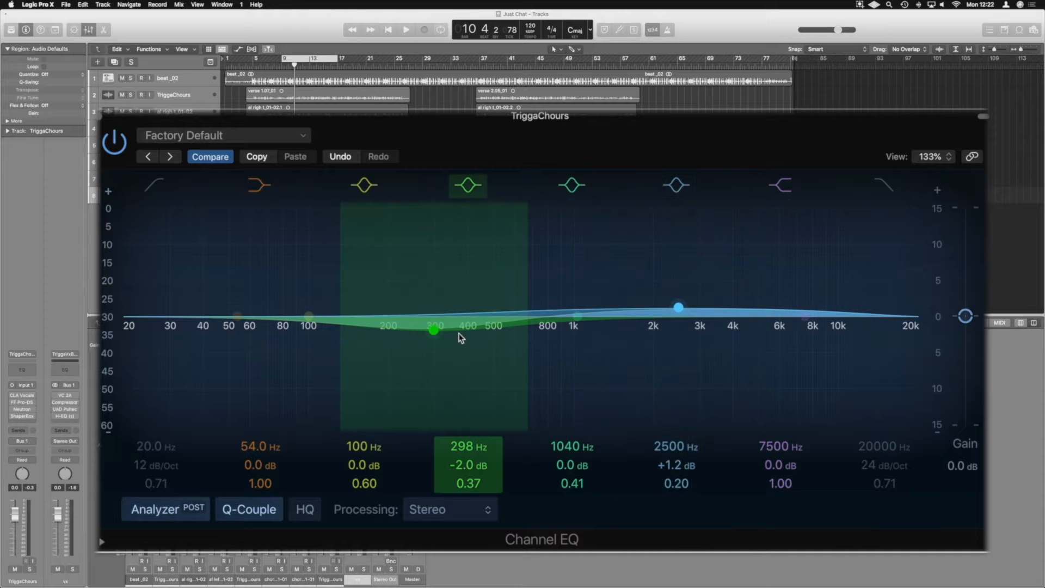
{"action": "scroll", "coordinate": [678, 312], "scroll_direction": "up", "scroll_amount": 3}
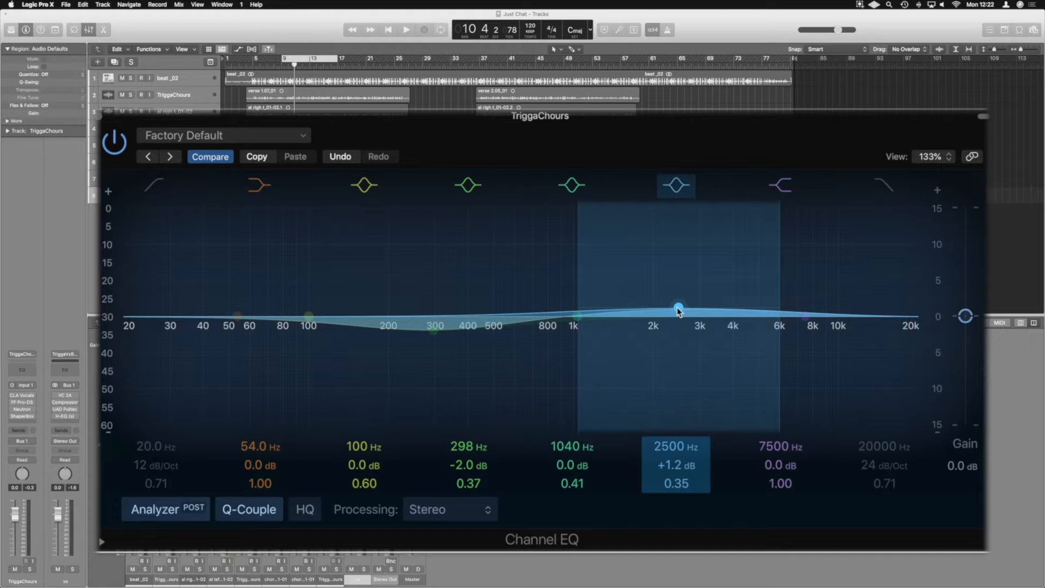
Play the mix and compare it with the 2500 Hz boost and the 298 Hz cut each bypassed and re-enabled.
{"action": "key", "text": "space"}
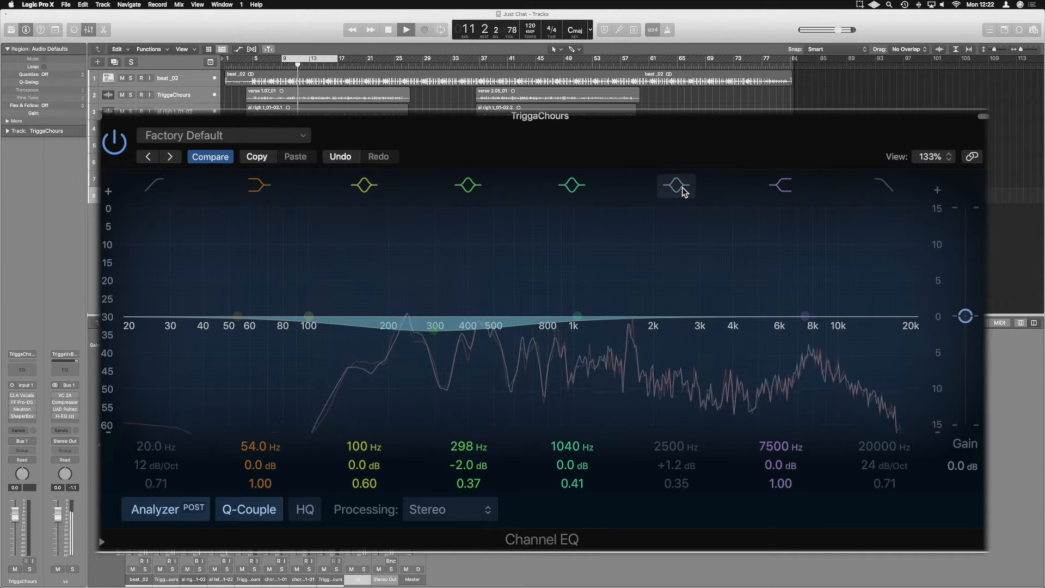
{"action": "left_click", "coordinate": [467, 189]}
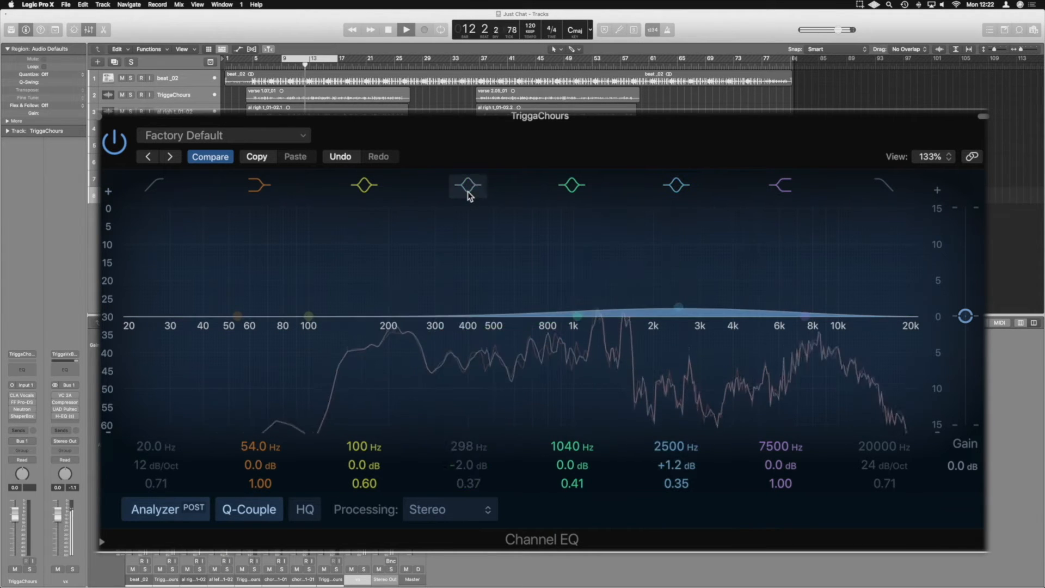
{"action": "left_click", "coordinate": [468, 190]}
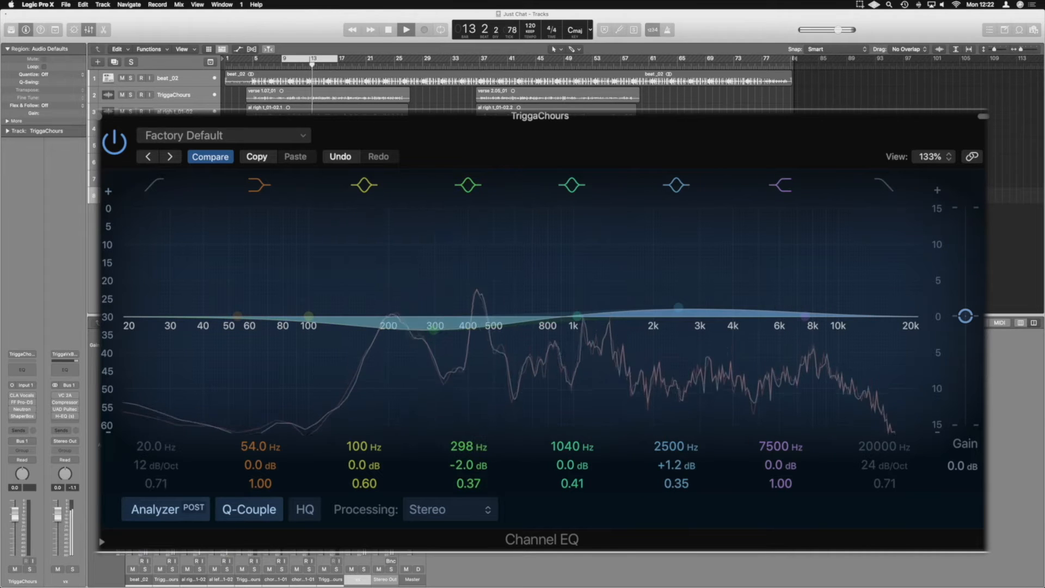
Stop playback, enable the low-cut and high-cut filters in the Stereo Out Channel EQ, and lower the high cut to 4260 Hz.
{"action": "key", "text": "space"}
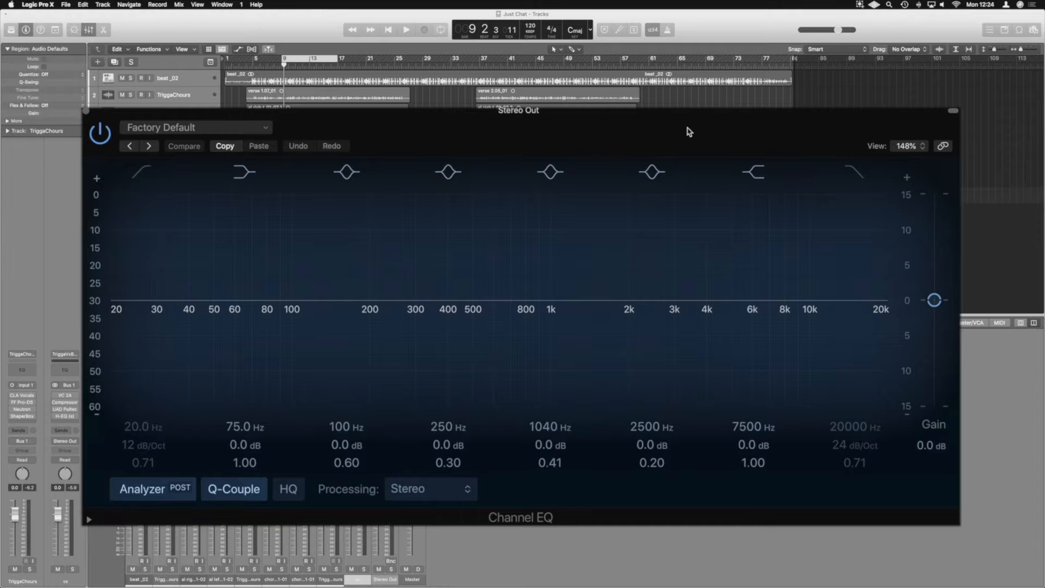
{"action": "left_click", "coordinate": [145, 174]}
{"action": "left_click", "coordinate": [856, 174]}
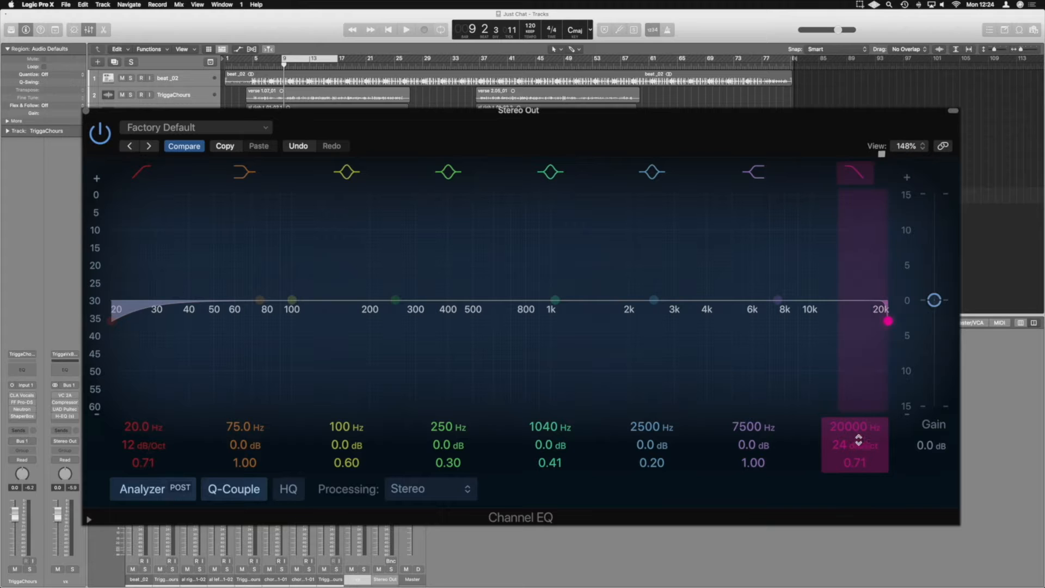
{"action": "left_click_drag", "start_coordinate": [858, 427], "coordinate": [858, 468]}
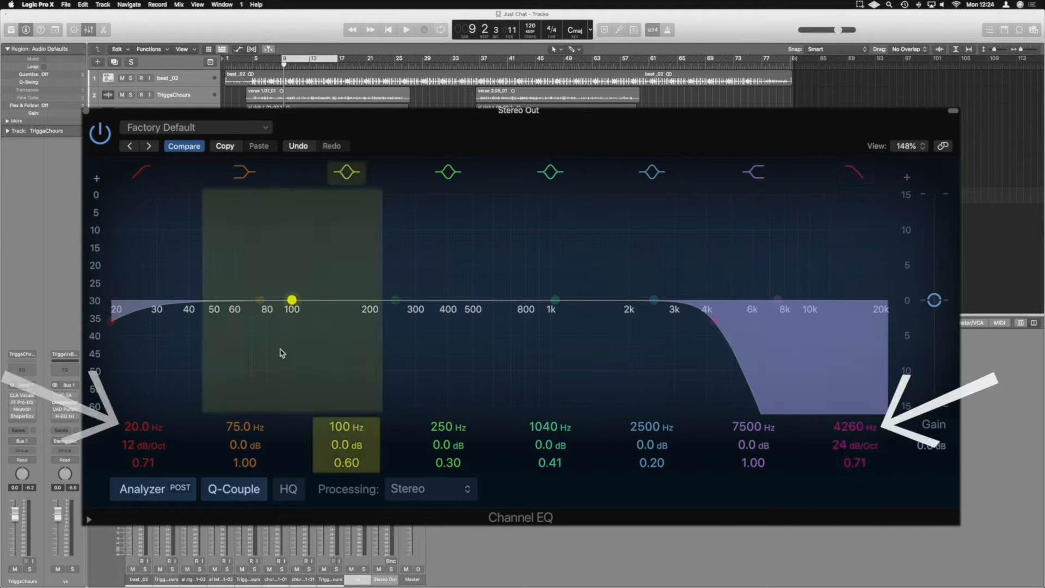
Set the low cut to 214 Hz at 24 dB/Oct and steepen the high cut's slope to 48 dB/Oct.
{"action": "left_click_drag", "start_coordinate": [139, 425], "coordinate": [138, 392]}
{"action": "left_click_drag", "start_coordinate": [143, 445], "coordinate": [143, 424]}
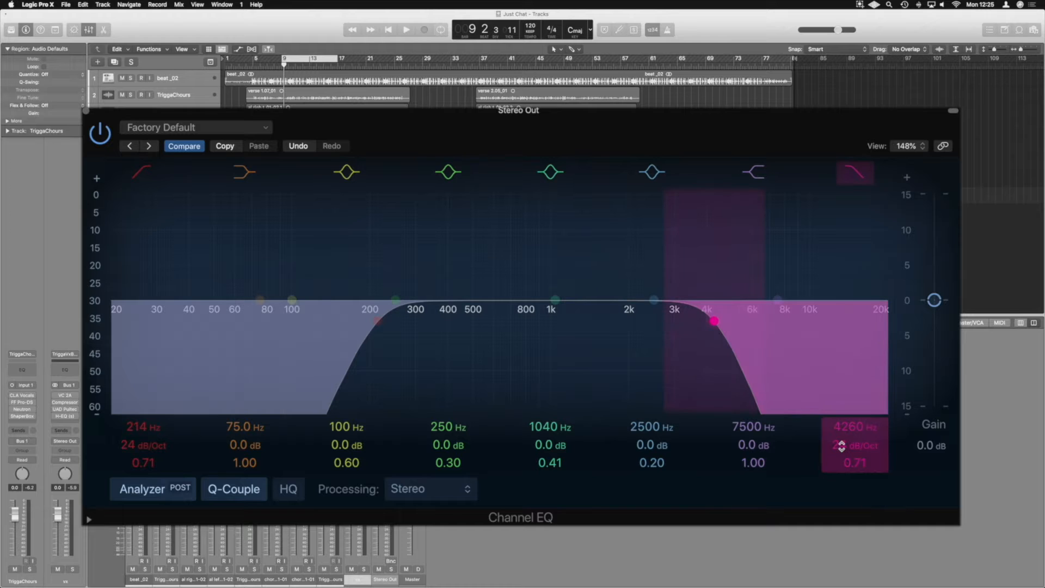
{"action": "mouse_move", "coordinate": [842, 445]}
{"action": "left_mouse_down"}
{"action": "mouse_move", "coordinate": [842, 469]}
{"action": "mouse_move", "coordinate": [842, 440]}
{"action": "left_mouse_up"}
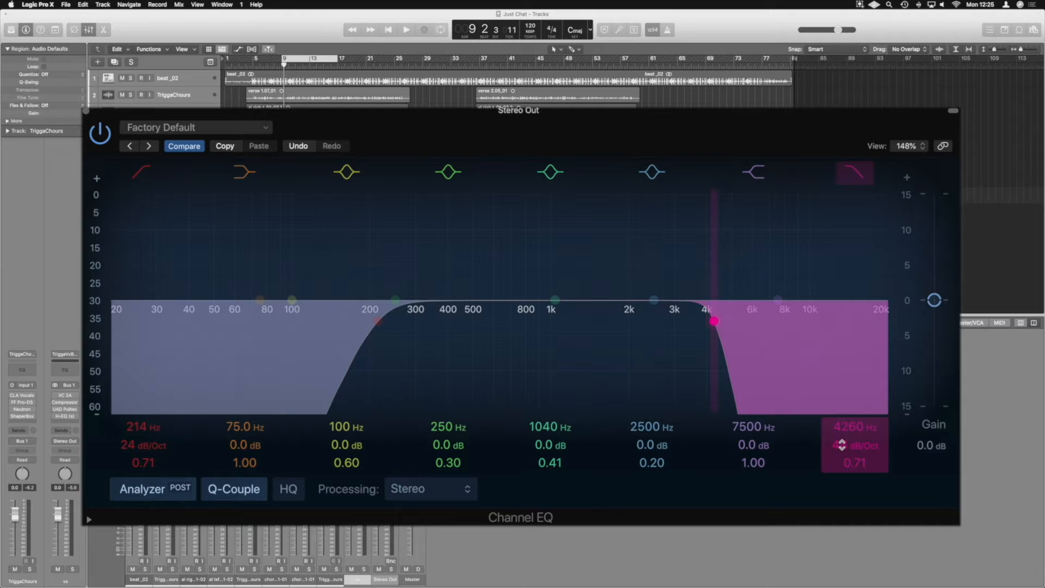
{"action": "mouse_move", "coordinate": [842, 444]}
{"action": "left_mouse_down"}
{"action": "mouse_move", "coordinate": [841, 453]}
{"action": "mouse_move", "coordinate": [841, 438]}
{"action": "left_mouse_up"}
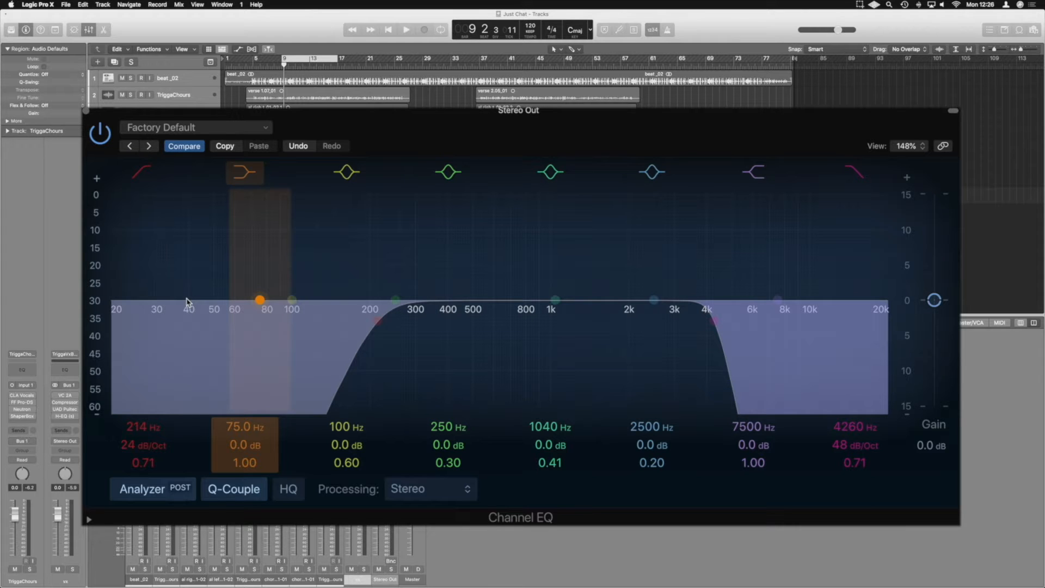
Move the low shelf to 87 Hz, cut it by 5.2 dB, and vary its Q, ending at 2.00.
{"action": "left_click_drag", "start_coordinate": [260, 299], "coordinate": [278, 351]}
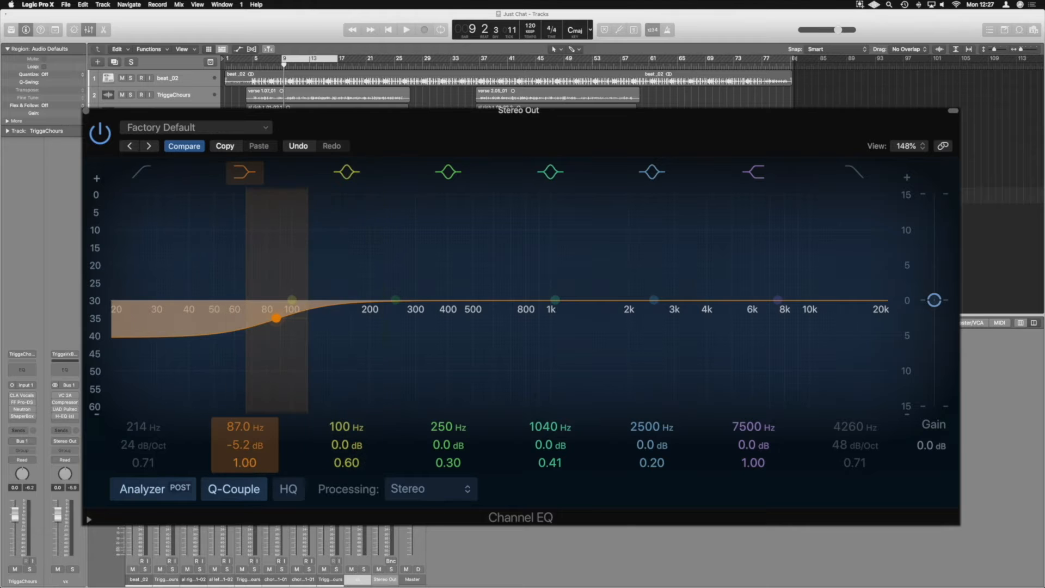
{"action": "scroll", "coordinate": [276, 318], "scroll_direction": "up", "scroll_amount": 7}
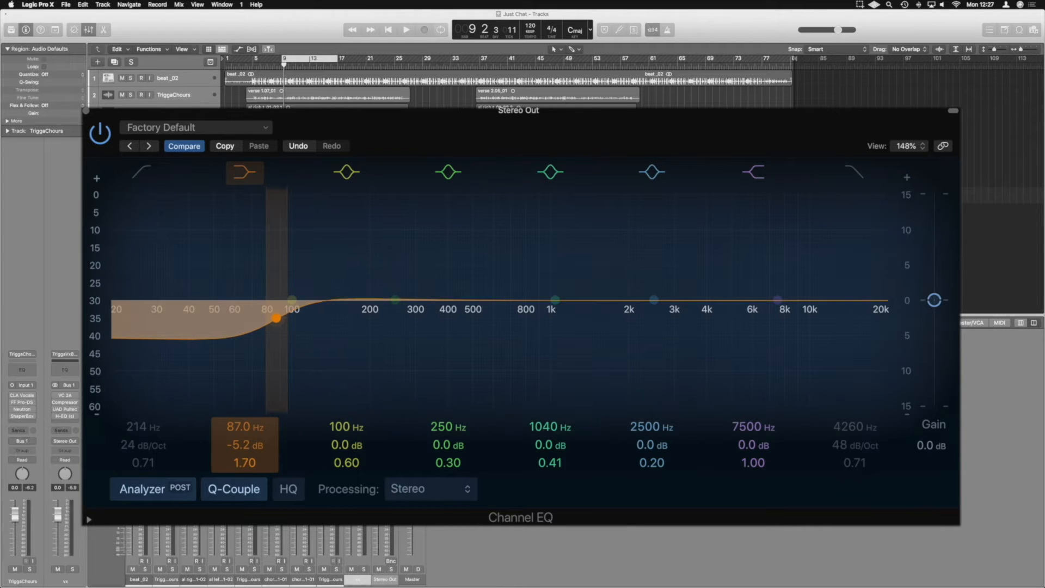
{"action": "scroll", "coordinate": [277, 317], "scroll_direction": "down", "scroll_amount": 10}
{"action": "scroll", "coordinate": [277, 318], "scroll_direction": "up", "scroll_amount": 9}
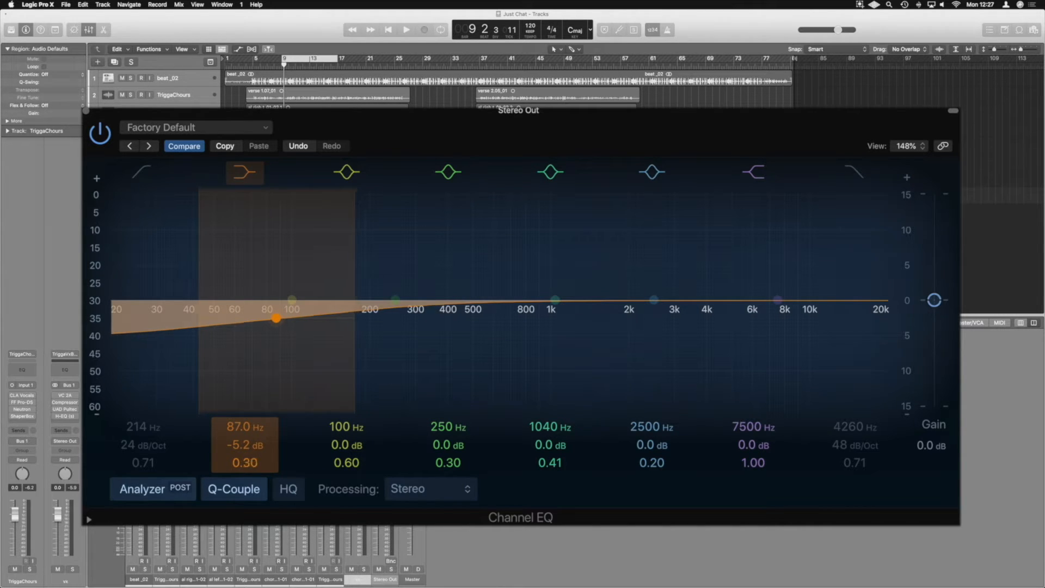
{"action": "scroll", "coordinate": [276, 318], "scroll_direction": "up", "scroll_amount": 5}
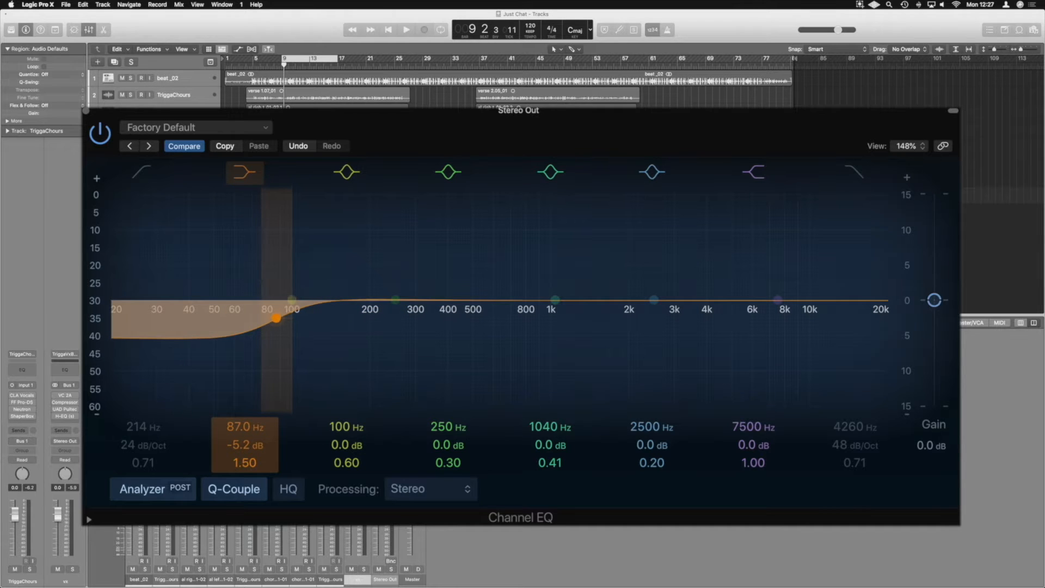
{"action": "scroll", "coordinate": [277, 318], "scroll_direction": "up", "scroll_amount": 2}
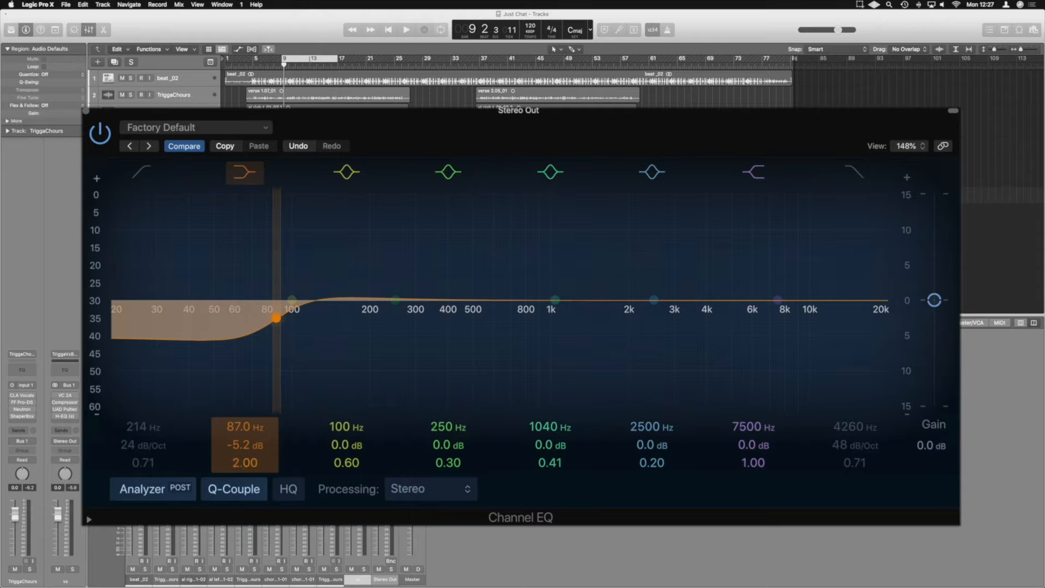
Lower the low shelf's Q to 0.13, raise it to 1.30, and switch off both shelf bands.
{"action": "left_click_drag", "start_coordinate": [239, 464], "coordinate": [239, 487]}
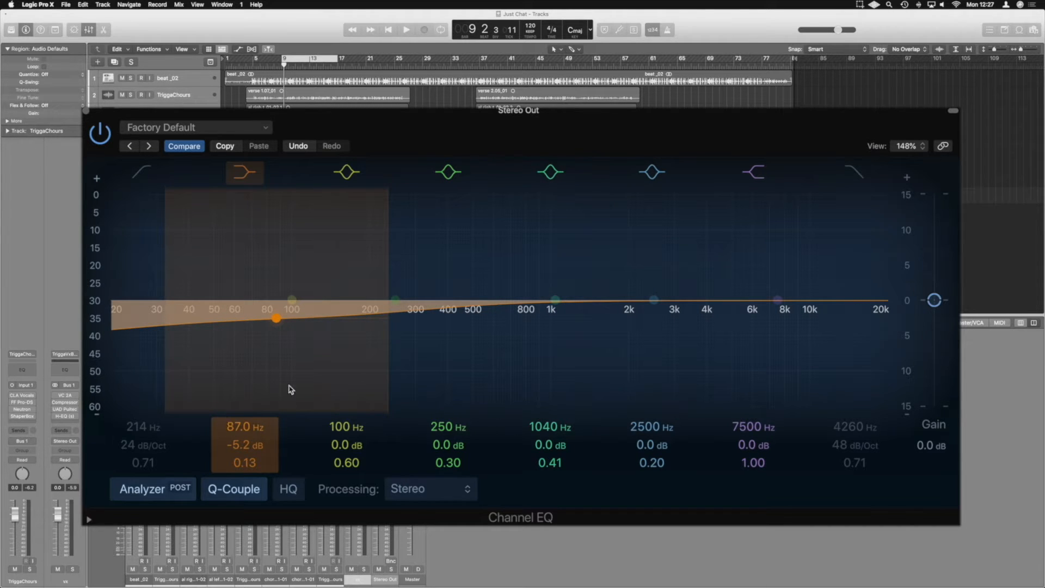
{"action": "mouse_move", "coordinate": [380, 342]}
{"action": "left_mouse_down"}
{"action": "mouse_move", "coordinate": [380, 287]}
{"action": "mouse_move", "coordinate": [380, 297]}
{"action": "left_mouse_up"}
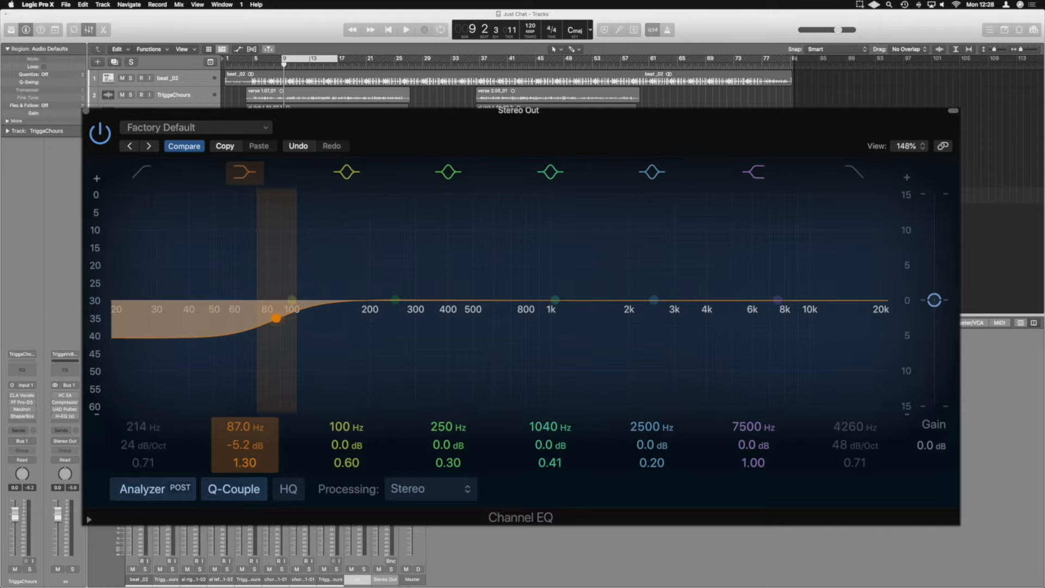
{"action": "left_click", "coordinate": [245, 172]}
{"action": "left_click", "coordinate": [761, 173]}
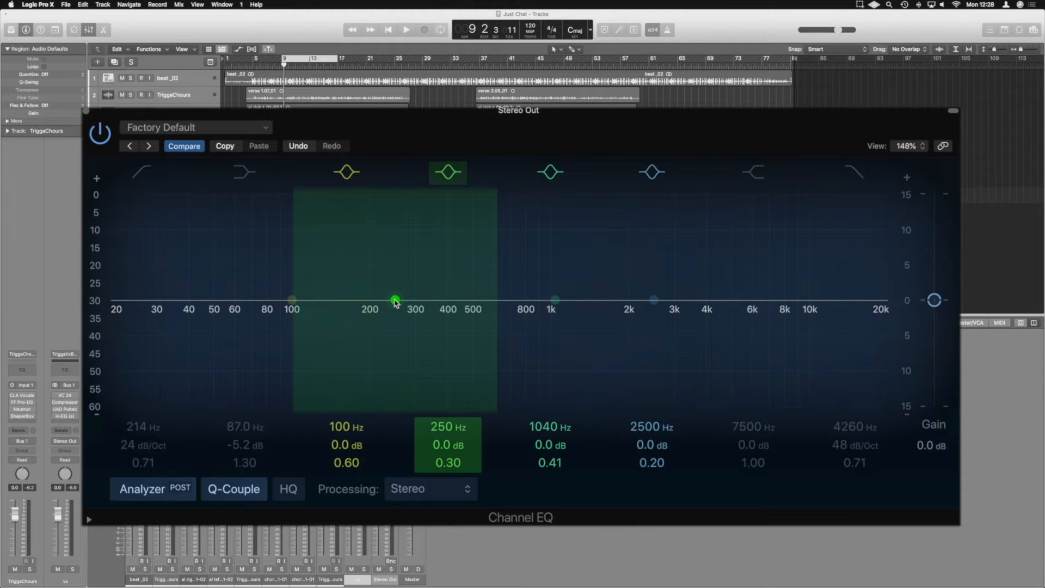
Sweep the 250 Hz bell band up to 1170 Hz with a 9.0 dB boost and 0.88 Q, and return it to flat near 250 Hz.
{"action": "left_click_drag", "start_coordinate": [395, 301], "coordinate": [413, 287]}
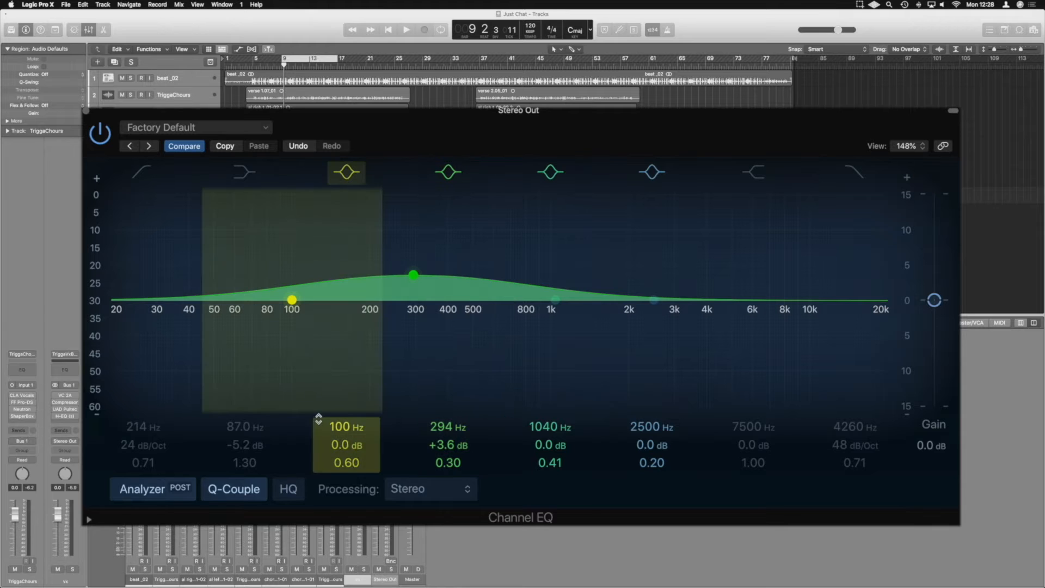
{"action": "left_click_drag", "start_coordinate": [414, 276], "coordinate": [392, 274]}
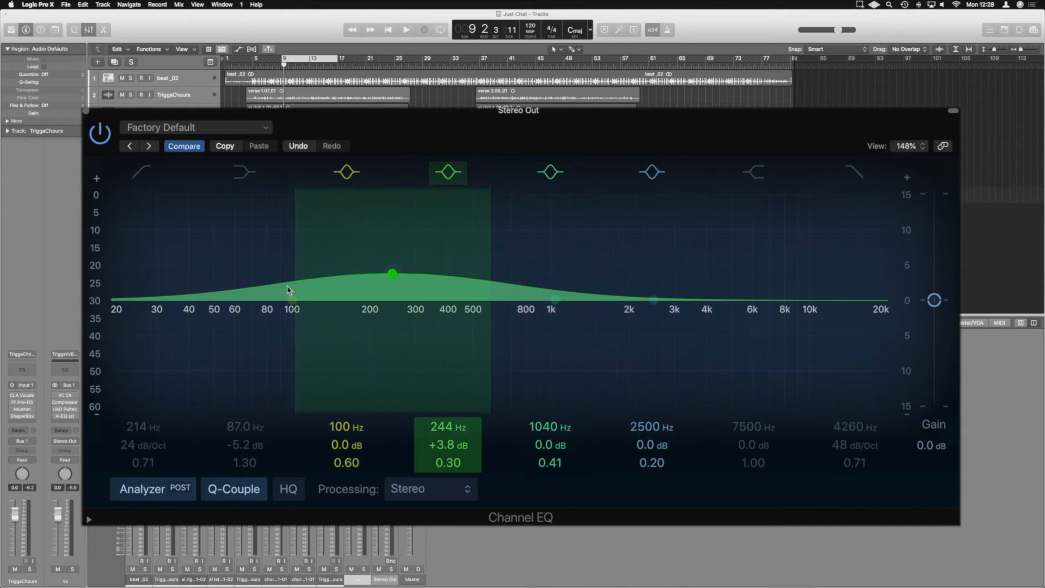
{"action": "left_click_drag", "start_coordinate": [398, 277], "coordinate": [578, 238]}
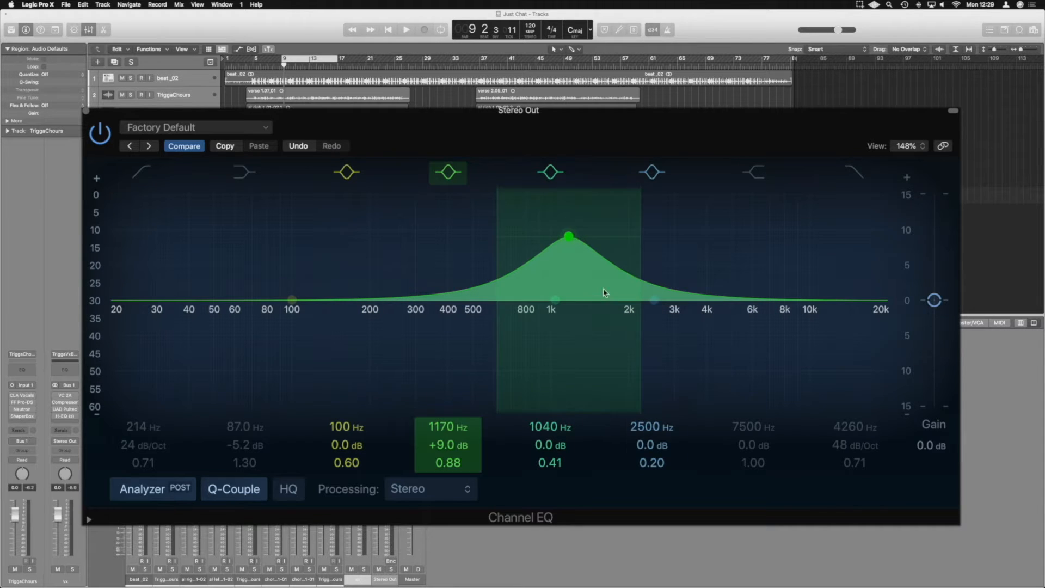
{"action": "left_click_drag", "start_coordinate": [569, 236], "coordinate": [393, 300]}
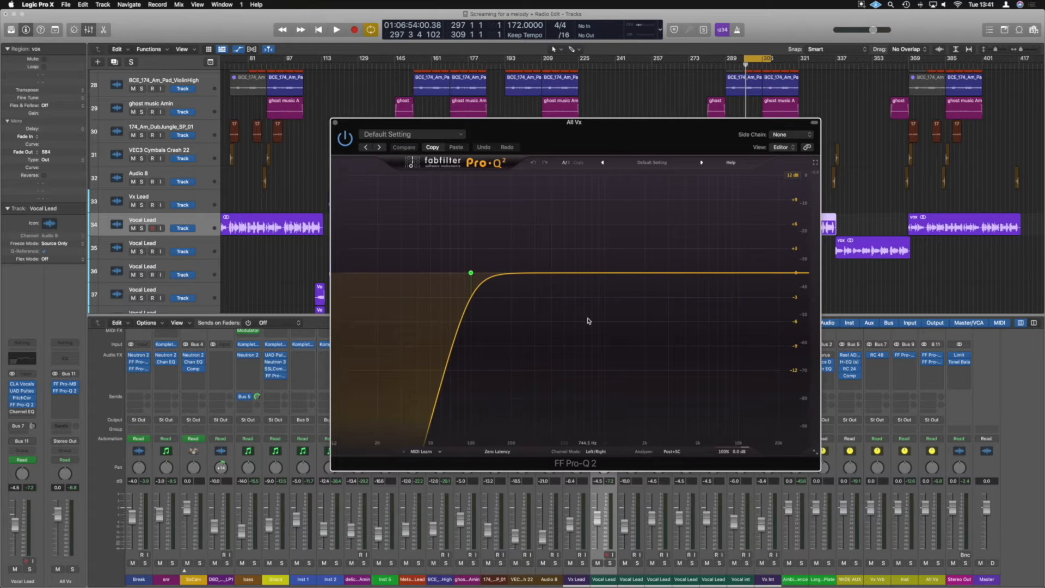
Delete the 100 Hz low cut from the All Vx Pro-Q 2 and add a narrow bell boosted about 9 dB near 17 kHz.
{"action": "left_click", "coordinate": [471, 272]}
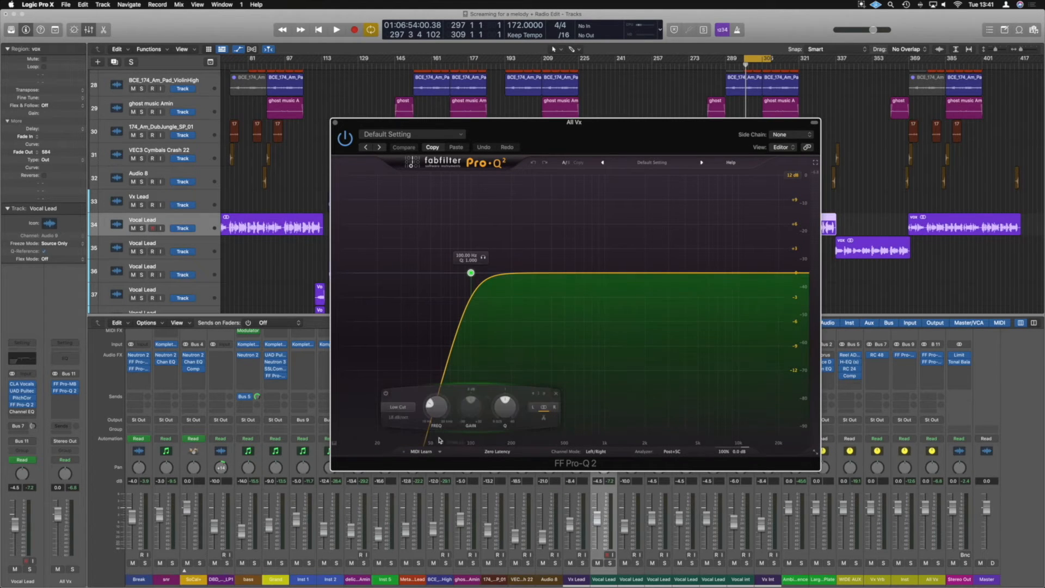
{"action": "left_click", "coordinate": [556, 393]}
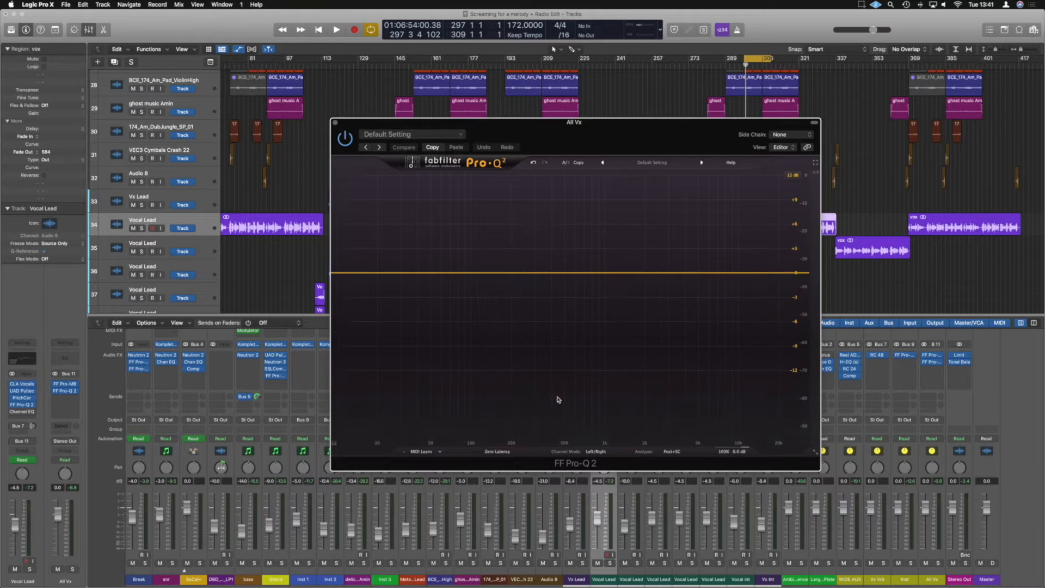
{"action": "left_click", "coordinate": [745, 273]}
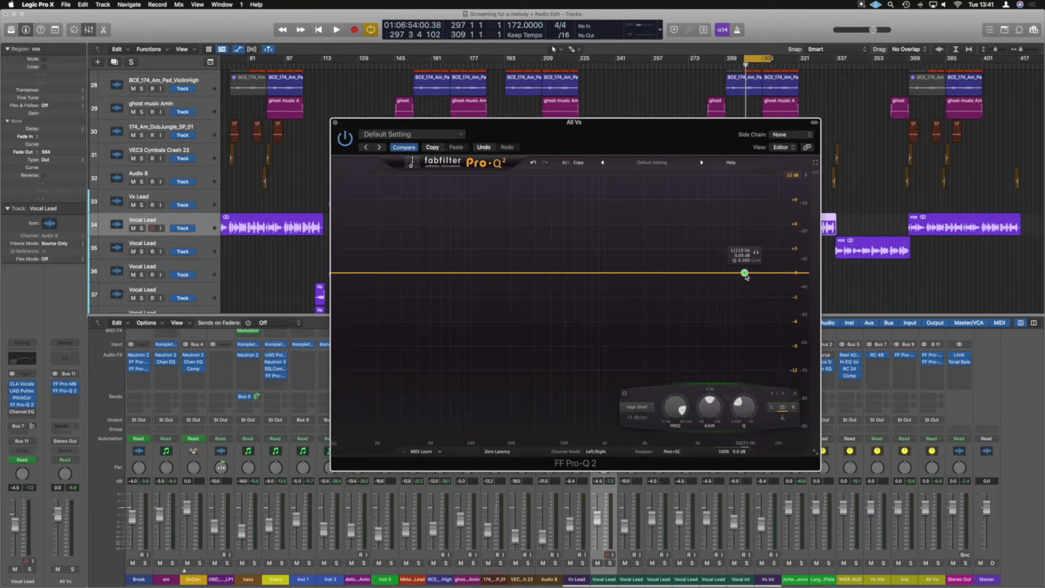
{"action": "left_click_drag", "start_coordinate": [745, 273], "coordinate": [745, 248]}
{"action": "scroll", "coordinate": [637, 406], "scroll_direction": "down", "scroll_amount": 4}
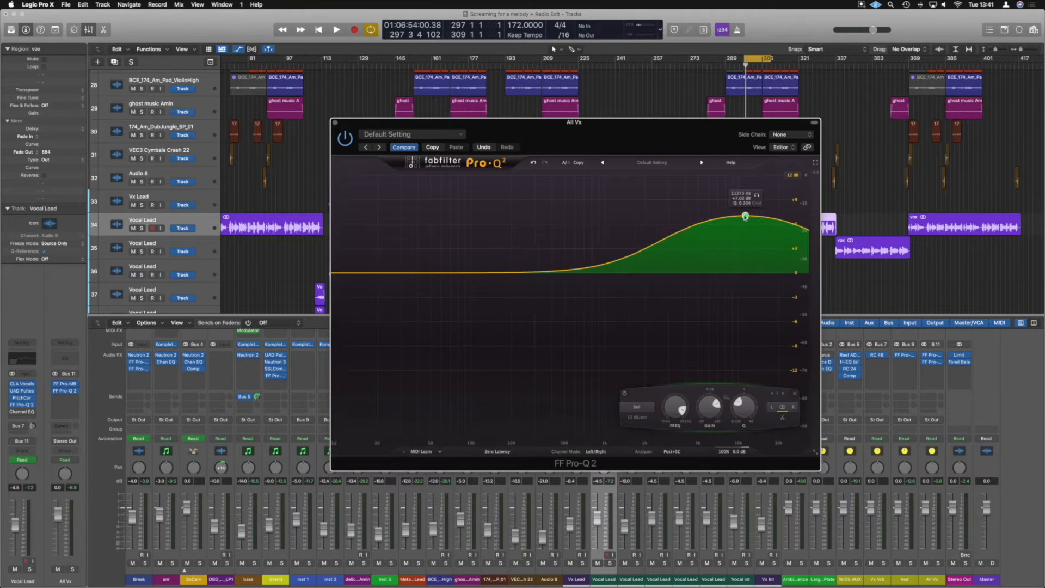
{"action": "scroll", "coordinate": [745, 216], "scroll_direction": "up", "scroll_amount": 5}
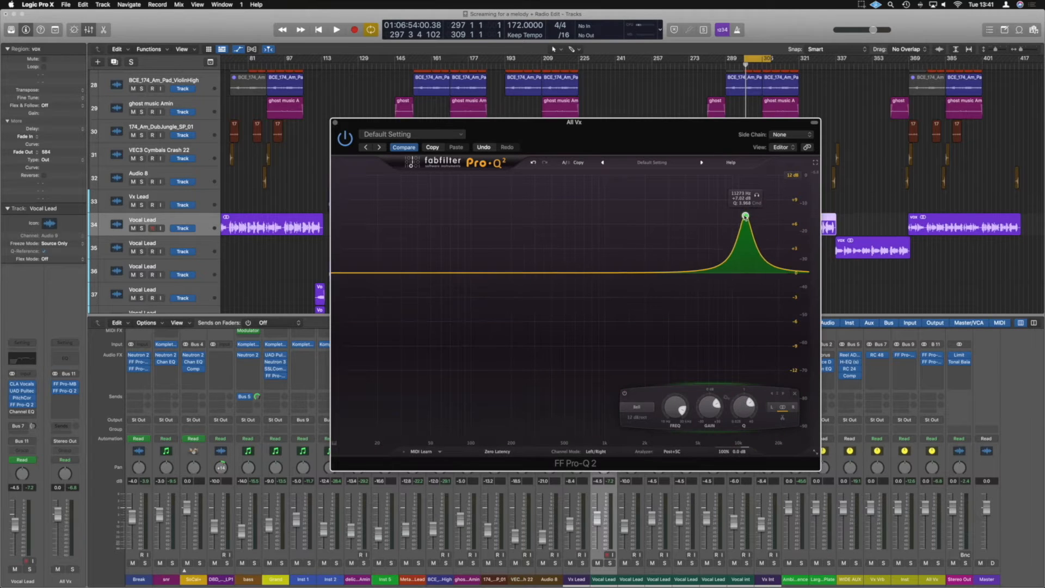
{"action": "left_click_drag", "start_coordinate": [746, 217], "coordinate": [762, 202]}
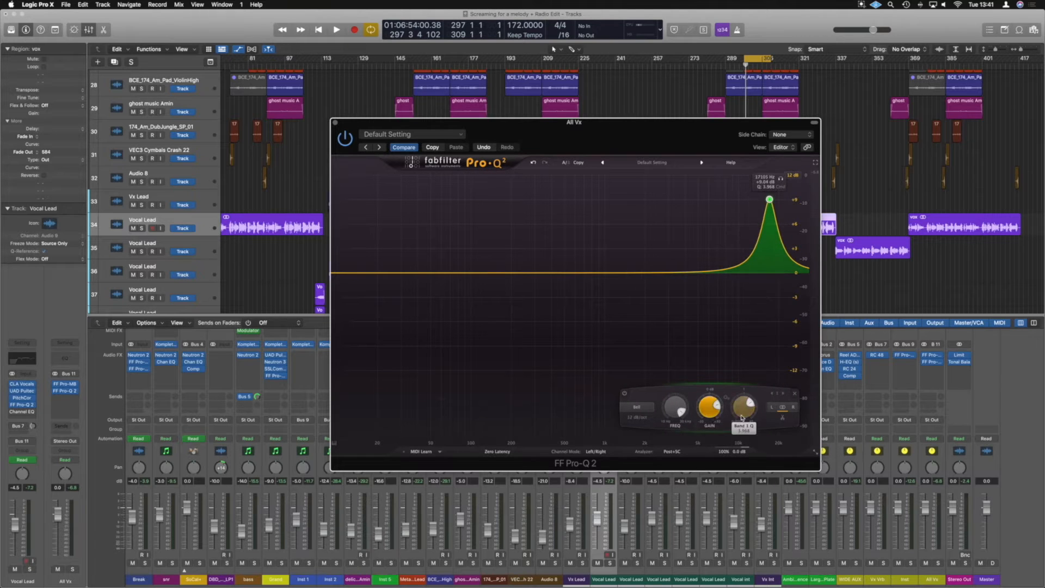
Sweep the boosted bell's frequency down to 10 Hz and back up to 30000 Hz.
{"action": "scroll", "coordinate": [674, 410], "scroll_direction": "down", "scroll_amount": 5}
{"action": "scroll", "coordinate": [674, 410], "scroll_direction": "down", "scroll_amount": 10}
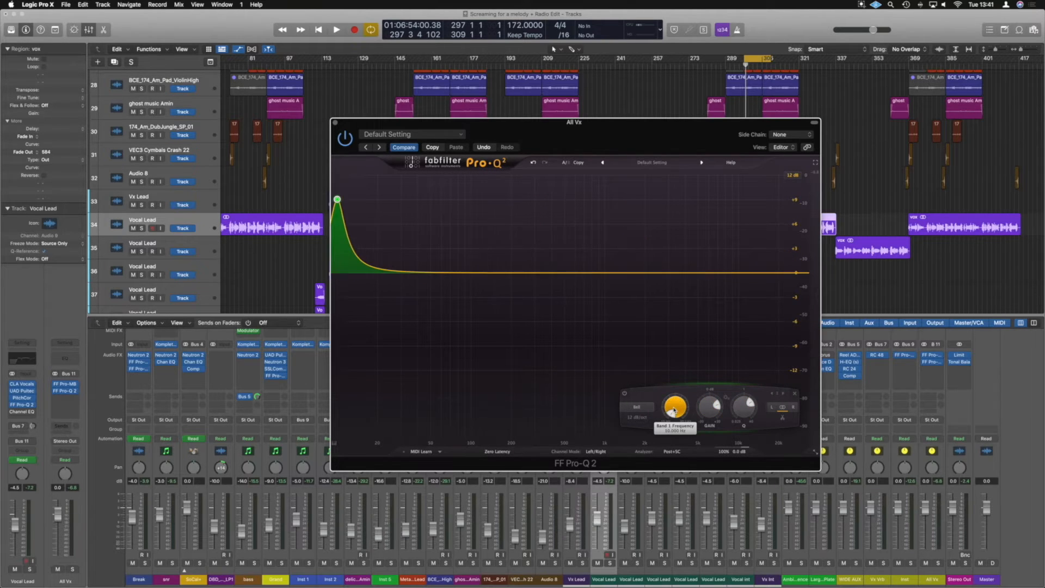
{"action": "scroll", "coordinate": [674, 409], "scroll_direction": "up", "scroll_amount": 15}
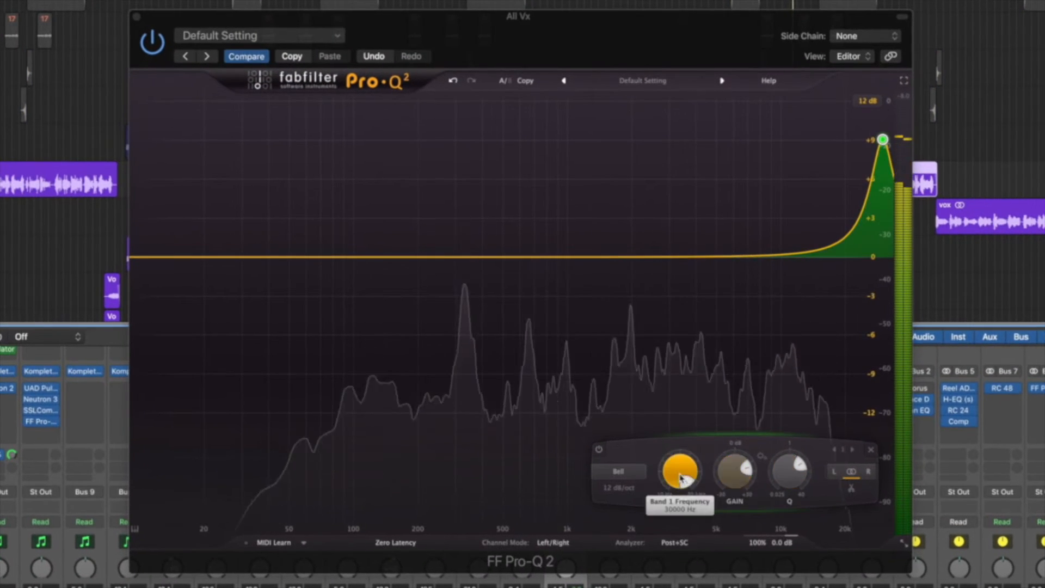
Sweep the boosted bell back and forth through the upper frequencies during soloed vocal playback, ending at about 4.3 kHz, and stop playback.
{"action": "scroll", "coordinate": [675, 477], "scroll_direction": "down", "scroll_amount": 5}
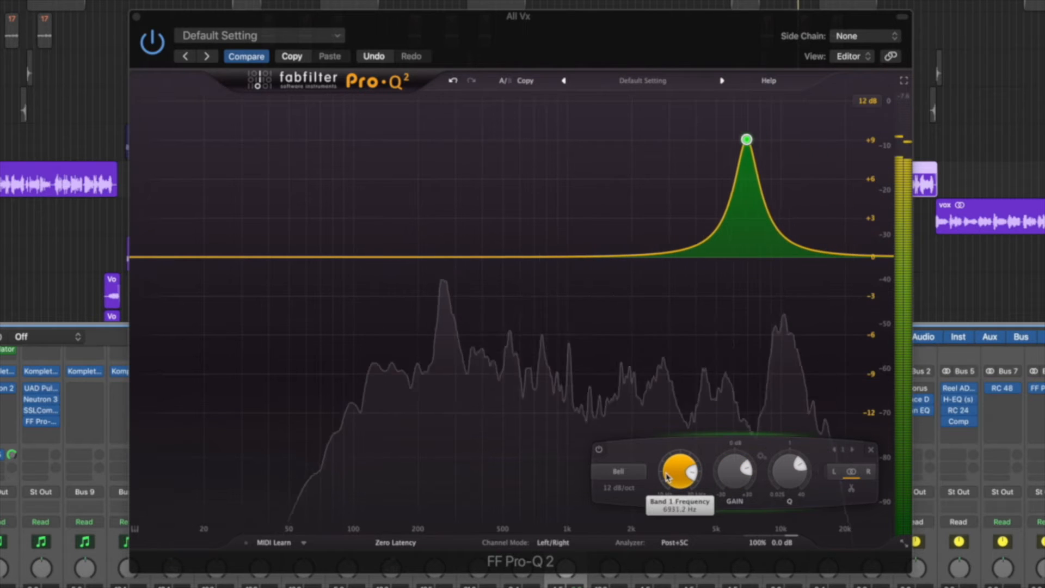
{"action": "scroll", "coordinate": [669, 476], "scroll_direction": "up", "scroll_amount": 2}
{"action": "scroll", "coordinate": [669, 477], "scroll_direction": "down", "scroll_amount": 5}
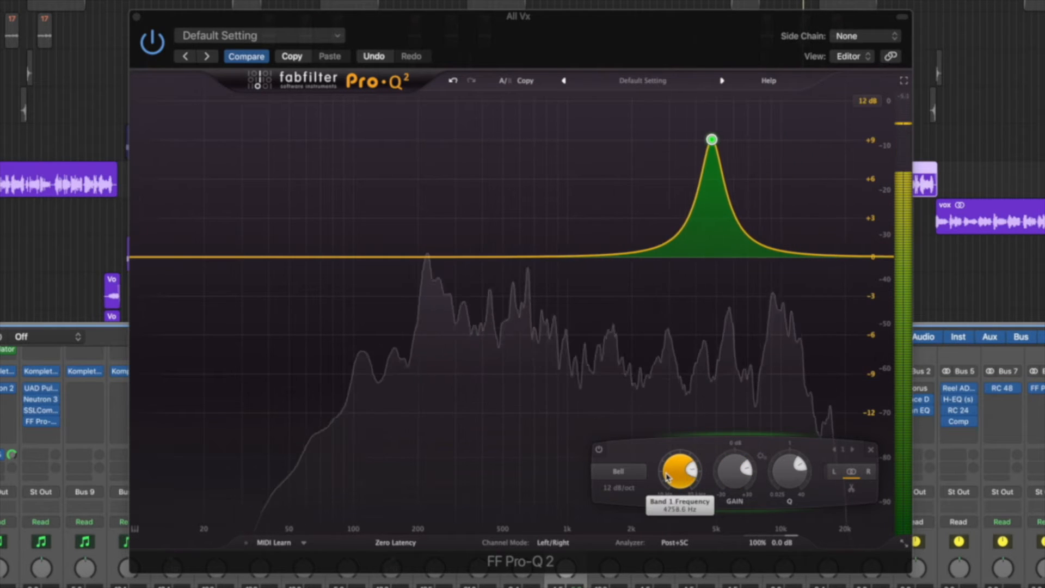
{"action": "scroll", "coordinate": [668, 476], "scroll_direction": "down", "scroll_amount": 1}
{"action": "scroll", "coordinate": [668, 477], "scroll_direction": "up", "scroll_amount": 3}
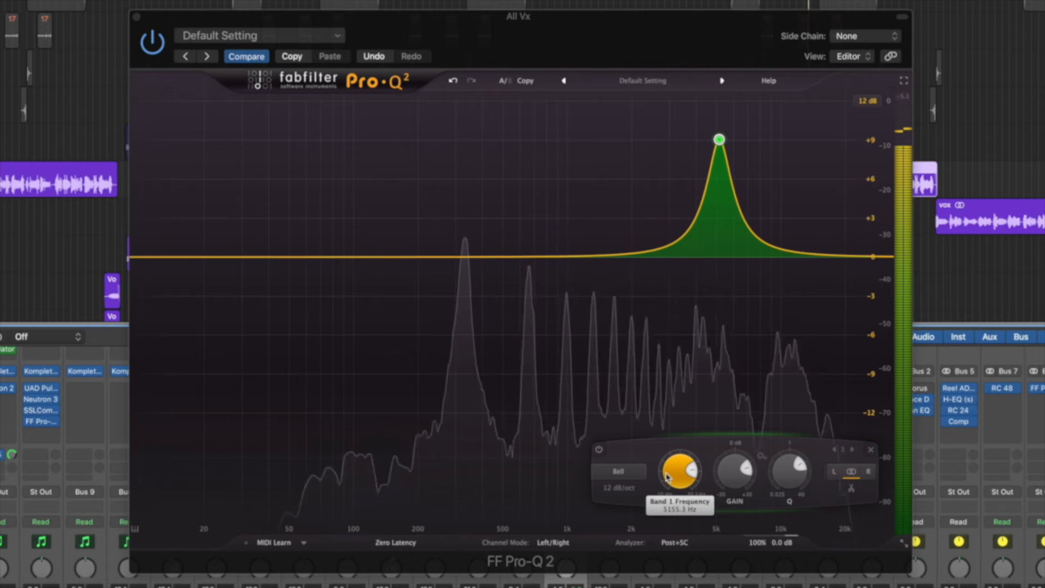
{"action": "scroll", "coordinate": [668, 477], "scroll_direction": "down", "scroll_amount": 2}
{"action": "scroll", "coordinate": [668, 477], "scroll_direction": "up", "scroll_amount": 4}
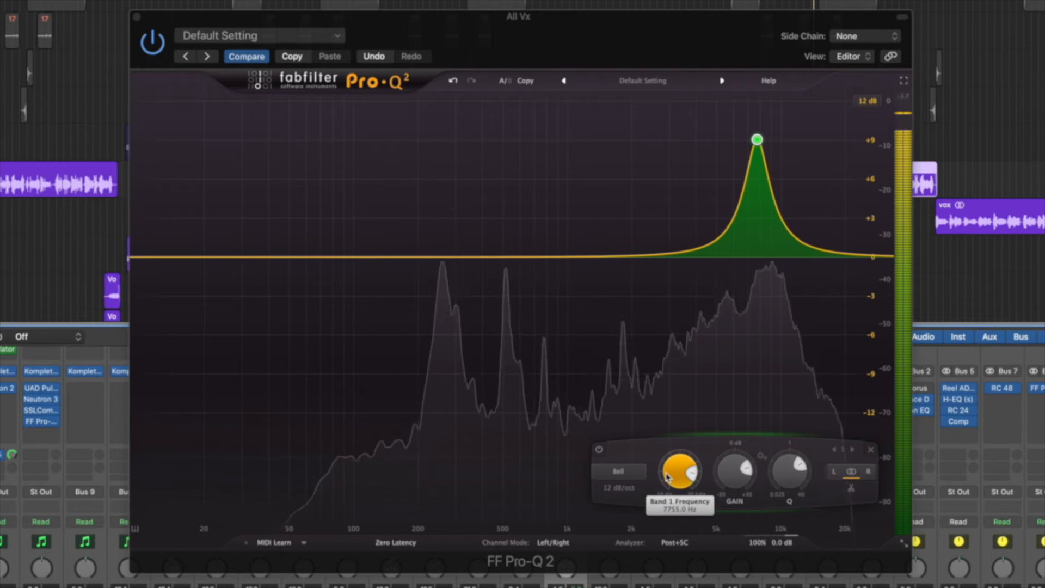
{"action": "scroll", "coordinate": [669, 477], "scroll_direction": "down", "scroll_amount": 4}
{"action": "scroll", "coordinate": [669, 478], "scroll_direction": "down", "scroll_amount": 1}
{"action": "key", "text": "space"}
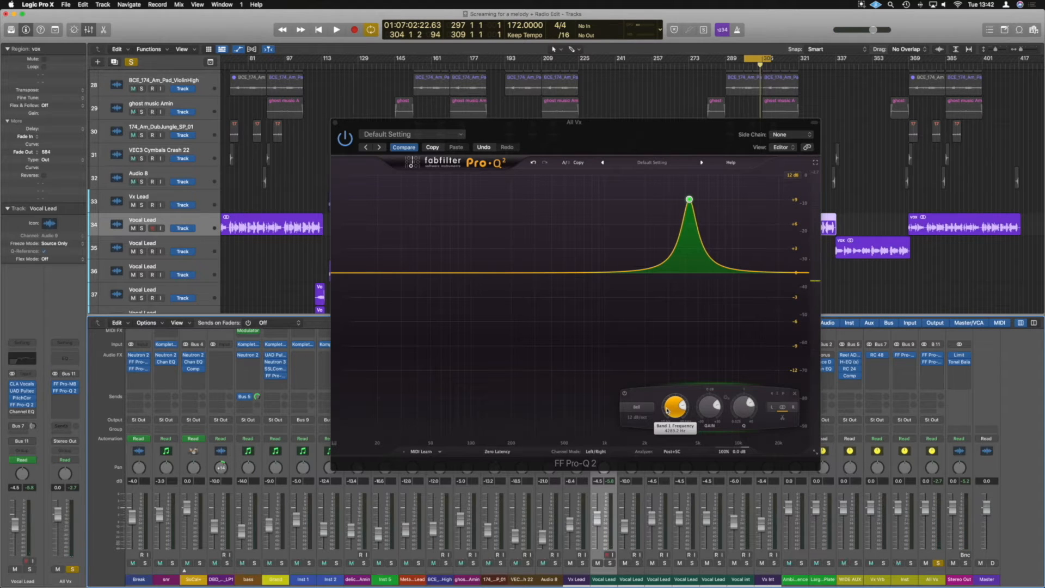
Sweep the boosted bell up to about 7.9 kHz and back to about 6 kHz during soloed vocal playback, and stop playback.
{"action": "key", "text": "space"}
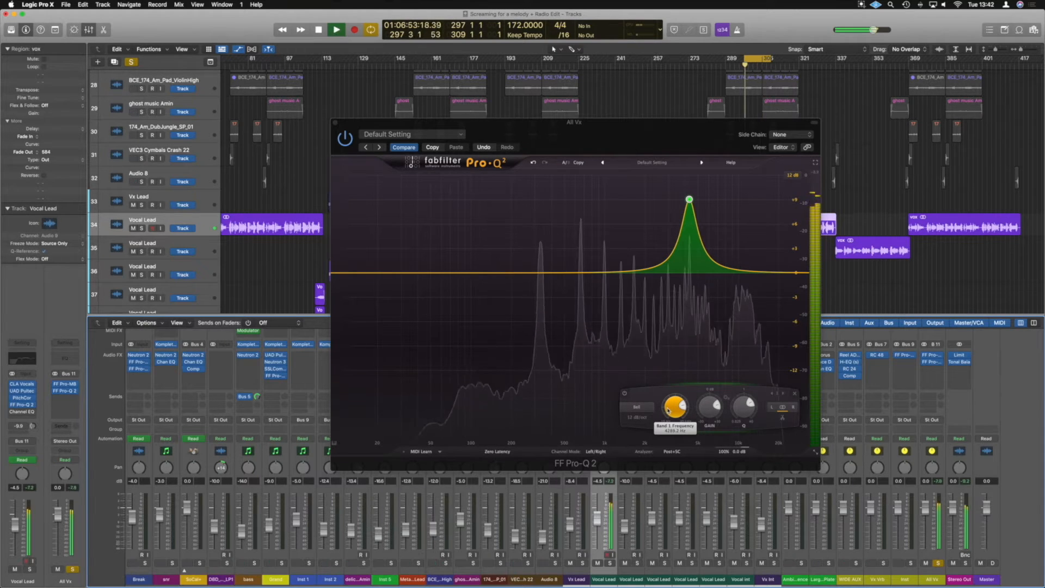
{"action": "scroll", "coordinate": [669, 410], "scroll_direction": "up", "scroll_amount": 5}
{"action": "scroll", "coordinate": [668, 410], "scroll_direction": "up", "scroll_amount": 8}
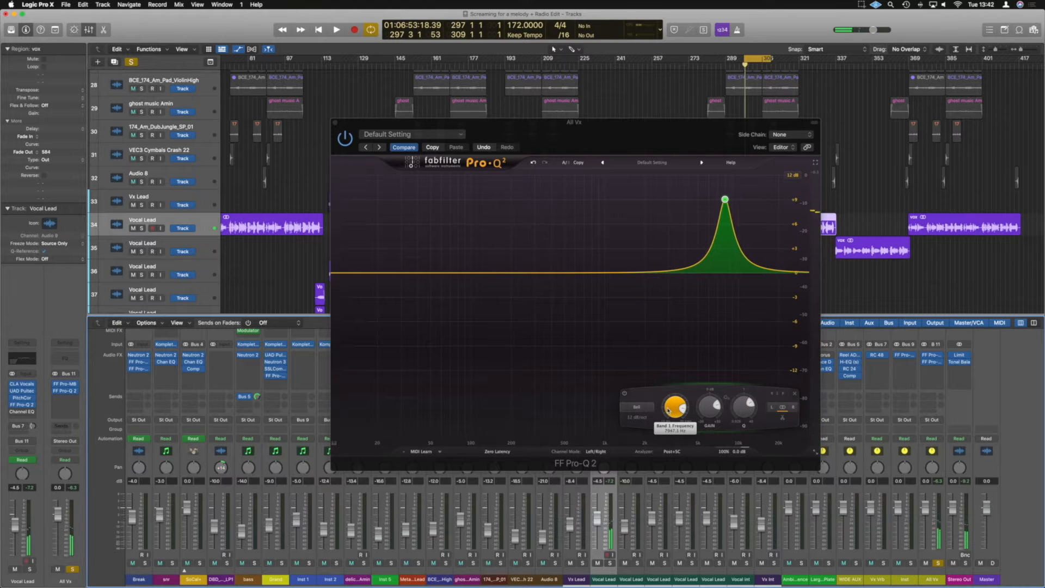
{"action": "key", "text": "space"}
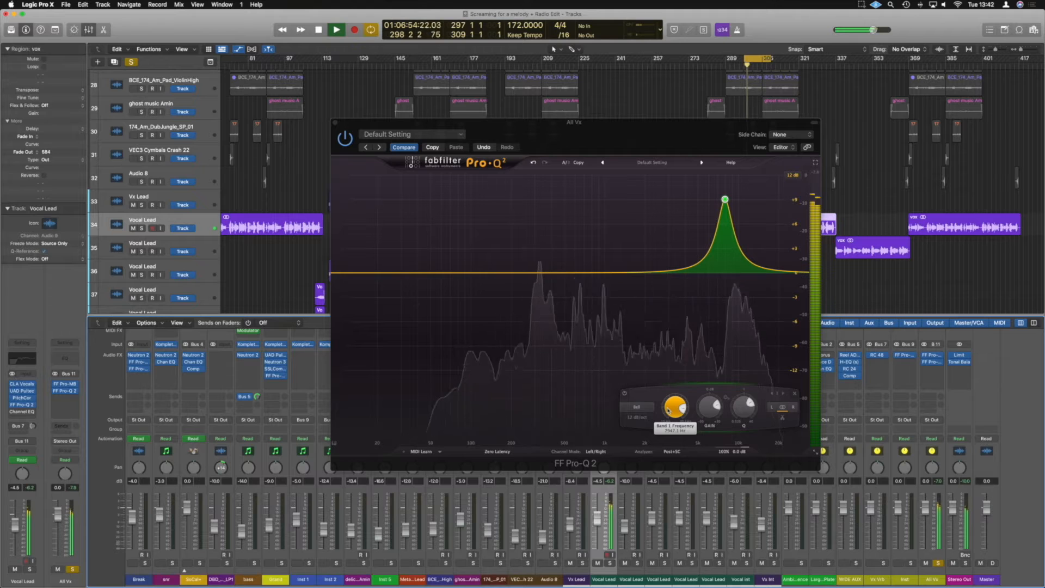
{"action": "scroll", "coordinate": [669, 410], "scroll_direction": "down", "scroll_amount": 5}
{"action": "scroll", "coordinate": [669, 410], "scroll_direction": "down", "scroll_amount": 2}
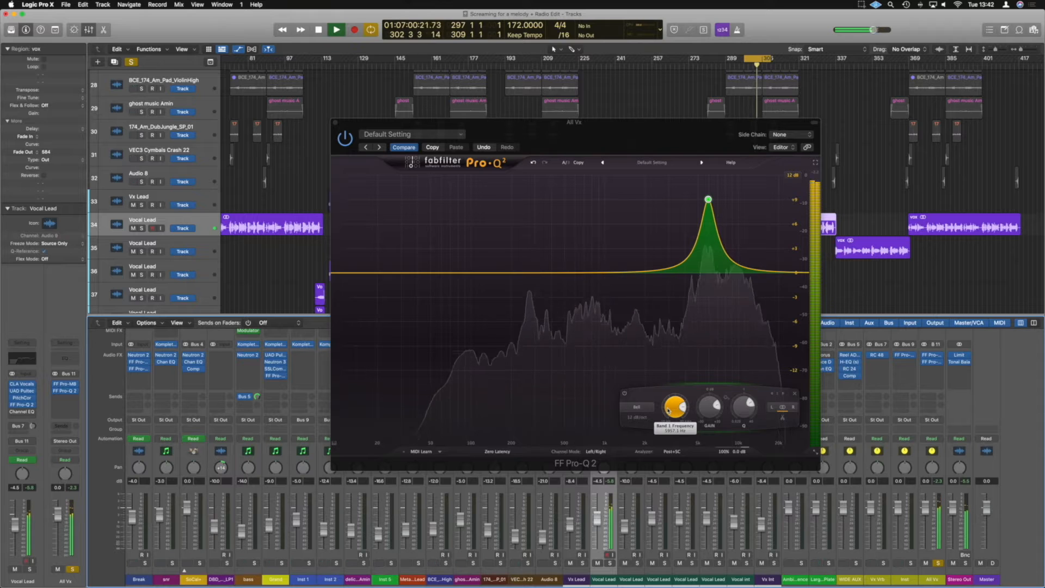
{"action": "key", "text": "space"}
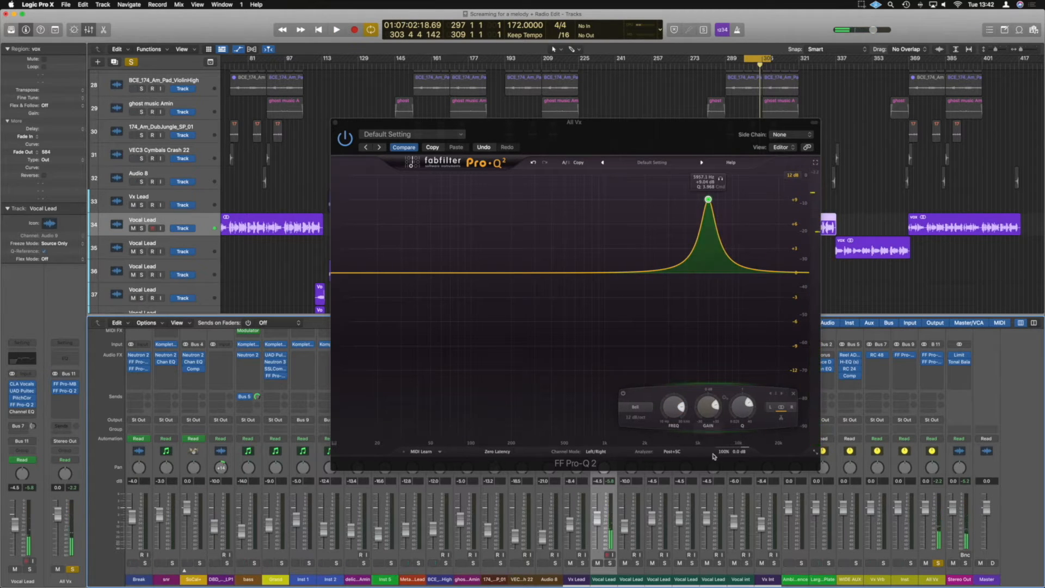
Restart vocal playback, reduce the 6 kHz bell's boost to about 5 dB, and raise it again to about 8.8 dB.
{"action": "key", "text": "space"}
{"action": "scroll", "coordinate": [708, 414], "scroll_direction": "down", "scroll_amount": 4}
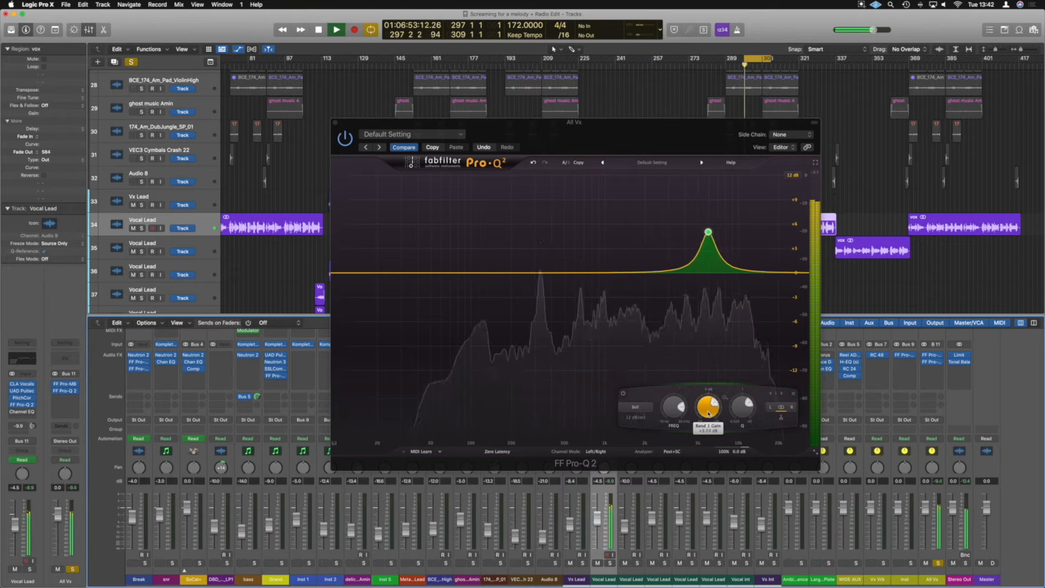
{"action": "scroll", "coordinate": [708, 414], "scroll_direction": "up", "scroll_amount": 7}
{"action": "scroll", "coordinate": [708, 413], "scroll_direction": "down", "scroll_amount": 4}
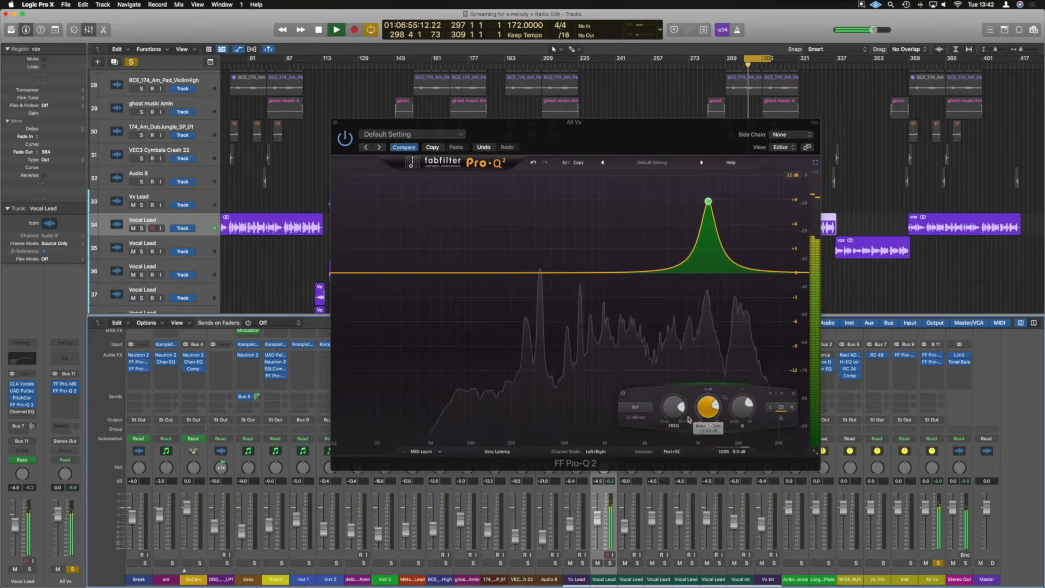
Sweep the boosted bell down to about 305 Hz and back up to about 600 Hz, and stop playback.
{"action": "scroll", "coordinate": [670, 414], "scroll_direction": "down", "scroll_amount": 6}
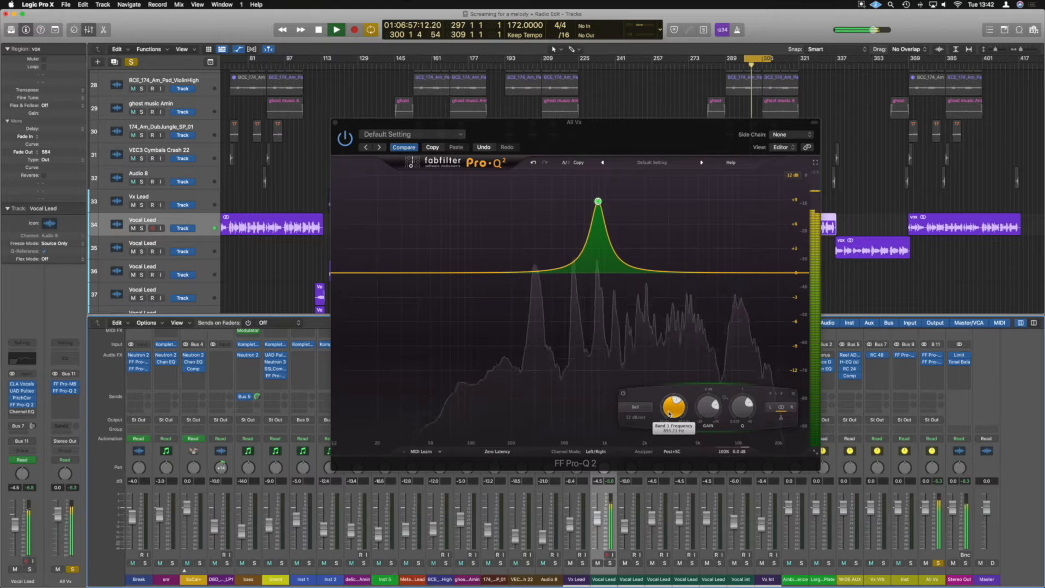
{"action": "scroll", "coordinate": [670, 414], "scroll_direction": "down", "scroll_amount": 3}
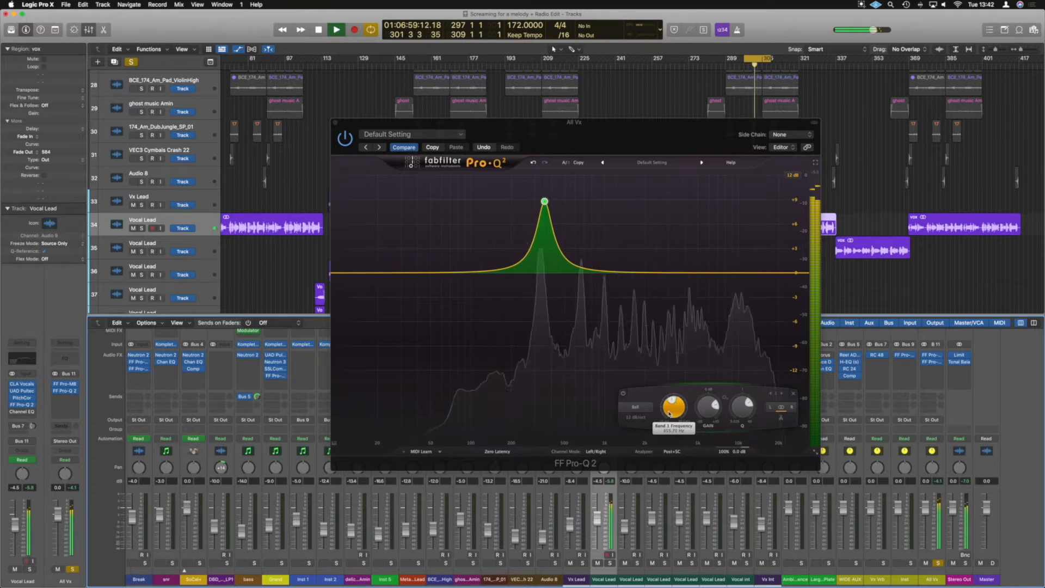
{"action": "scroll", "coordinate": [670, 414], "scroll_direction": "down", "scroll_amount": 1}
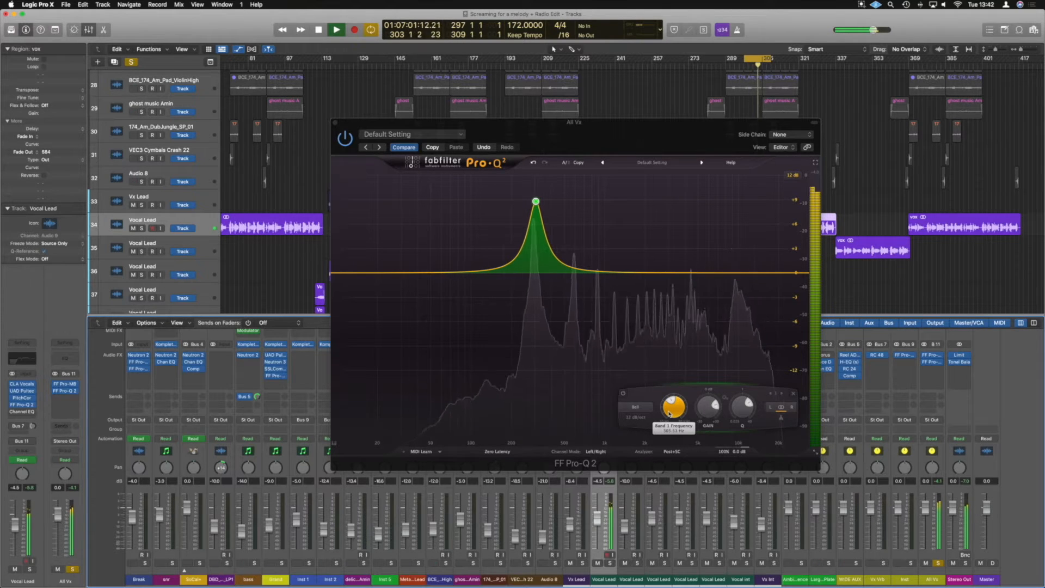
{"action": "scroll", "coordinate": [669, 413], "scroll_direction": "up", "scroll_amount": 3}
{"action": "scroll", "coordinate": [670, 414], "scroll_direction": "down", "scroll_amount": 3}
{"action": "scroll", "coordinate": [670, 413], "scroll_direction": "up", "scroll_amount": 2}
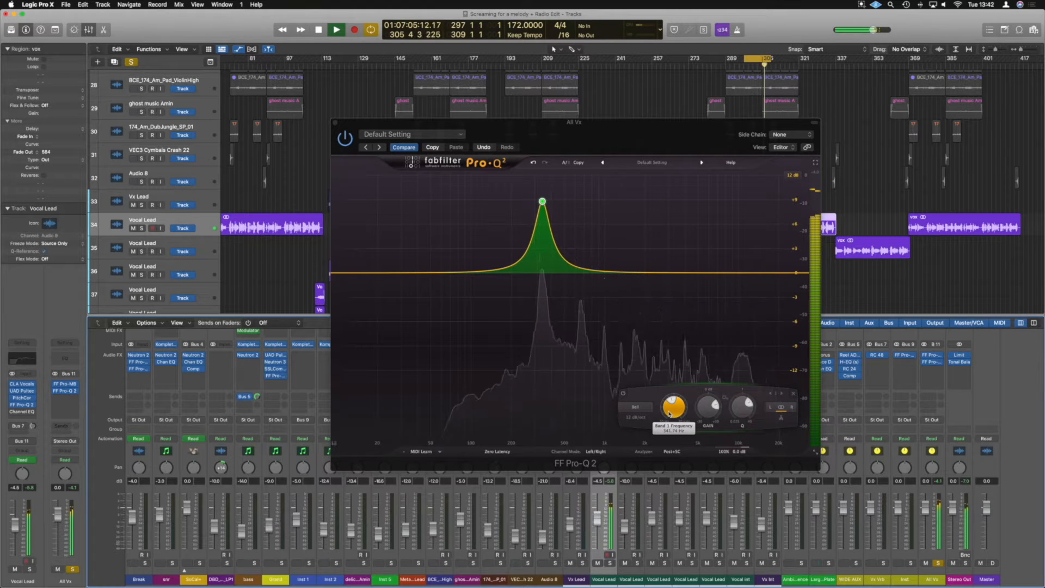
{"action": "scroll", "coordinate": [670, 413], "scroll_direction": "up", "scroll_amount": 4}
{"action": "scroll", "coordinate": [670, 413], "scroll_direction": "up", "scroll_amount": 6}
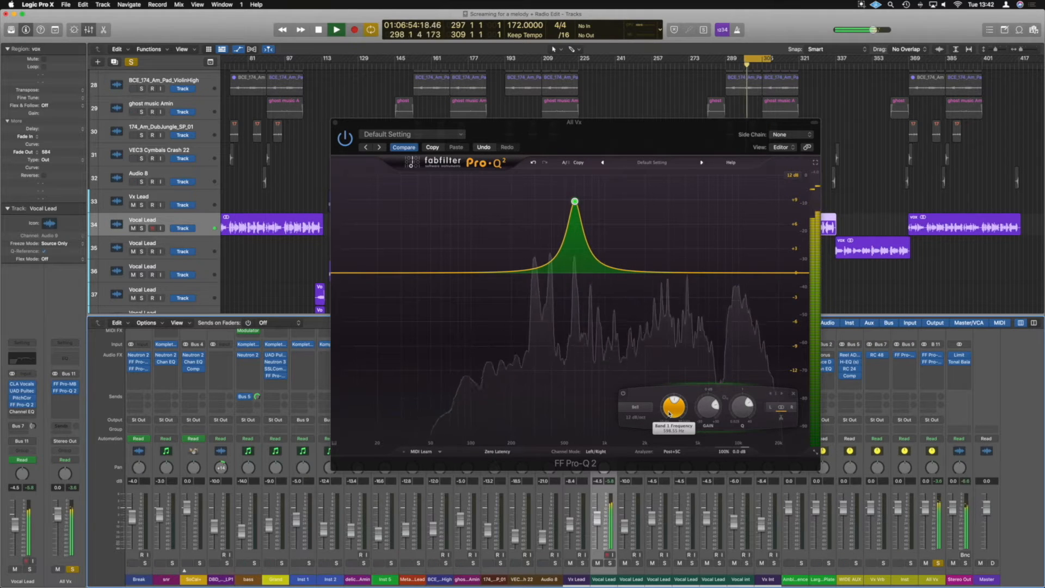
{"action": "key", "text": "space"}
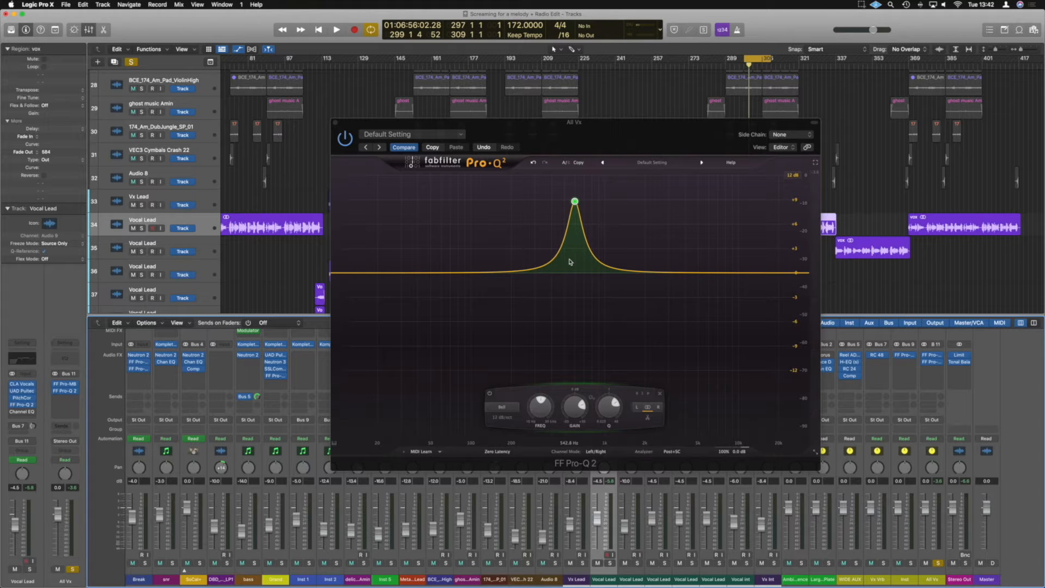
Resume playback, narrow the bell's Q, and sweep its frequency up to about 2 kHz.
{"action": "key", "text": "space"}
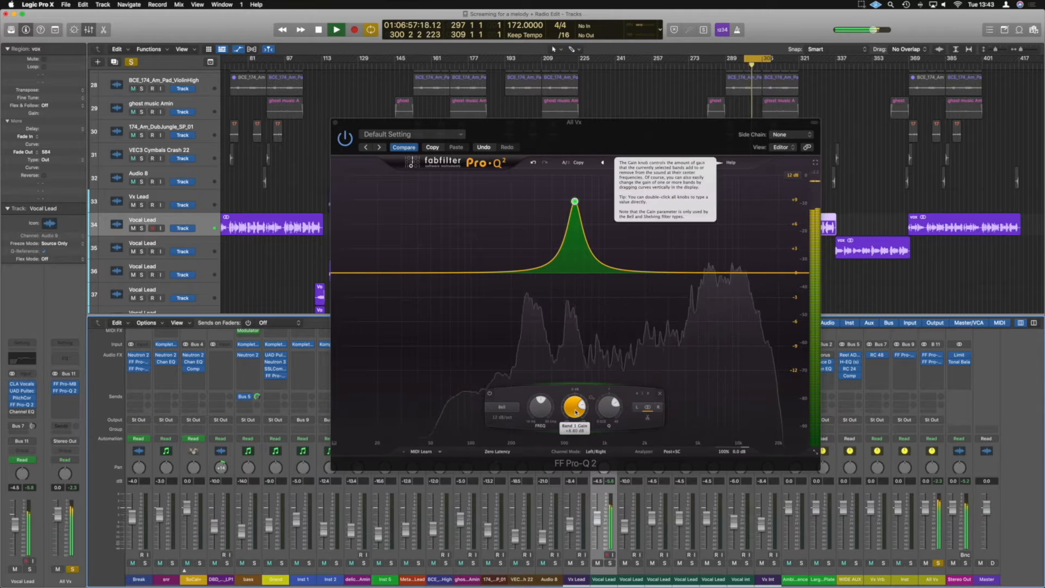
{"action": "mouse_move", "coordinate": [540, 412]}
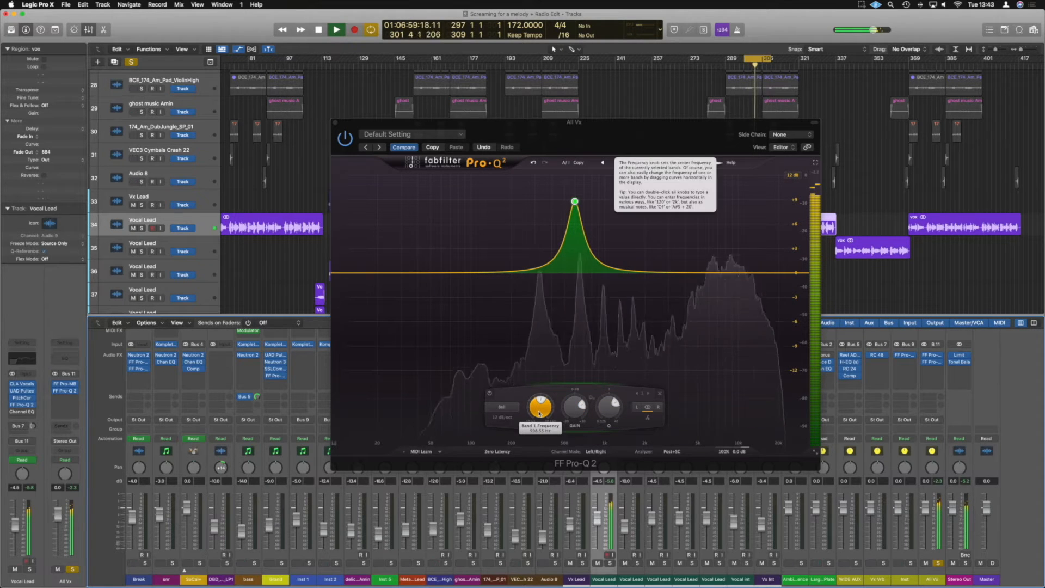
{"action": "scroll", "coordinate": [540, 413], "scroll_direction": "up", "scroll_amount": 3}
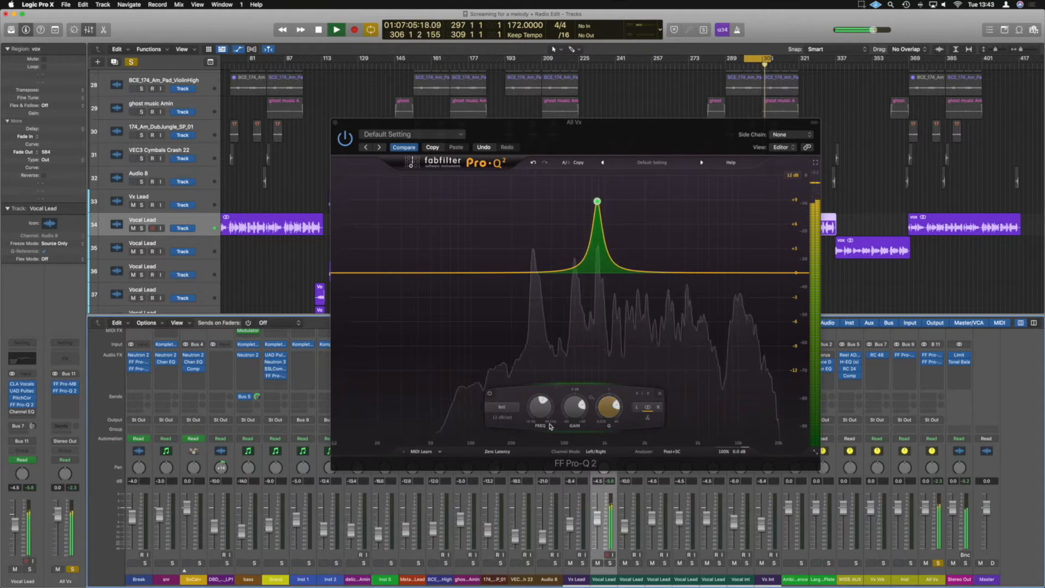
{"action": "scroll", "coordinate": [547, 415], "scroll_direction": "up", "scroll_amount": 1}
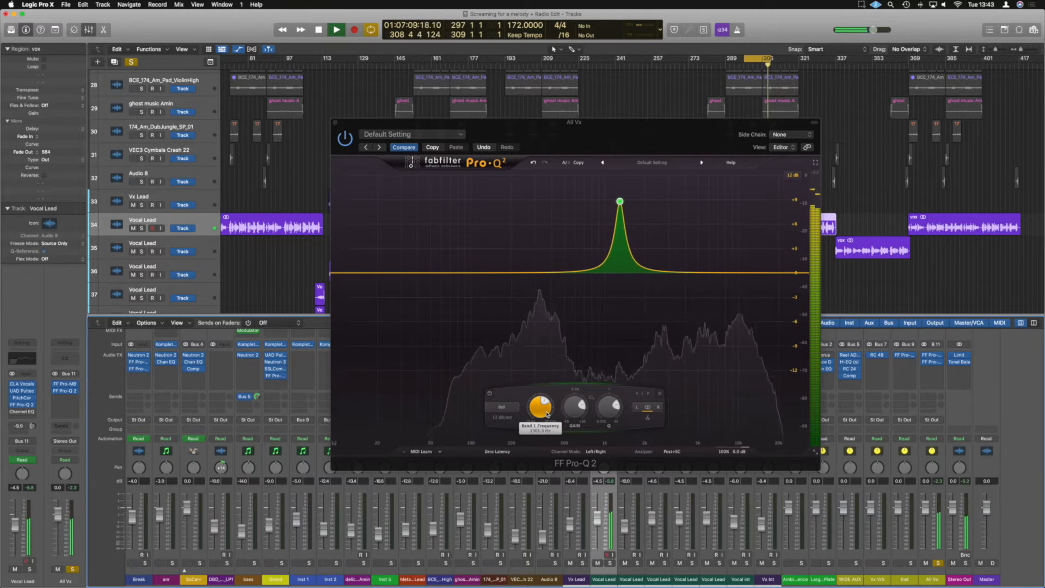
{"action": "scroll", "coordinate": [547, 414], "scroll_direction": "up", "scroll_amount": 5}
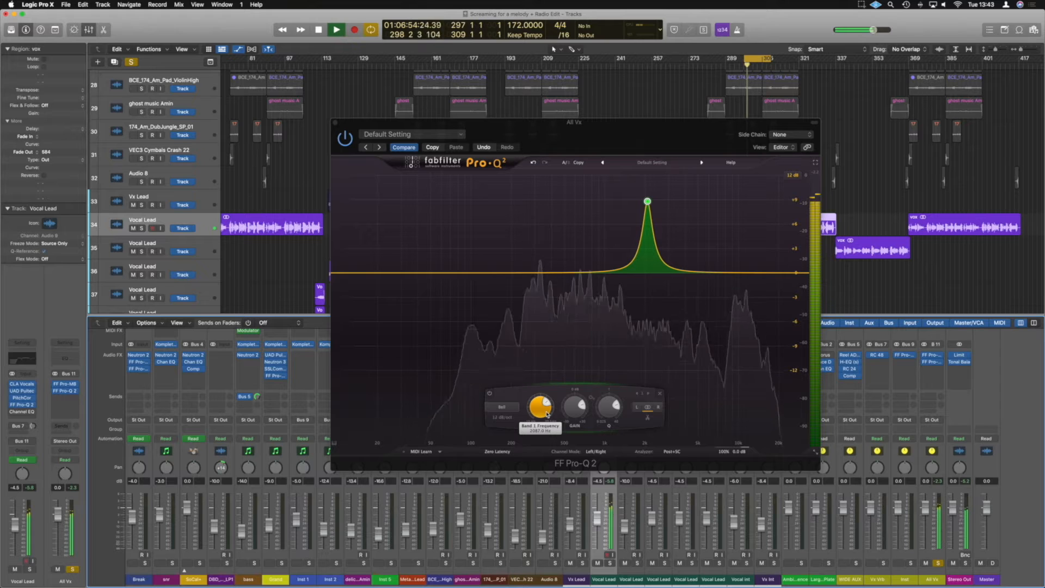
{"action": "scroll", "coordinate": [547, 414], "scroll_direction": "down", "scroll_amount": 1}
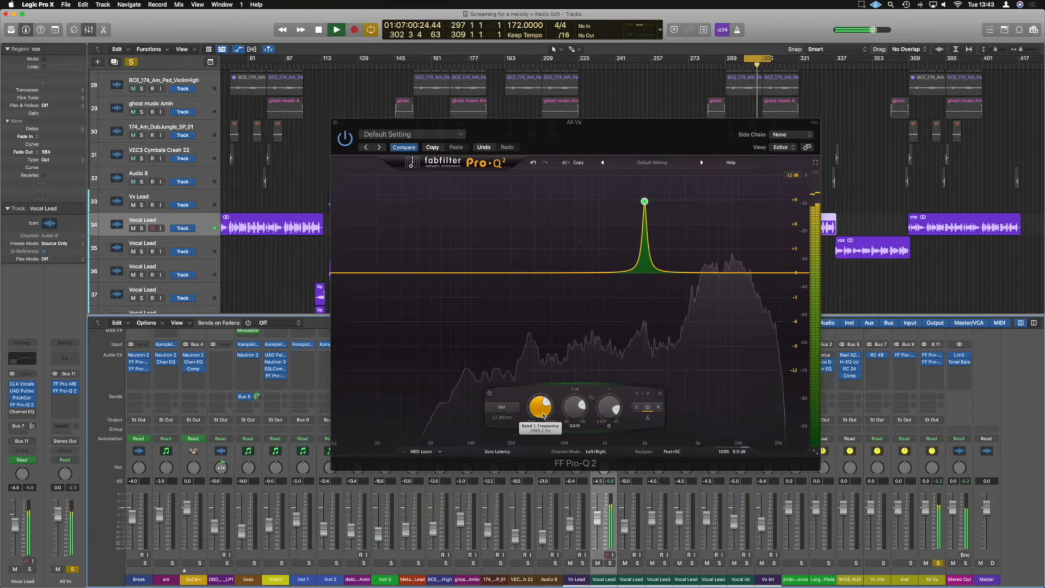
Sweep the narrowed bell down below 900 Hz and back up to about 2087 Hz while the vocal plays.
{"action": "scroll", "coordinate": [543, 415], "scroll_direction": "down", "scroll_amount": 3}
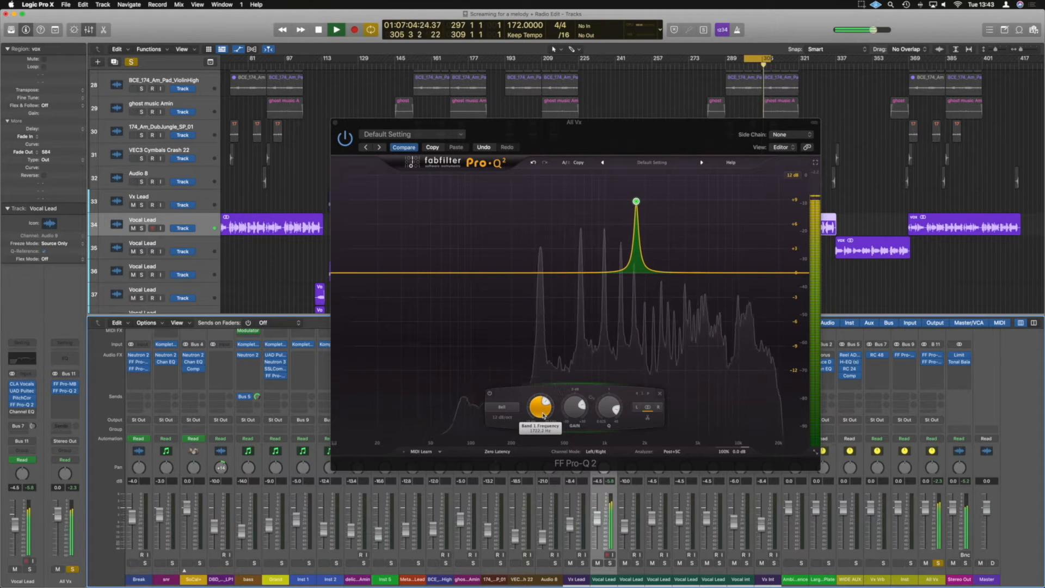
{"action": "scroll", "coordinate": [543, 415], "scroll_direction": "up", "scroll_amount": 2}
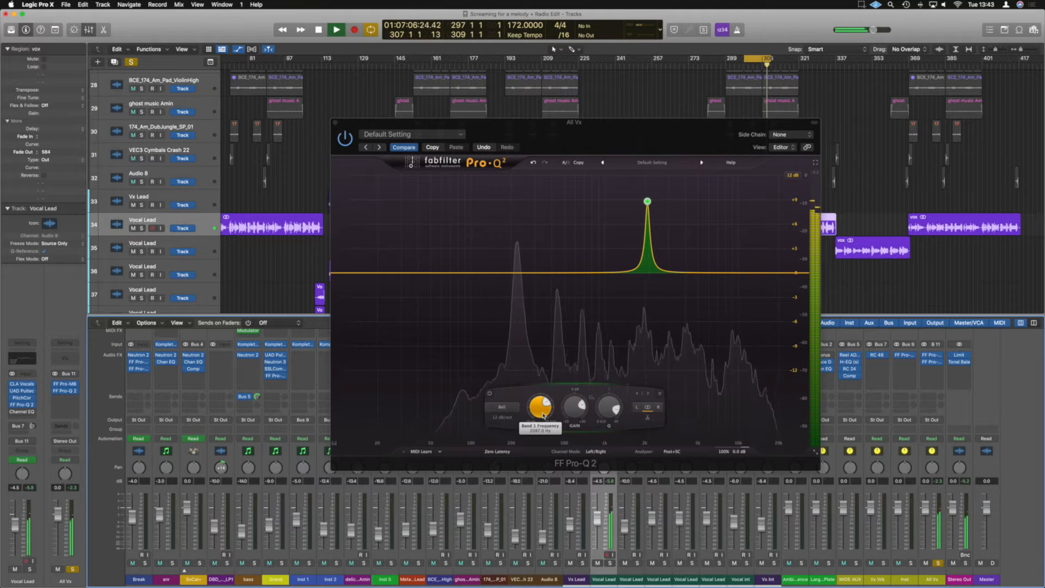
{"action": "scroll", "coordinate": [544, 416], "scroll_direction": "down", "scroll_amount": 8}
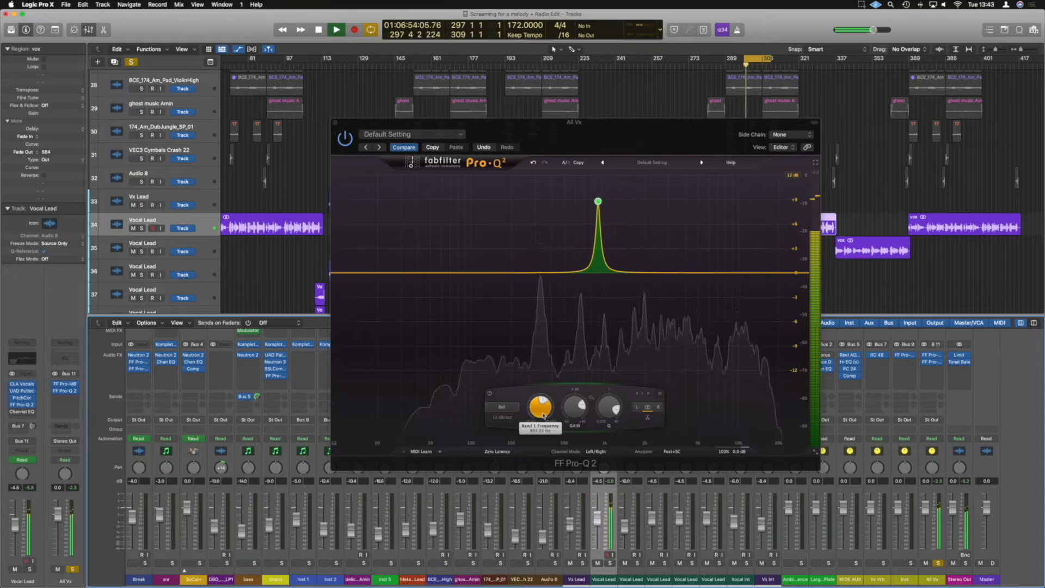
{"action": "scroll", "coordinate": [543, 415], "scroll_direction": "down", "scroll_amount": 4}
{"action": "scroll", "coordinate": [544, 415], "scroll_direction": "up", "scroll_amount": 12}
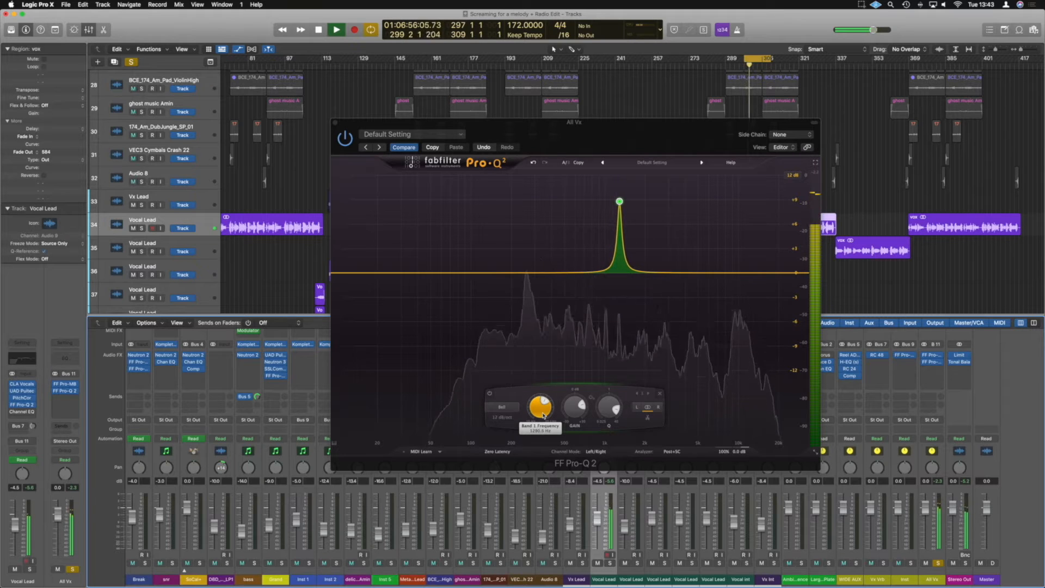
{"action": "scroll", "coordinate": [543, 416], "scroll_direction": "up", "scroll_amount": 8}
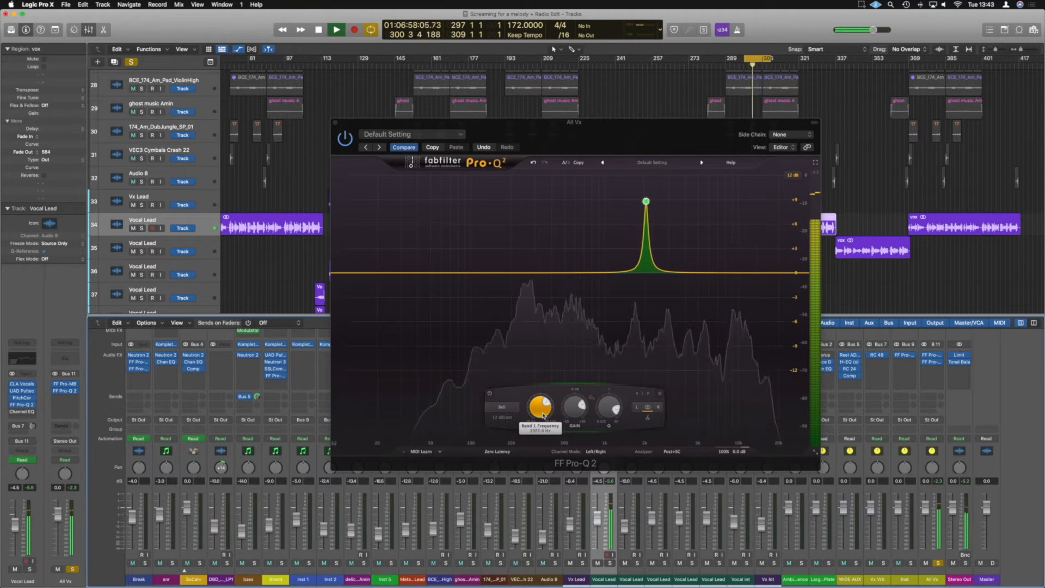
{"action": "scroll", "coordinate": [543, 415], "scroll_direction": "up", "scroll_amount": 2}
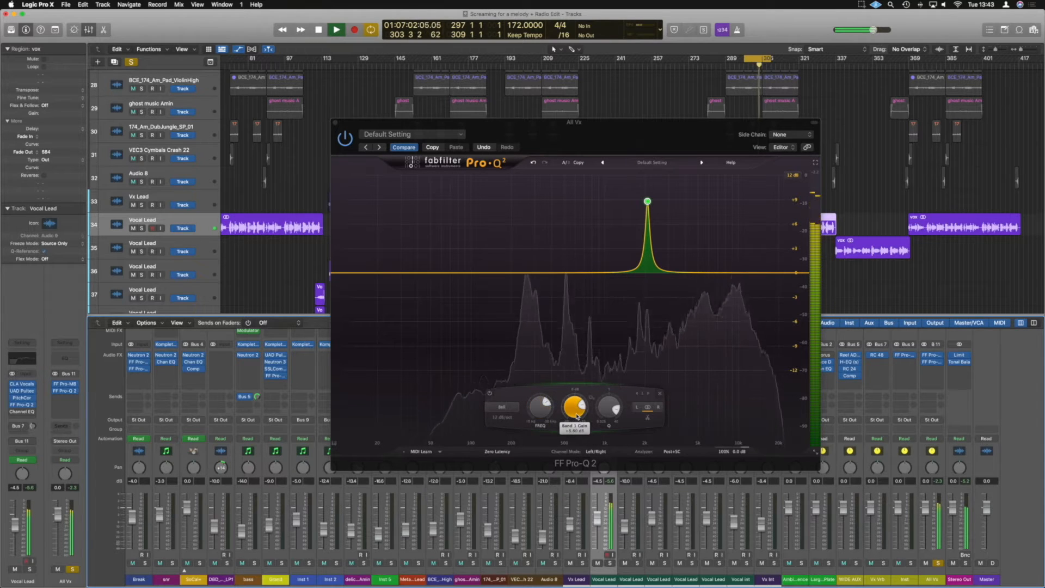
Raise the bell's boost above 12 dB, fine-tune its frequency to about 2021 Hz, and stop playback.
{"action": "scroll", "coordinate": [577, 416], "scroll_direction": "up", "scroll_amount": 3}
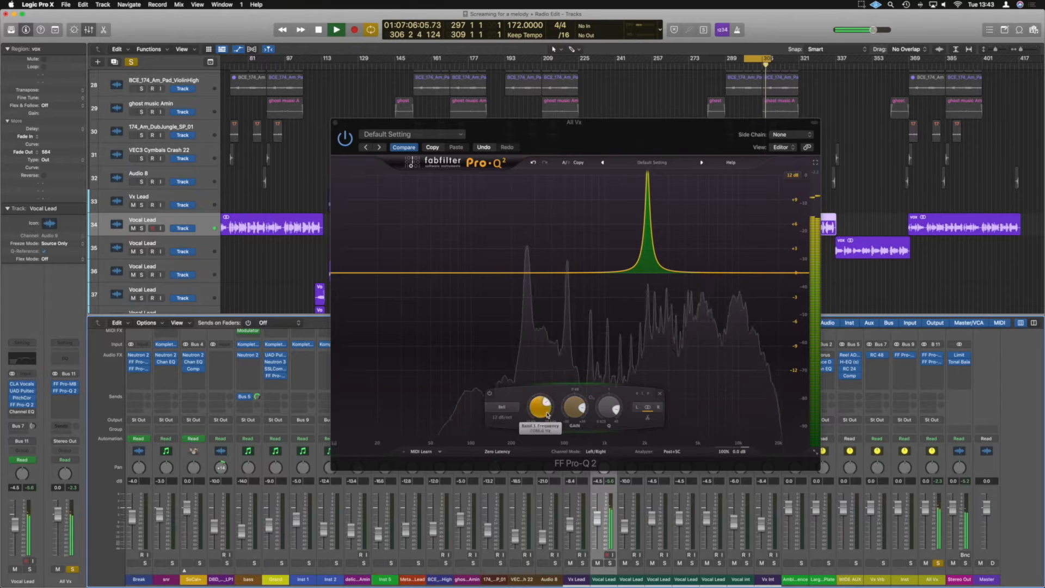
{"action": "left_click", "coordinate": [544, 414]}
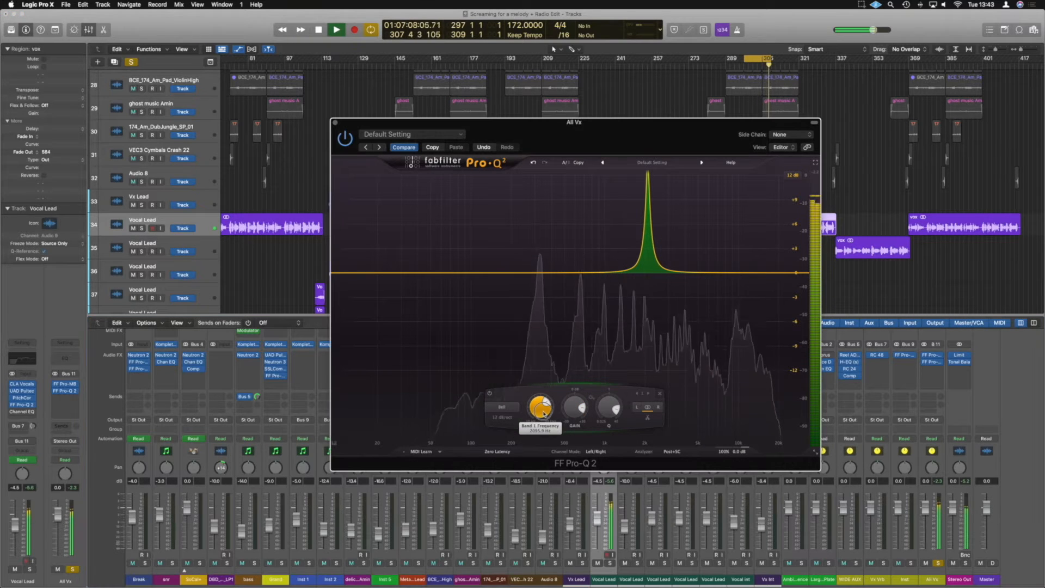
{"action": "scroll", "coordinate": [544, 414], "scroll_direction": "up", "scroll_amount": 2}
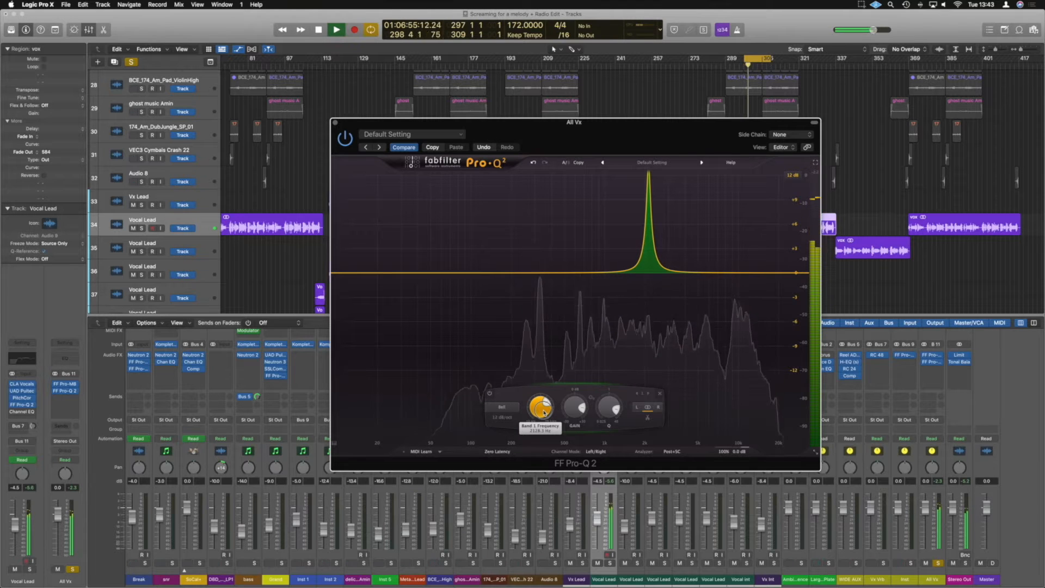
{"action": "scroll", "coordinate": [543, 412], "scroll_direction": "down", "scroll_amount": 5}
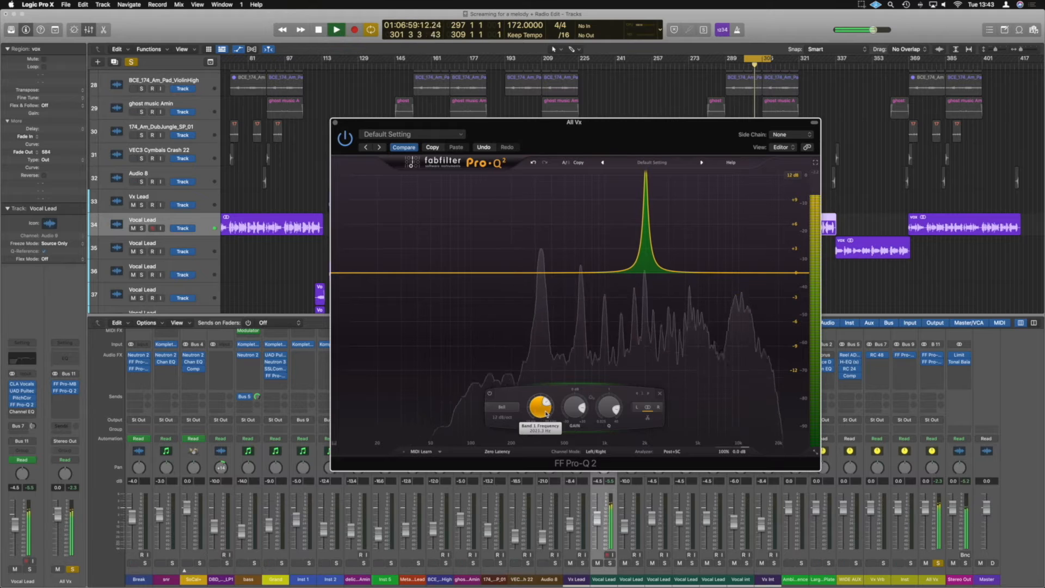
{"action": "key", "text": "space"}
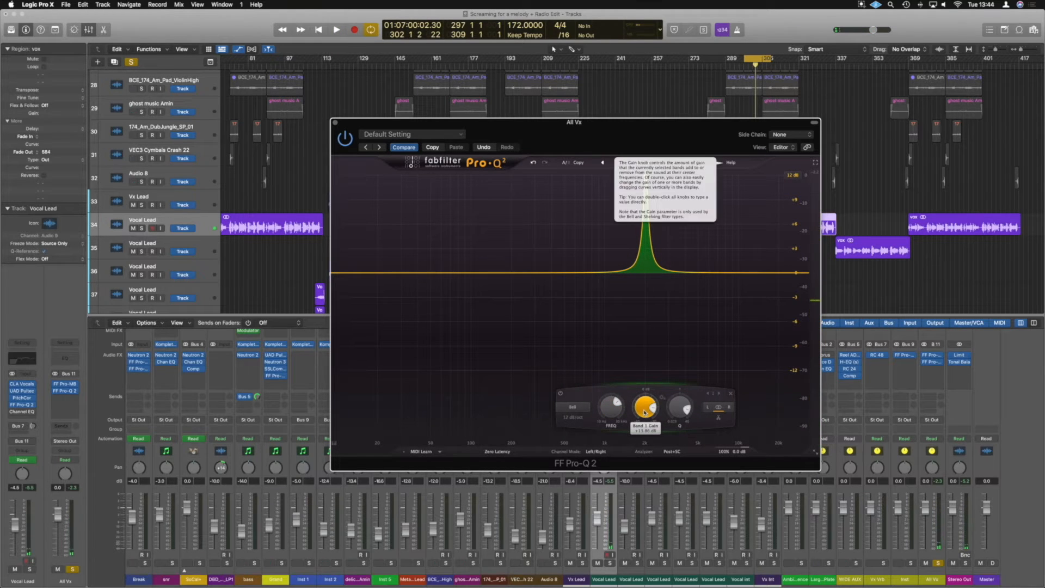
Lower the 2021 Hz bell's gain to about 7 dB, and turn the boost into a narrow cut of about 9.5 dB.
{"action": "scroll", "coordinate": [644, 412], "scroll_direction": "down", "scroll_amount": 5}
{"action": "scroll", "coordinate": [645, 413], "scroll_direction": "down", "scroll_amount": 1}
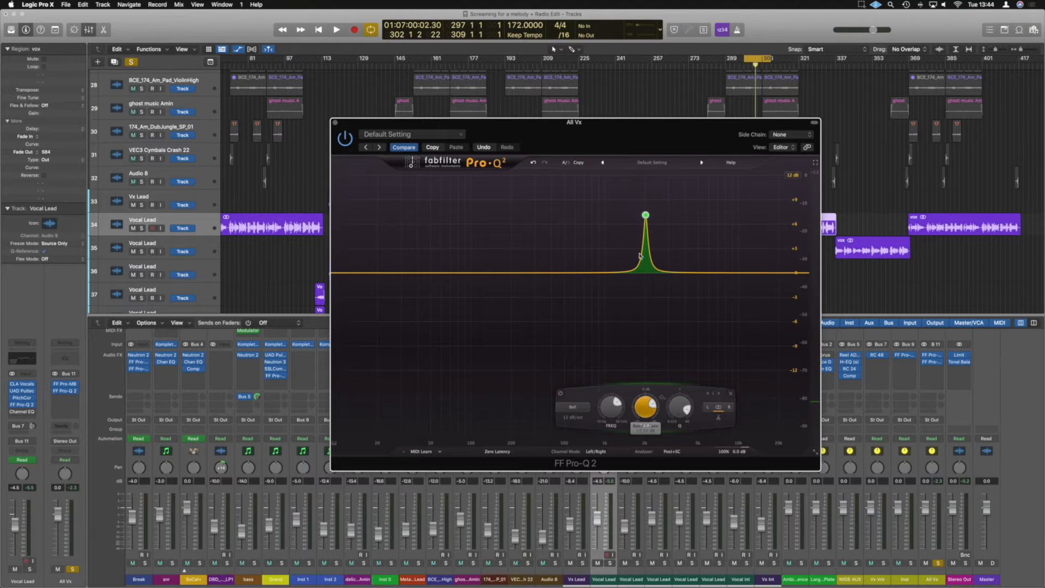
{"action": "mouse_move", "coordinate": [666, 220]}
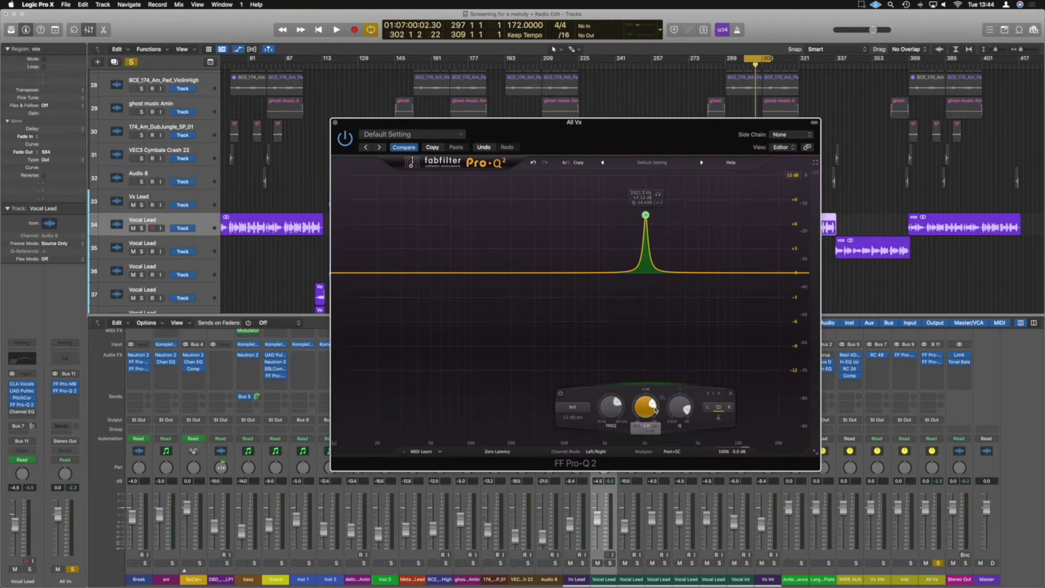
{"action": "scroll", "coordinate": [681, 411], "scroll_direction": "up", "scroll_amount": 2}
{"action": "scroll", "coordinate": [650, 411], "scroll_direction": "down", "scroll_amount": 15}
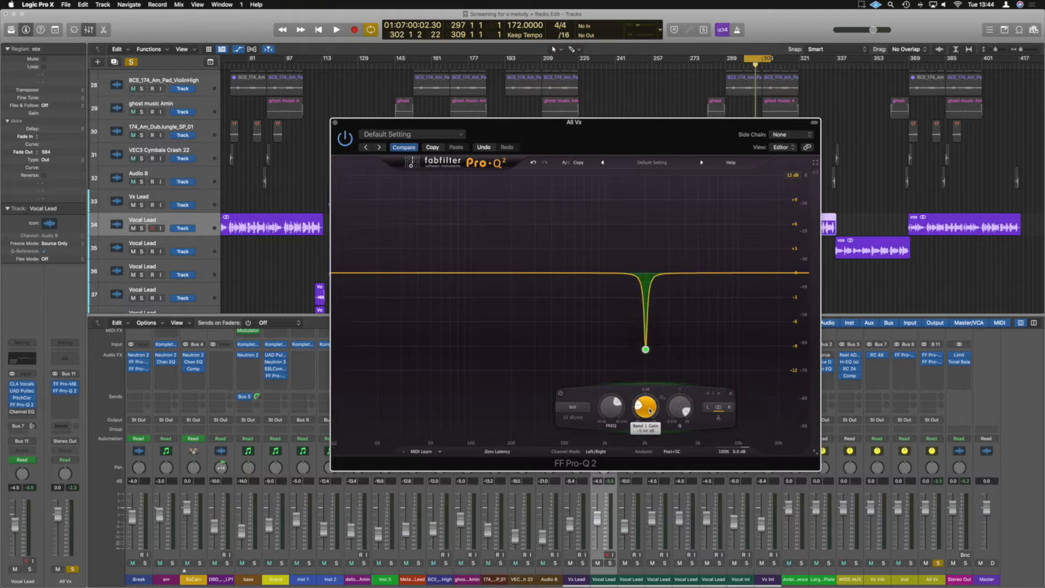
Return the 2021 Hz bell to a boost of about 8.7 dB and narrow its Q to about 24.9.
{"action": "scroll", "coordinate": [651, 410], "scroll_direction": "up", "scroll_amount": 18}
{"action": "scroll", "coordinate": [650, 411], "scroll_direction": "down", "scroll_amount": 2}
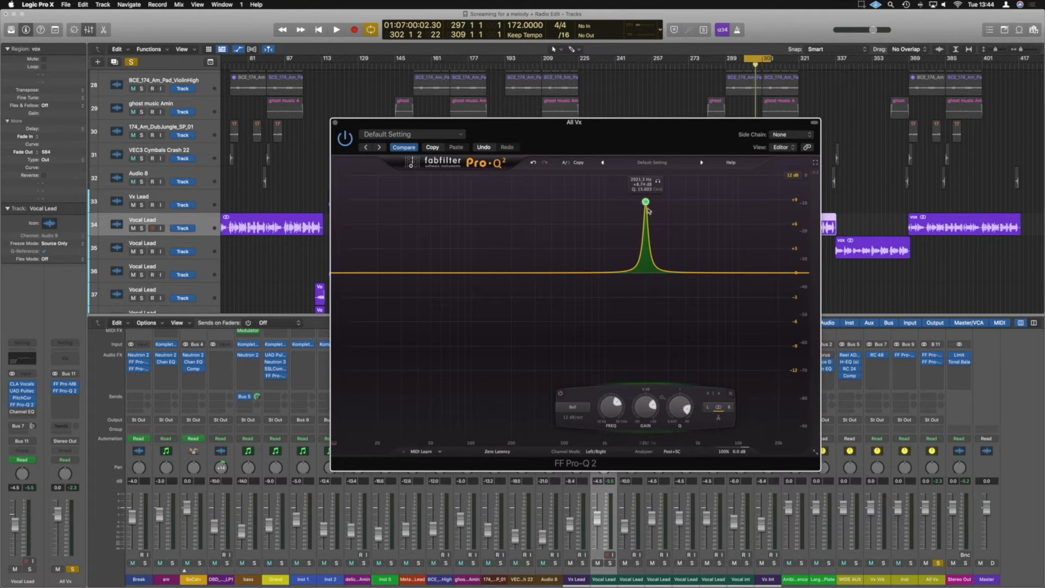
{"action": "scroll", "coordinate": [646, 203], "scroll_direction": "down", "scroll_amount": 10}
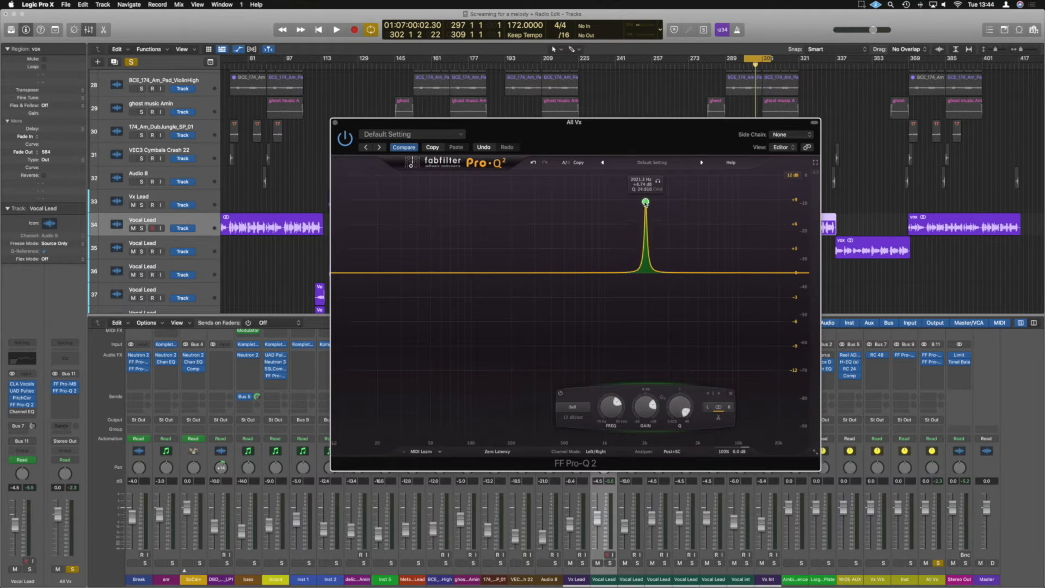
Vary the 2021 Hz bell's Q between narrow and wide, ending on a wide Q of about 1.27.
{"action": "scroll", "coordinate": [646, 202], "scroll_direction": "up", "scroll_amount": 15}
{"action": "scroll", "coordinate": [645, 203], "scroll_direction": "down", "scroll_amount": 8}
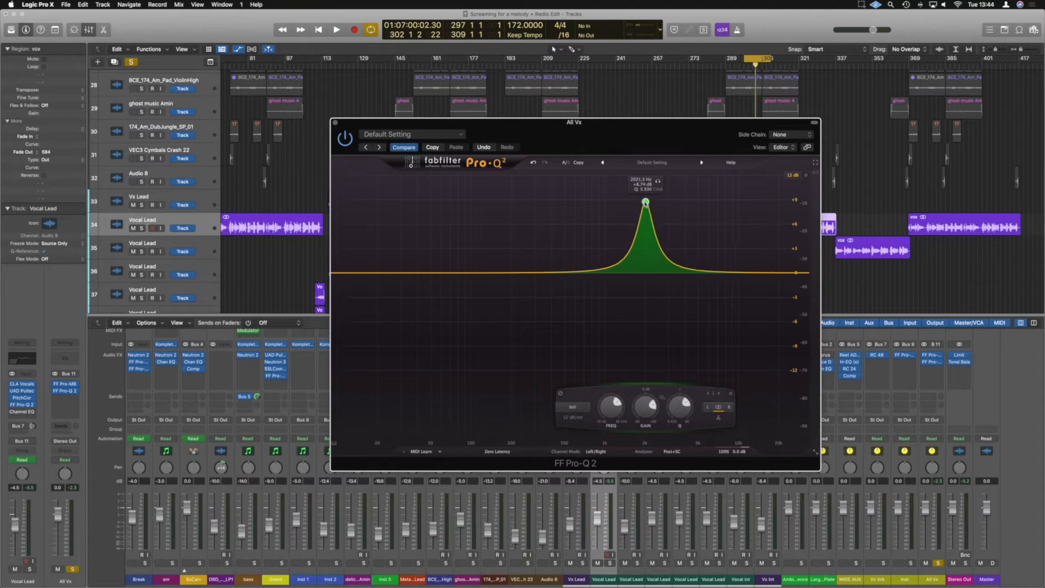
{"action": "scroll", "coordinate": [646, 203], "scroll_direction": "up", "scroll_amount": 8}
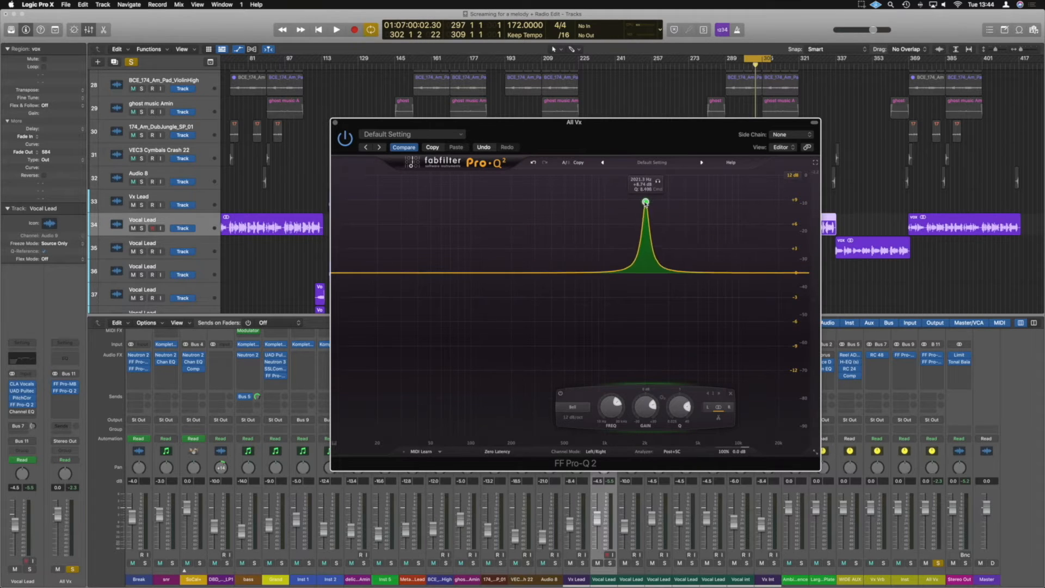
{"action": "scroll", "coordinate": [646, 203], "scroll_direction": "down", "scroll_amount": 10}
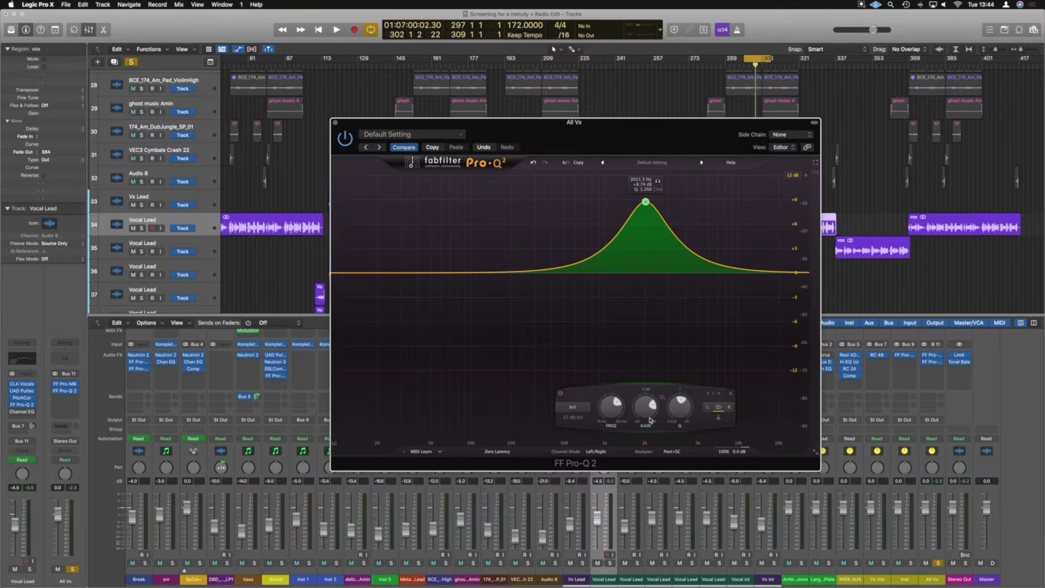
Play the vocal, sweep the wide bell through the low range down to about 65 Hz, and stop playback.
{"action": "key", "text": "space"}
{"action": "scroll", "coordinate": [614, 413], "scroll_direction": "down", "scroll_amount": 15}
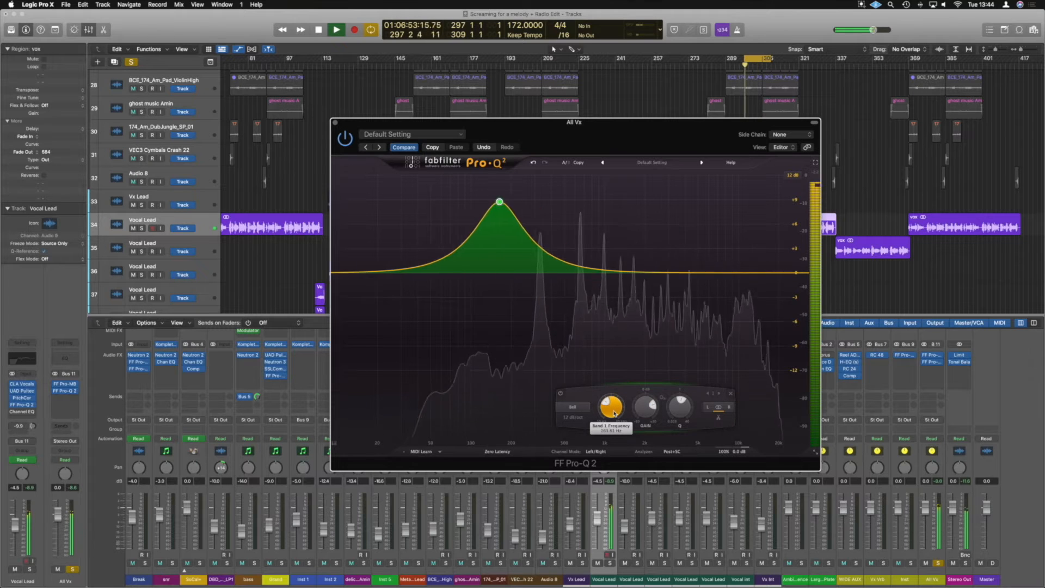
{"action": "scroll", "coordinate": [614, 413], "scroll_direction": "up", "scroll_amount": 3}
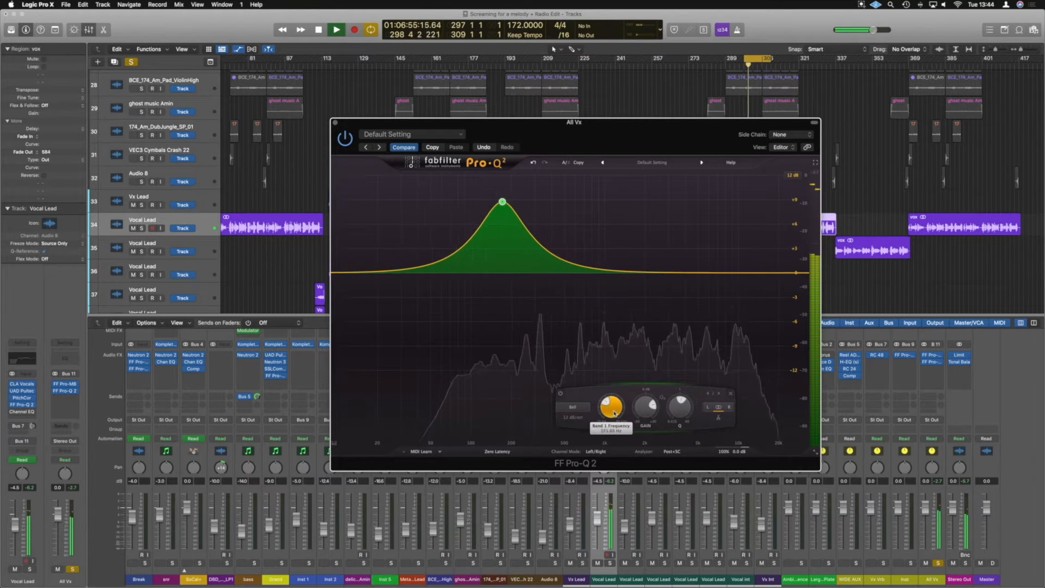
{"action": "scroll", "coordinate": [615, 414], "scroll_direction": "down", "scroll_amount": 2}
{"action": "scroll", "coordinate": [614, 413], "scroll_direction": "up", "scroll_amount": 2}
{"action": "scroll", "coordinate": [614, 414], "scroll_direction": "down", "scroll_amount": 10}
{"action": "scroll", "coordinate": [615, 413], "scroll_direction": "up", "scroll_amount": 11}
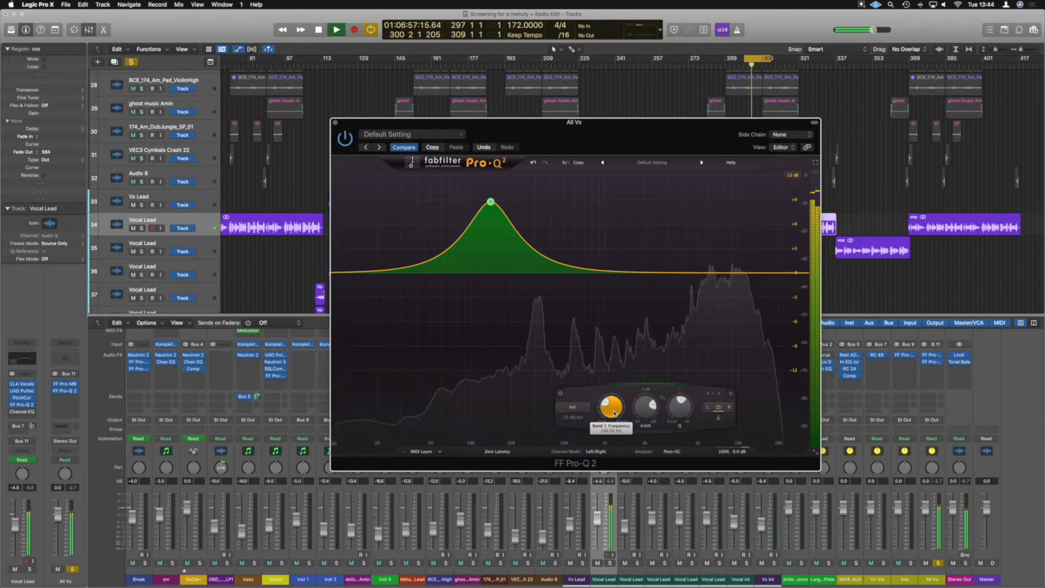
{"action": "scroll", "coordinate": [615, 413], "scroll_direction": "down", "scroll_amount": 2}
{"action": "scroll", "coordinate": [615, 413], "scroll_direction": "up", "scroll_amount": 1}
{"action": "scroll", "coordinate": [615, 414], "scroll_direction": "down", "scroll_amount": 2}
{"action": "scroll", "coordinate": [615, 413], "scroll_direction": "down", "scroll_amount": 1}
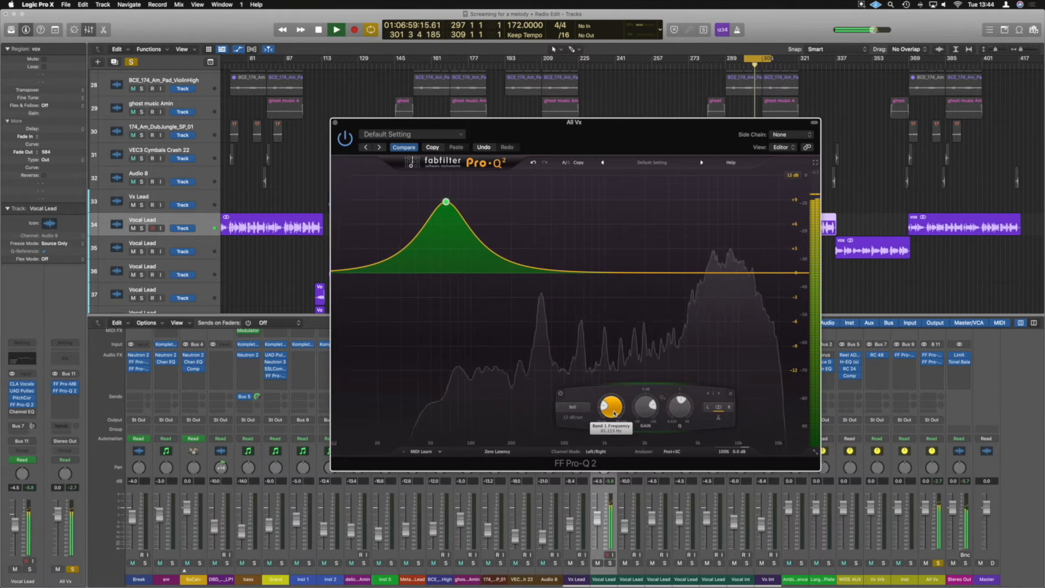
{"action": "key", "text": "space"}
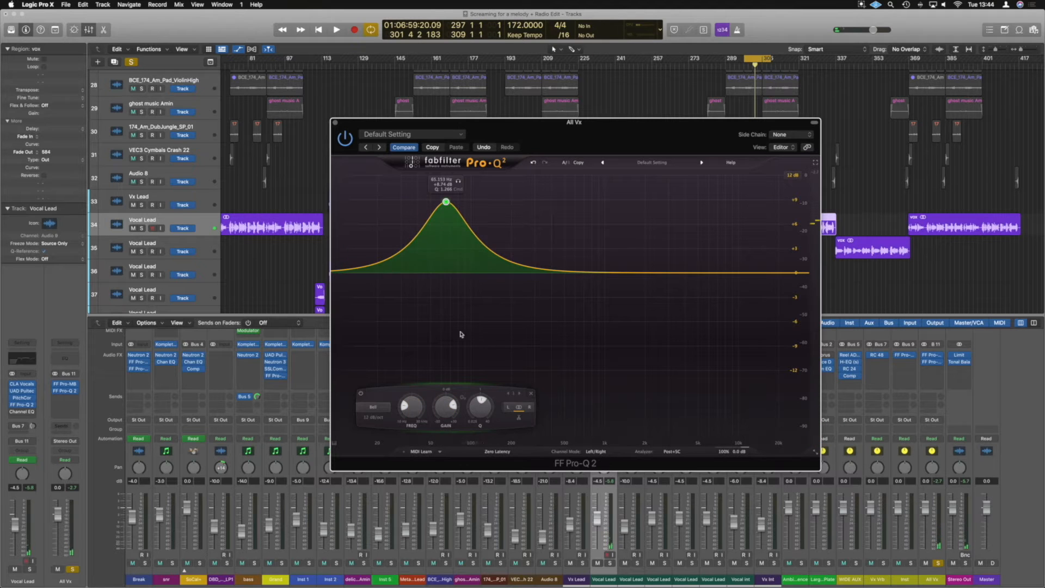
Raise the wide bell's frequency to about 339 Hz during a short playback of the vocal.
{"action": "key", "text": "space"}
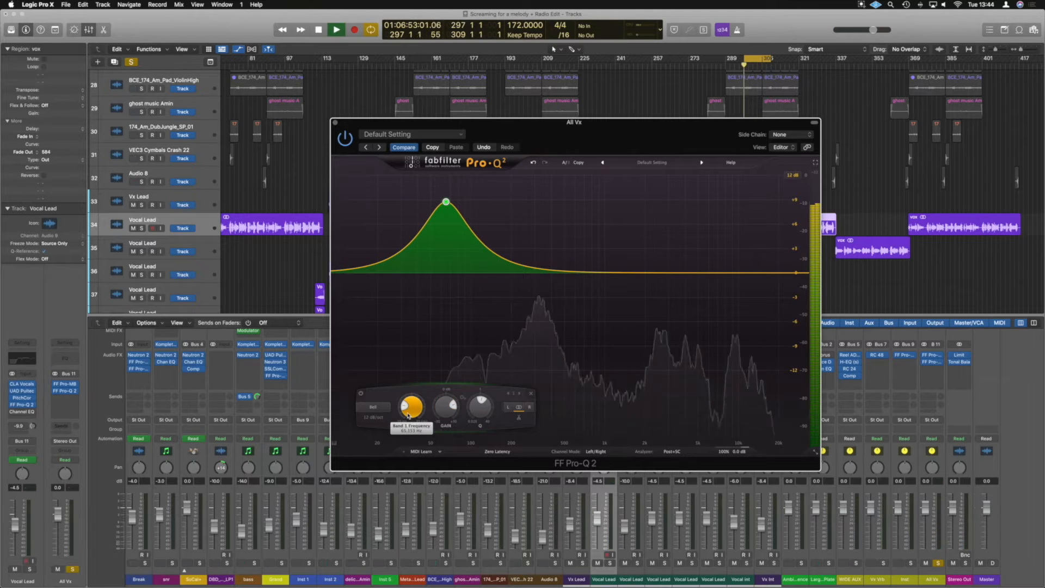
{"action": "scroll", "coordinate": [408, 415], "scroll_direction": "up", "scroll_amount": 20}
{"action": "key", "text": "space"}
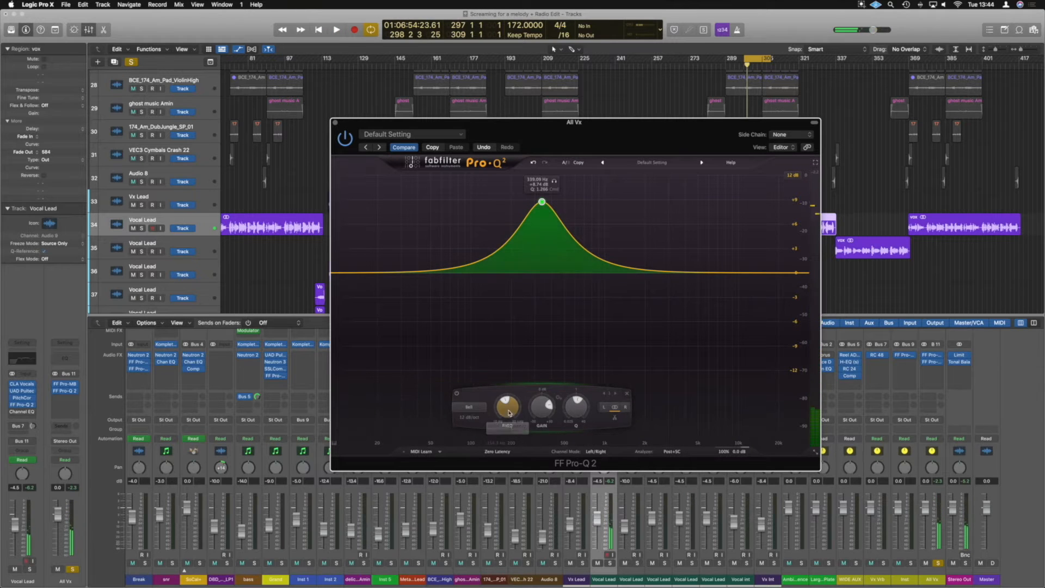
Sweep the wide bell back and forth between about 220 Hz and 482 Hz during playback, finish it in the low mids, and stop.
{"action": "key", "text": "space"}
{"action": "scroll", "coordinate": [507, 412], "scroll_direction": "down", "scroll_amount": 15}
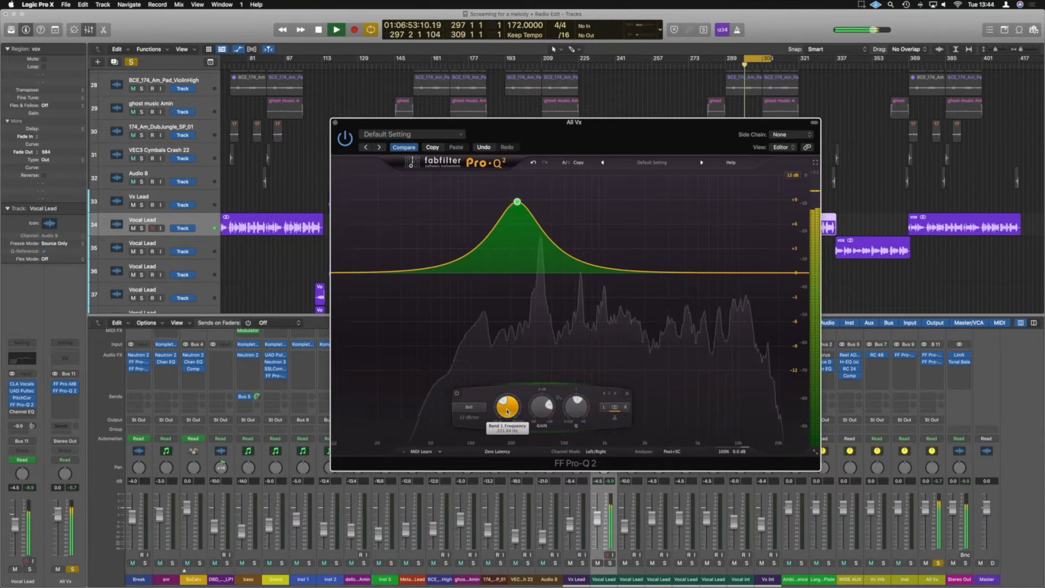
{"action": "scroll", "coordinate": [507, 412], "scroll_direction": "up", "scroll_amount": 16}
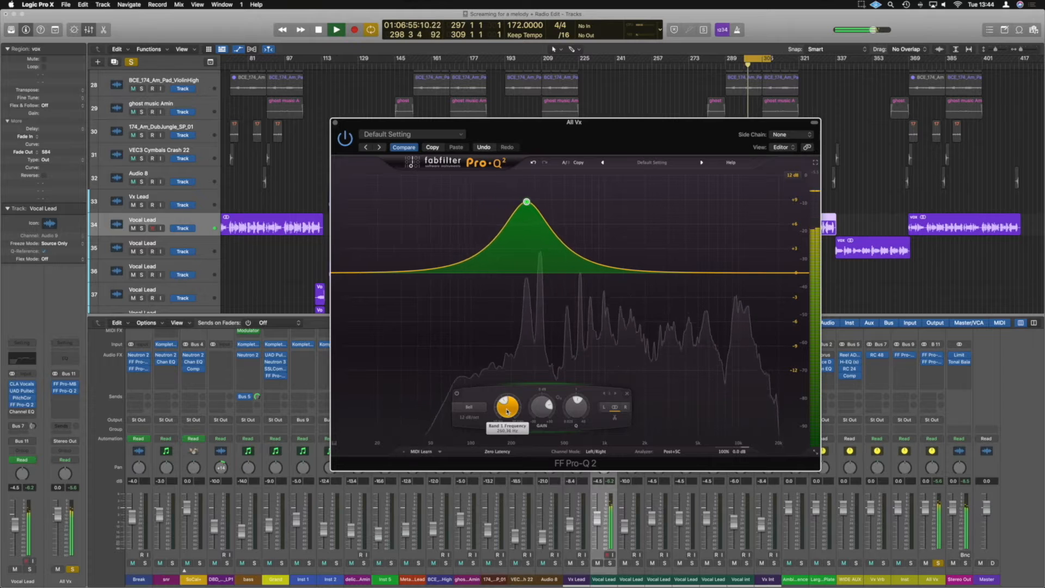
{"action": "scroll", "coordinate": [507, 412], "scroll_direction": "down", "scroll_amount": 3}
{"action": "scroll", "coordinate": [507, 412], "scroll_direction": "up", "scroll_amount": 11}
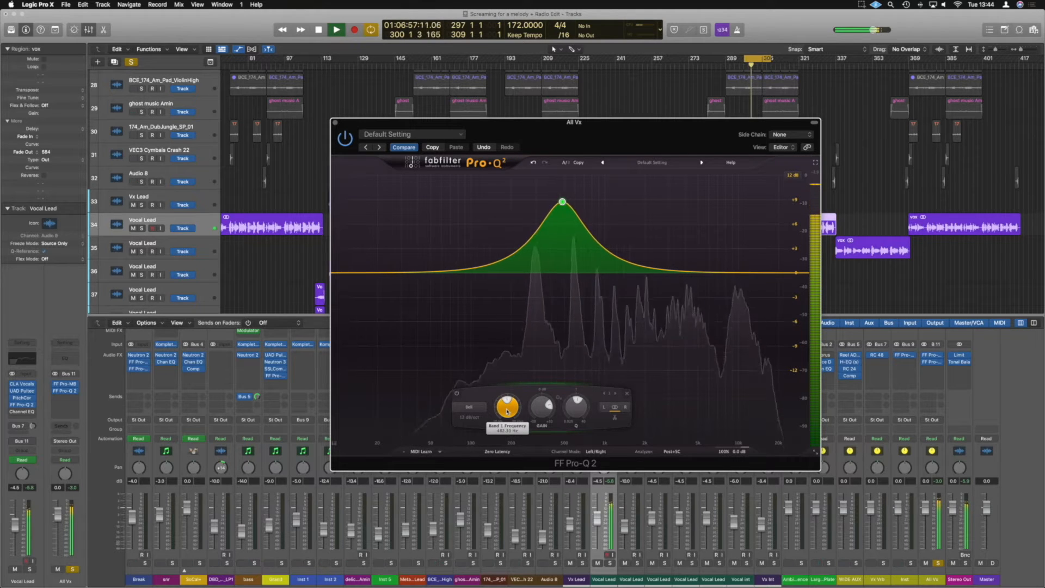
{"action": "scroll", "coordinate": [507, 412], "scroll_direction": "down", "scroll_amount": 20}
{"action": "scroll", "coordinate": [507, 412], "scroll_direction": "up", "scroll_amount": 20}
{"action": "scroll", "coordinate": [507, 412], "scroll_direction": "down", "scroll_amount": 20}
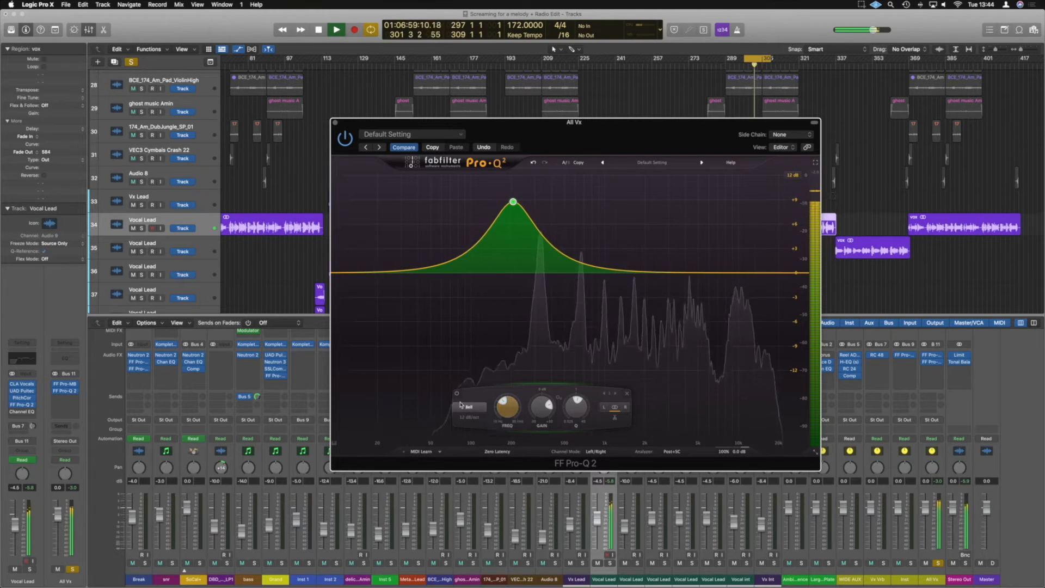
{"action": "key", "text": "space"}
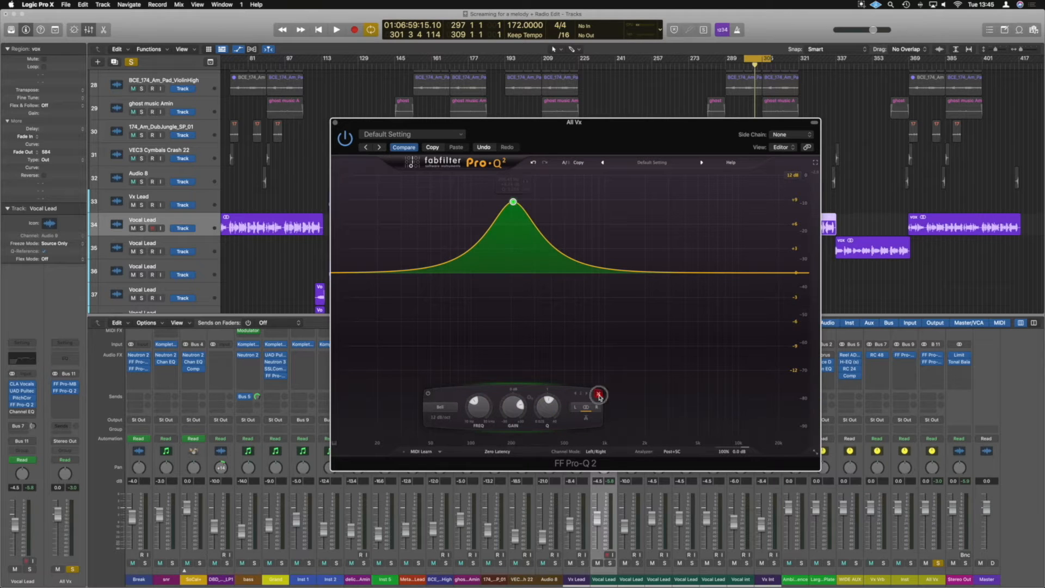
Delete the existing bell band and add a new bell at about 4.9 kHz.
{"action": "left_click", "coordinate": [598, 394]}
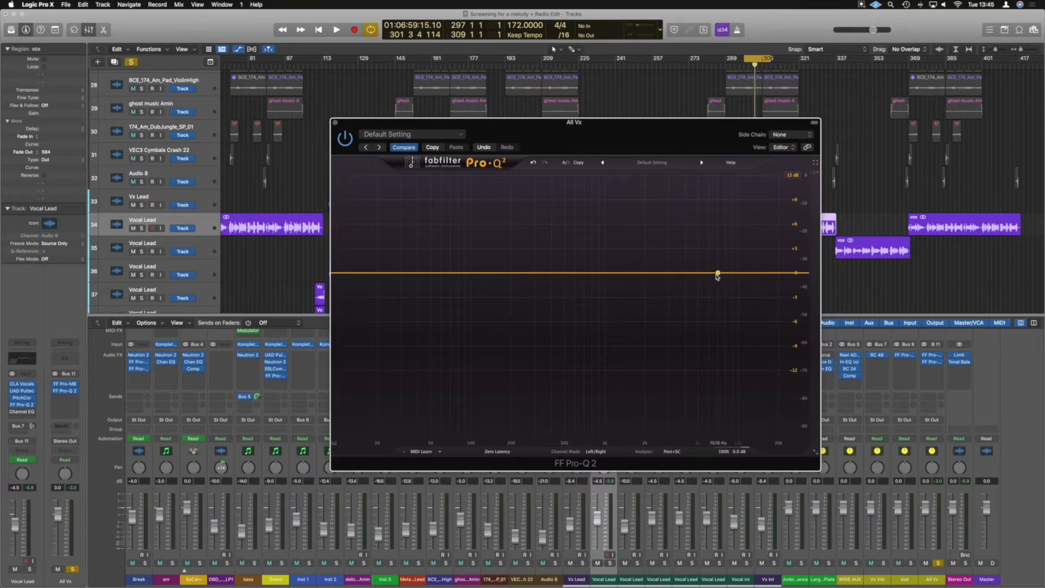
{"action": "left_click", "coordinate": [697, 273]}
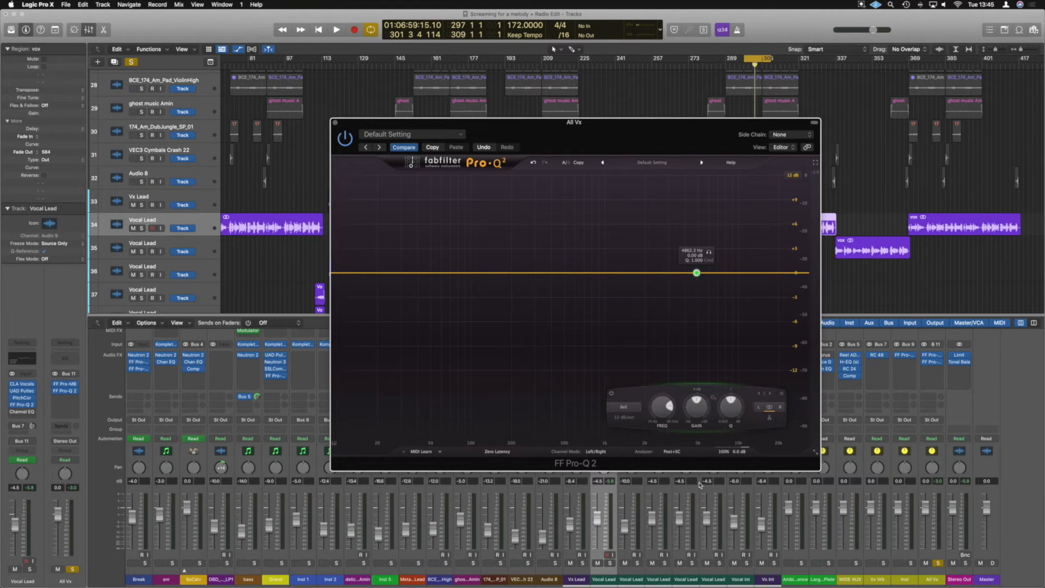
Turn the spectrum analyzer off, and boost the new bell by about 8.2 dB near 5069 Hz with a narrower Q.
{"action": "left_click", "coordinate": [671, 451]}
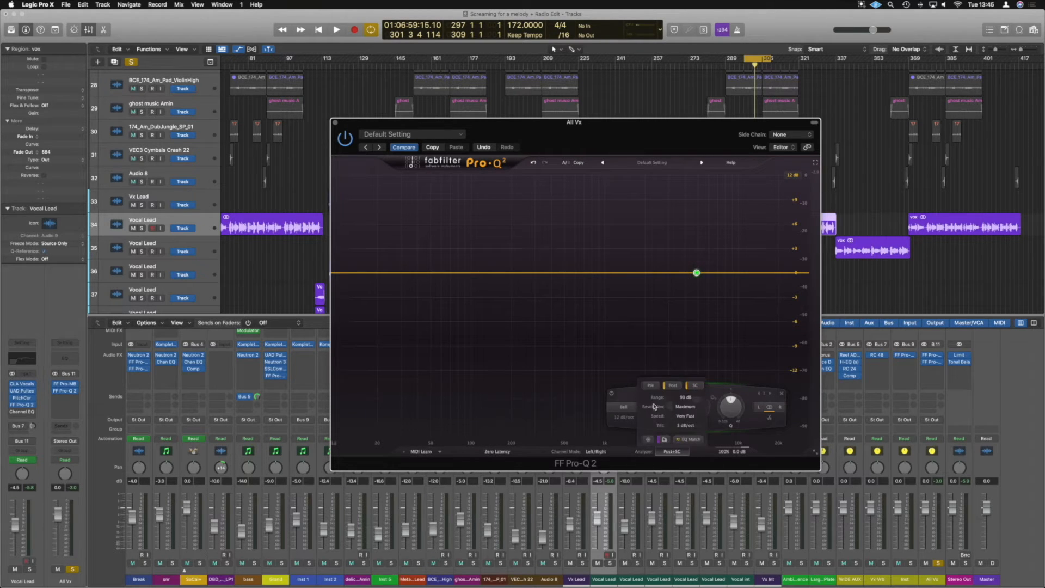
{"action": "left_click", "coordinate": [671, 385]}
{"action": "left_click_drag", "start_coordinate": [697, 273], "coordinate": [699, 206]}
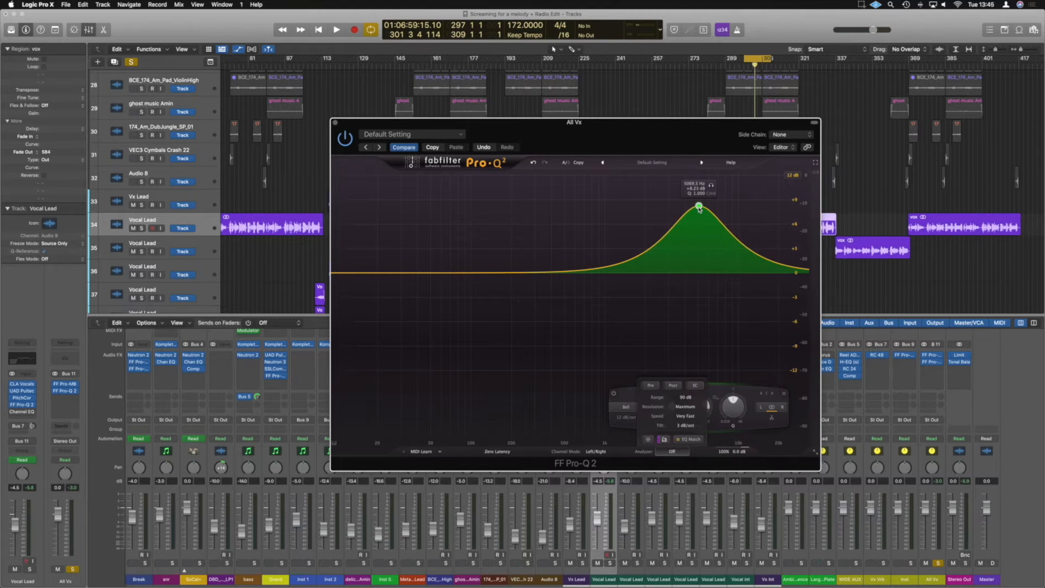
{"action": "left_click_drag", "start_coordinate": [733, 407], "coordinate": [735, 396]}
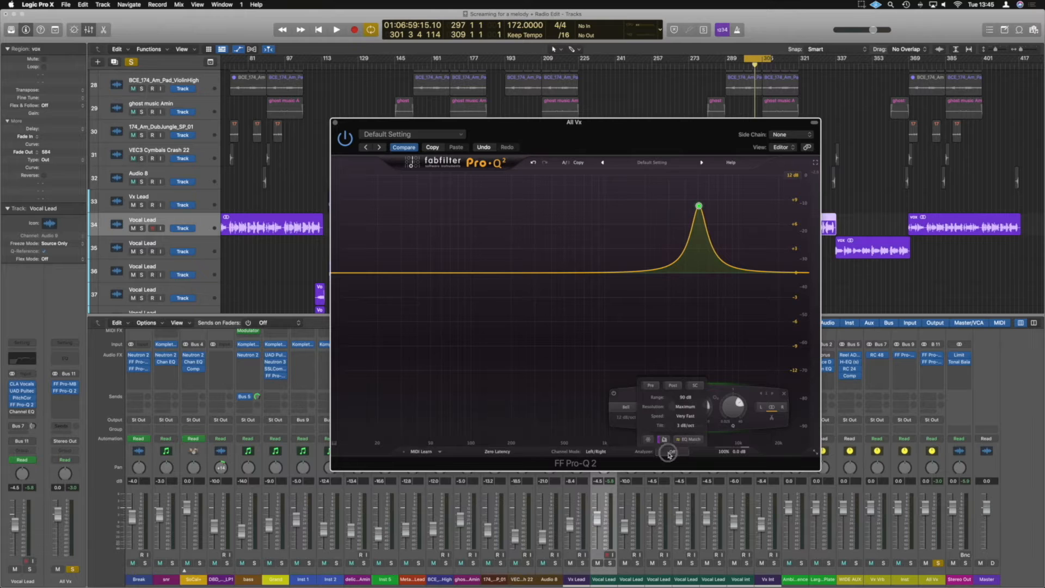
Play the vocal with the analyzer off, sweep the narrow bell between about 72 Hz and 6 kHz, and stop playback.
{"action": "key", "text": "space"}
{"action": "scroll", "coordinate": [670, 412], "scroll_direction": "down", "scroll_amount": 20}
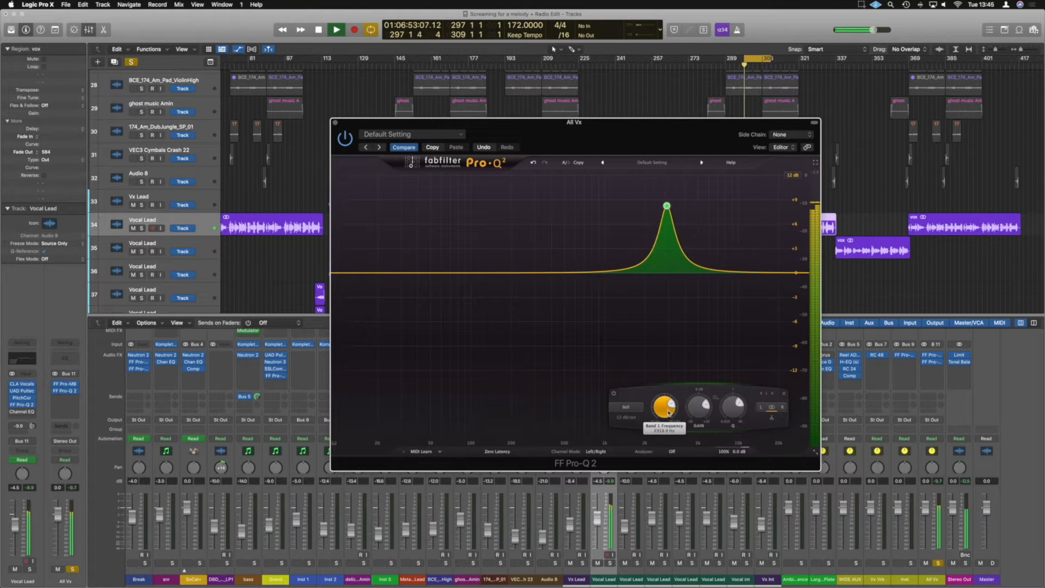
{"action": "scroll", "coordinate": [669, 412], "scroll_direction": "down", "scroll_amount": 5}
{"action": "scroll", "coordinate": [669, 412], "scroll_direction": "up", "scroll_amount": 20}
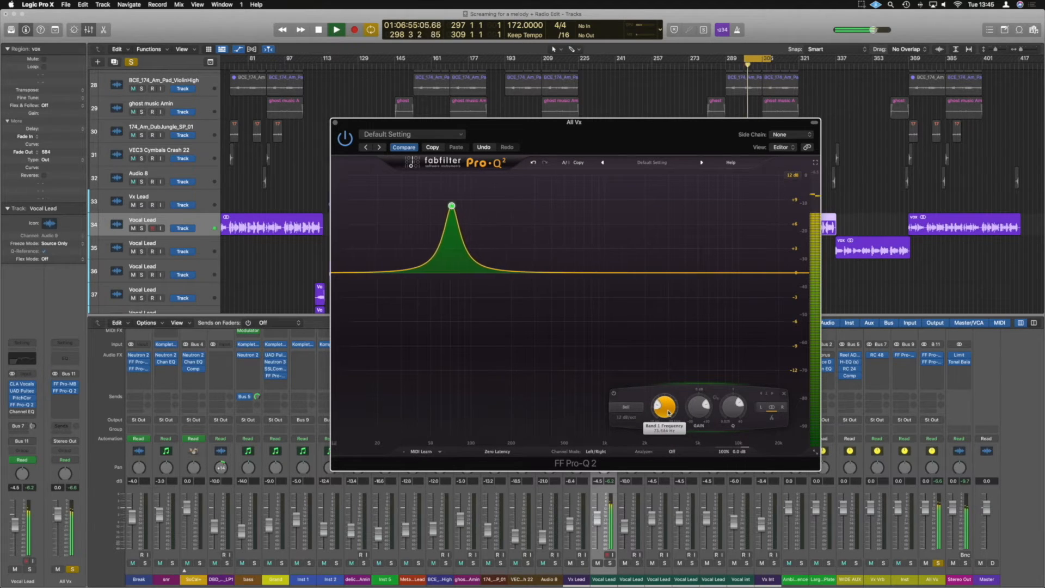
{"action": "scroll", "coordinate": [669, 412], "scroll_direction": "down", "scroll_amount": 20}
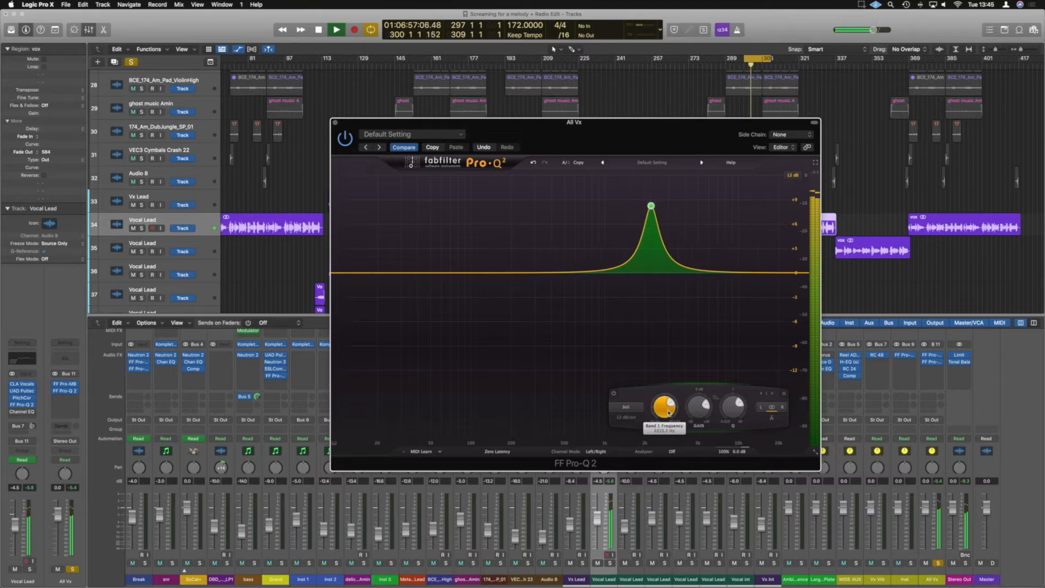
{"action": "scroll", "coordinate": [669, 412], "scroll_direction": "up", "scroll_amount": 20}
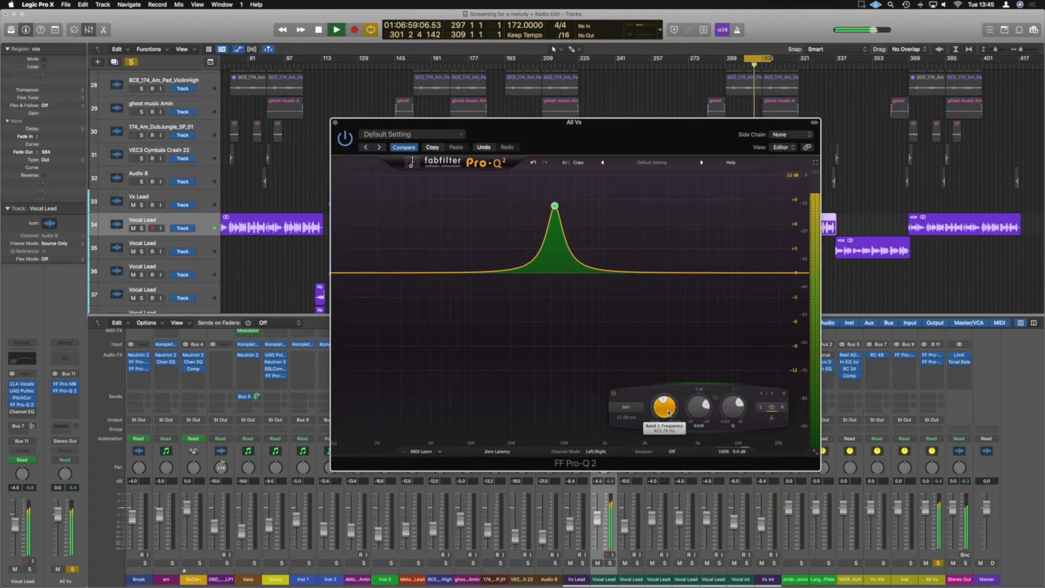
{"action": "scroll", "coordinate": [669, 412], "scroll_direction": "down", "scroll_amount": 7}
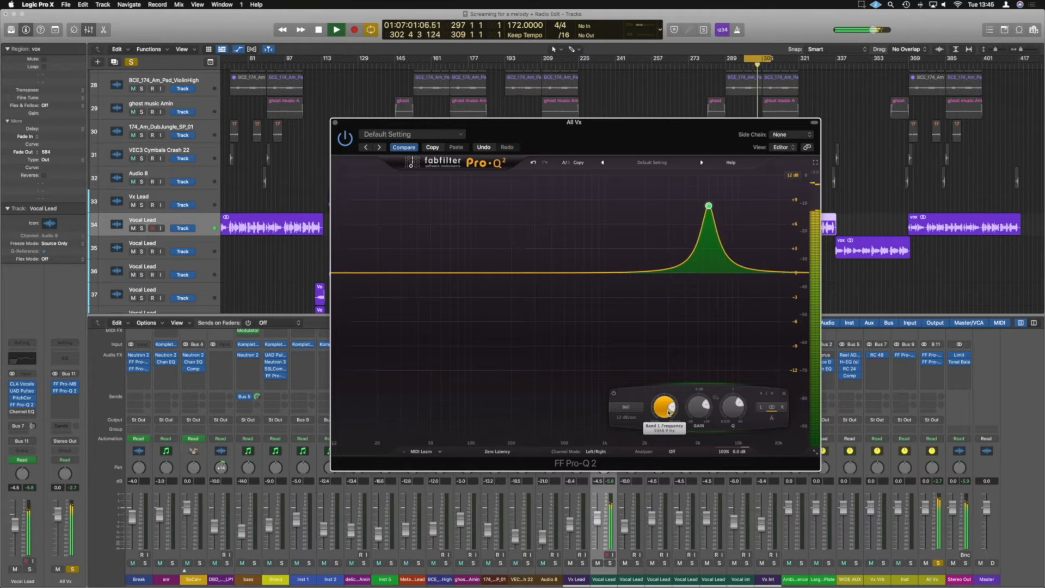
{"action": "key", "text": "space"}
Widen the bell's Q, sweep it into the lows and back up while the vocal plays, and settle it at about 1563 Hz.
{"action": "scroll", "coordinate": [733, 406], "scroll_direction": "down", "scroll_amount": 10}
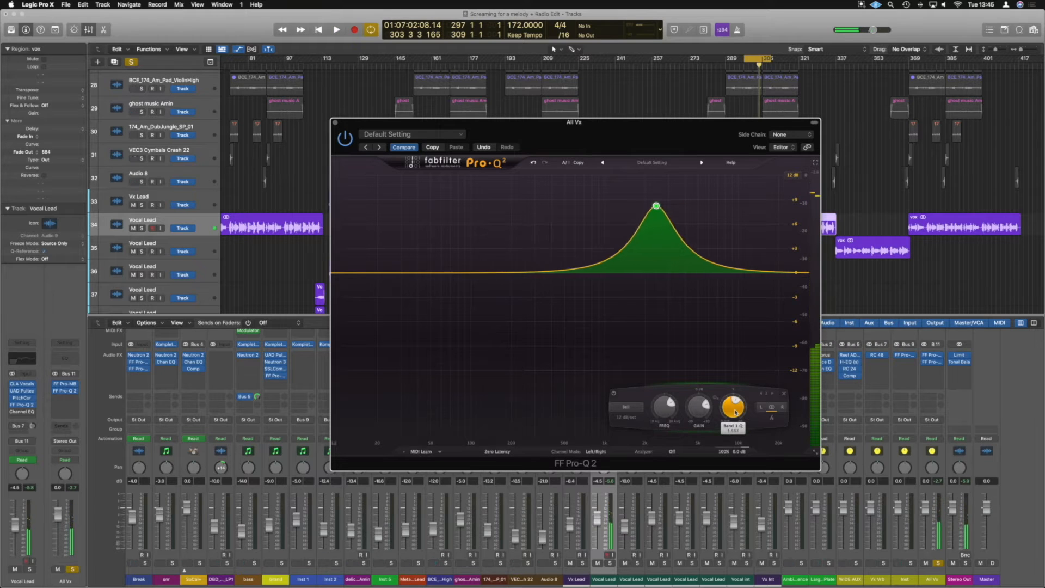
{"action": "scroll", "coordinate": [667, 409], "scroll_direction": "up", "scroll_amount": 1}
{"action": "key", "text": "space"}
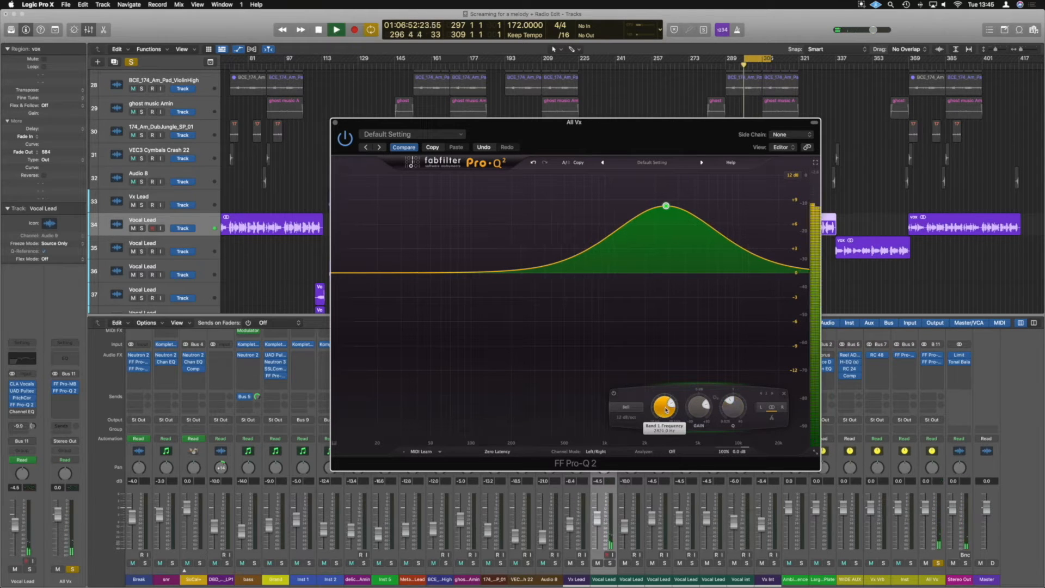
{"action": "scroll", "coordinate": [666, 409], "scroll_direction": "up", "scroll_amount": 1}
{"action": "scroll", "coordinate": [667, 409], "scroll_direction": "down", "scroll_amount": 3}
{"action": "scroll", "coordinate": [667, 409], "scroll_direction": "down", "scroll_amount": 9}
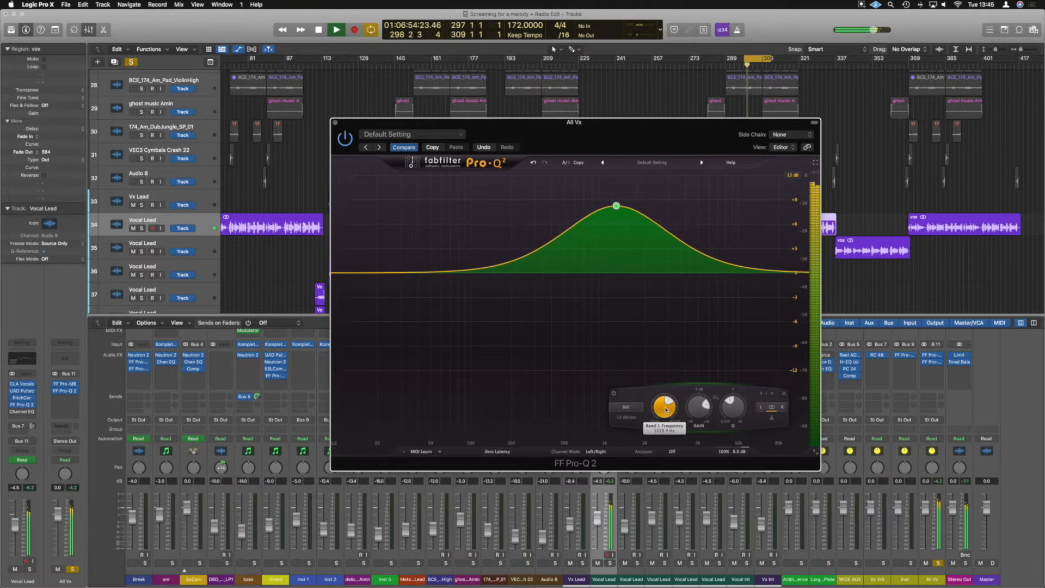
{"action": "scroll", "coordinate": [667, 409], "scroll_direction": "down", "scroll_amount": 6}
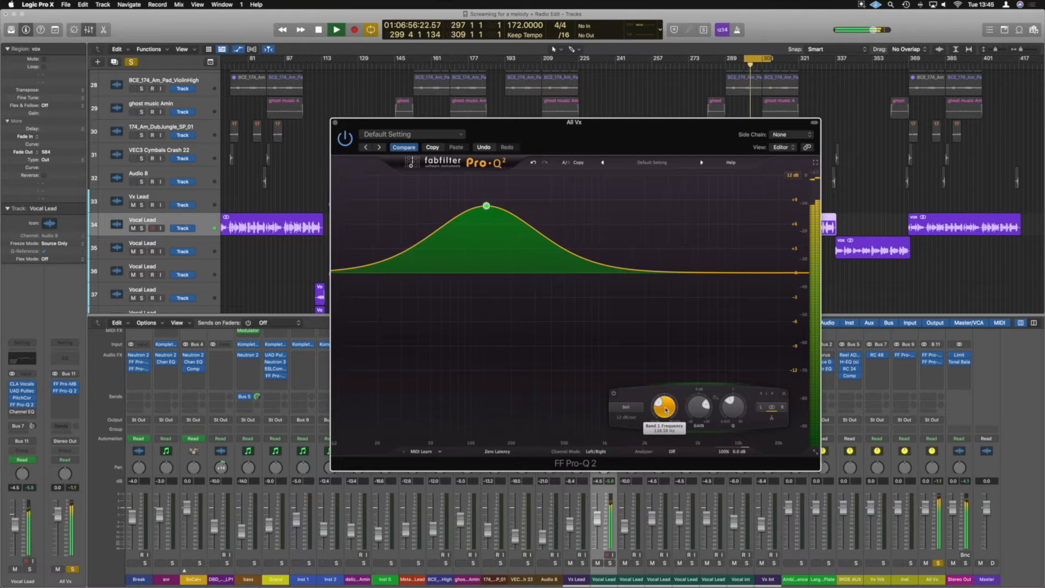
{"action": "scroll", "coordinate": [667, 409], "scroll_direction": "up", "scroll_amount": 13}
{"action": "scroll", "coordinate": [667, 409], "scroll_direction": "up", "scroll_amount": 3}
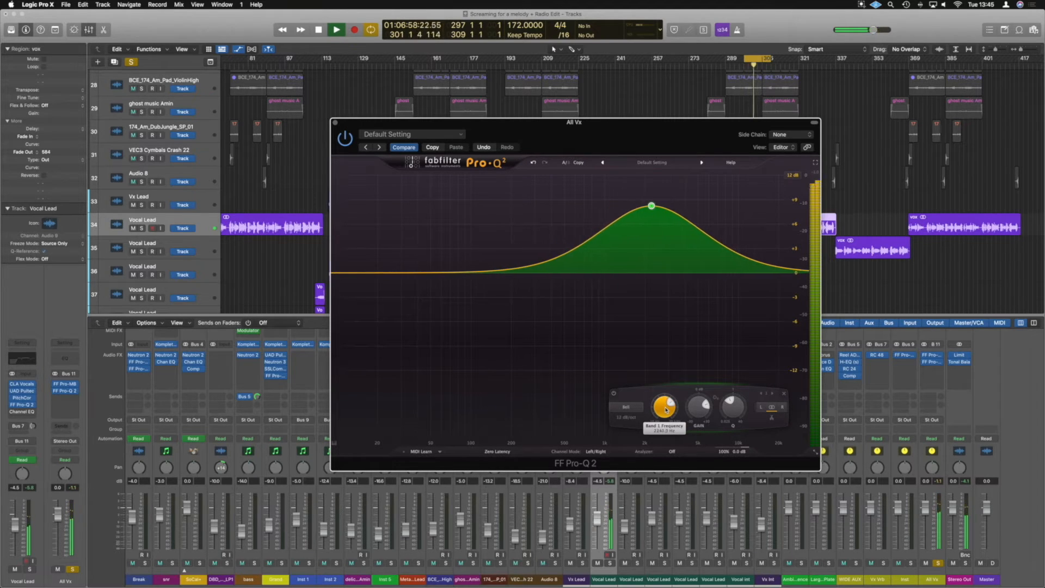
{"action": "scroll", "coordinate": [666, 410], "scroll_direction": "down", "scroll_amount": 2}
{"action": "key", "text": "space"}
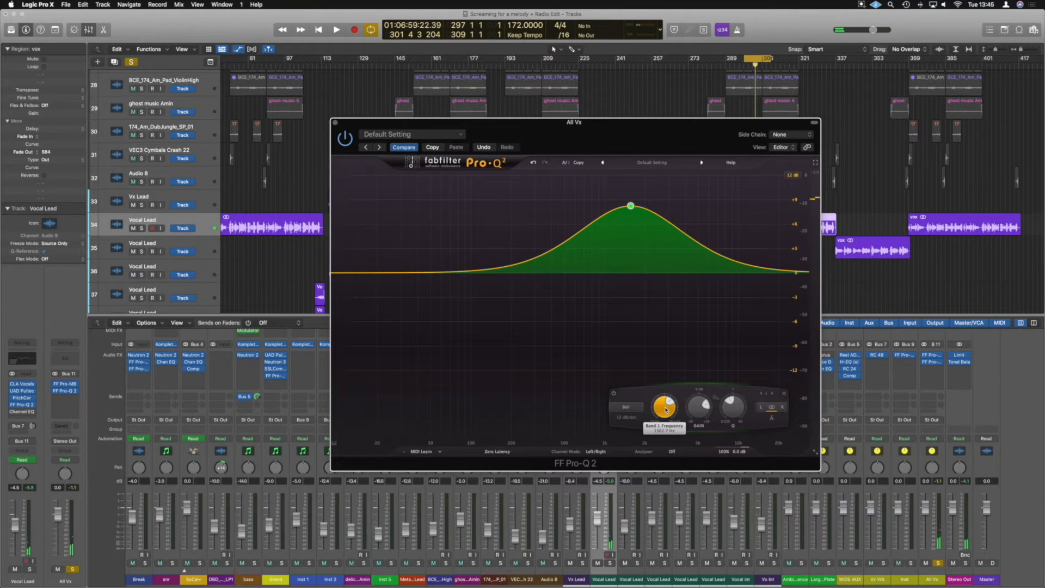
Play the vocal and reduce the wide 1563 Hz bell's boost to about 1.8 dB.
{"action": "key", "text": "space"}
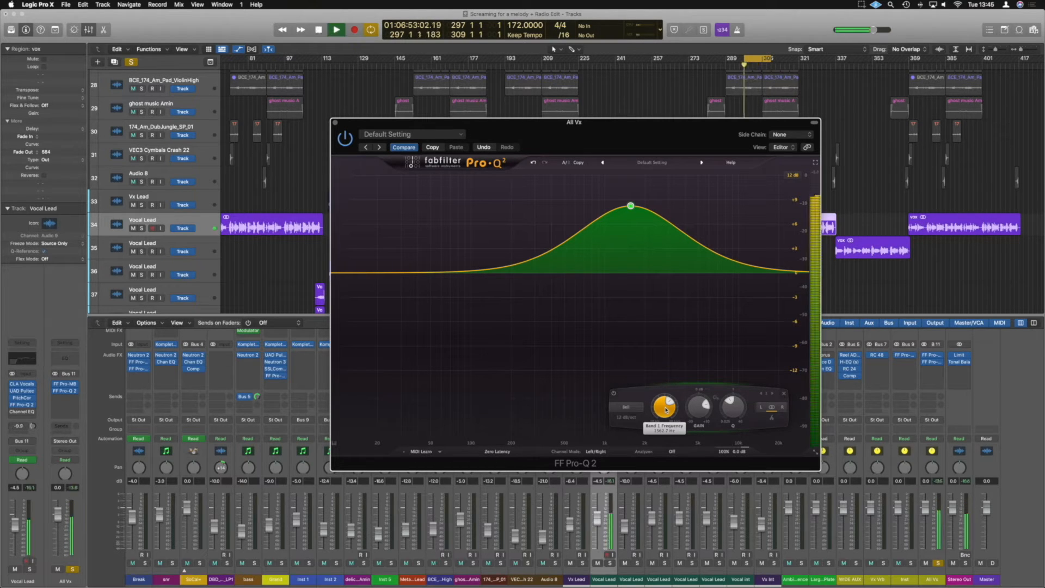
{"action": "scroll", "coordinate": [697, 411], "scroll_direction": "down", "scroll_amount": 5}
{"action": "scroll", "coordinate": [697, 411], "scroll_direction": "down", "scroll_amount": 5}
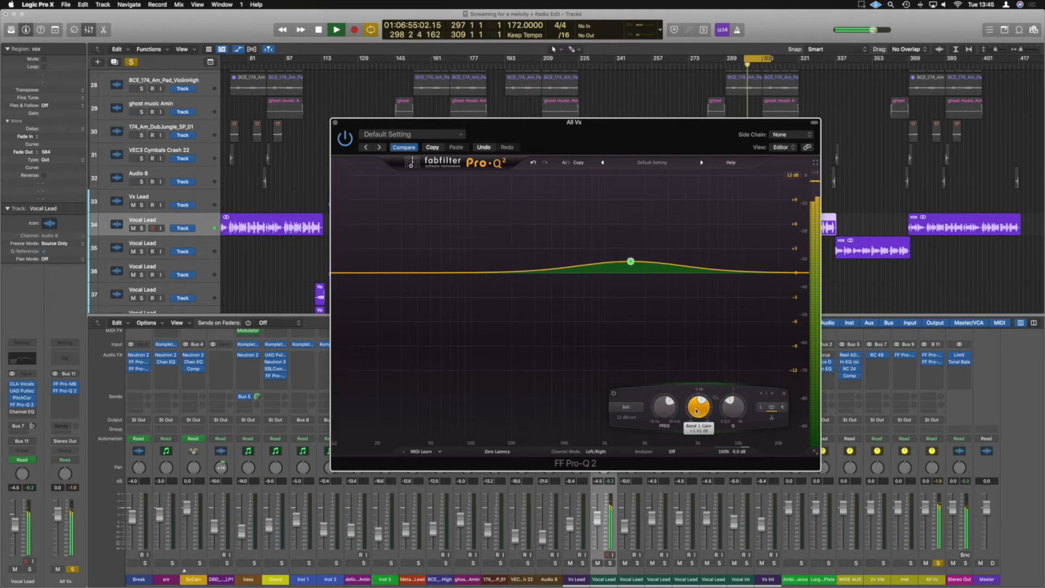
{"action": "scroll", "coordinate": [697, 411], "scroll_direction": "up", "scroll_amount": 1}
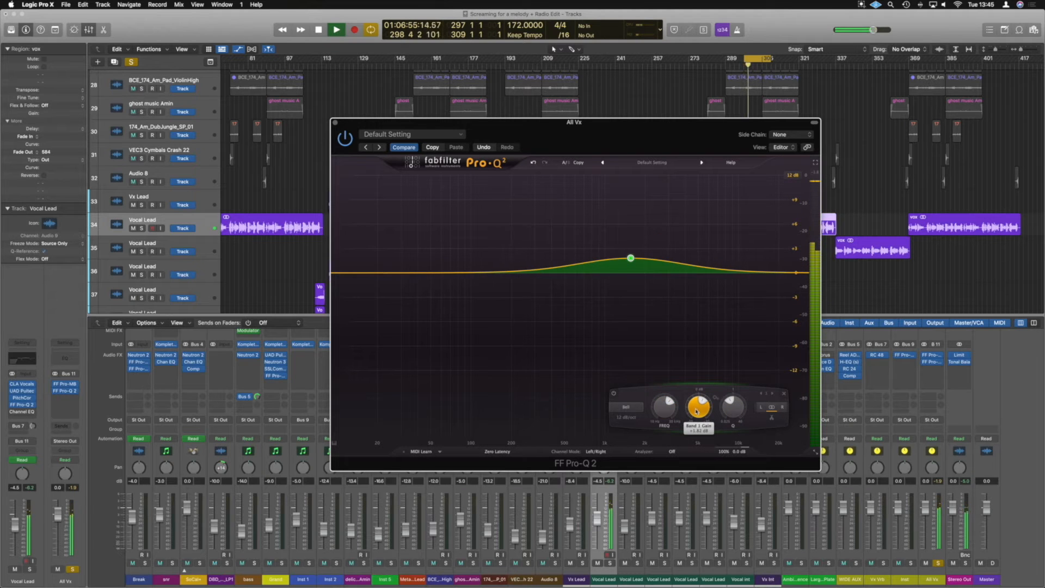
Add a low cut to the vocal bus EQ, raise it to about 81 Hz while playing, and give it a gentler slope.
{"action": "left_click", "coordinate": [347, 272]}
{"action": "scroll", "coordinate": [399, 416], "scroll_direction": "up", "scroll_amount": 10}
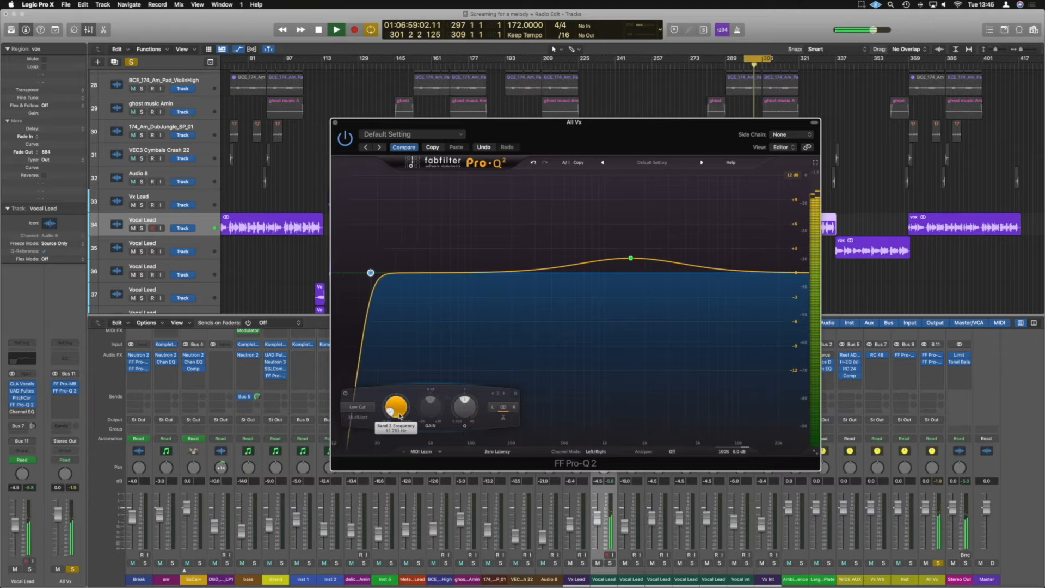
{"action": "scroll", "coordinate": [399, 416], "scroll_direction": "down", "scroll_amount": 5}
{"action": "scroll", "coordinate": [399, 415], "scroll_direction": "up", "scroll_amount": 3}
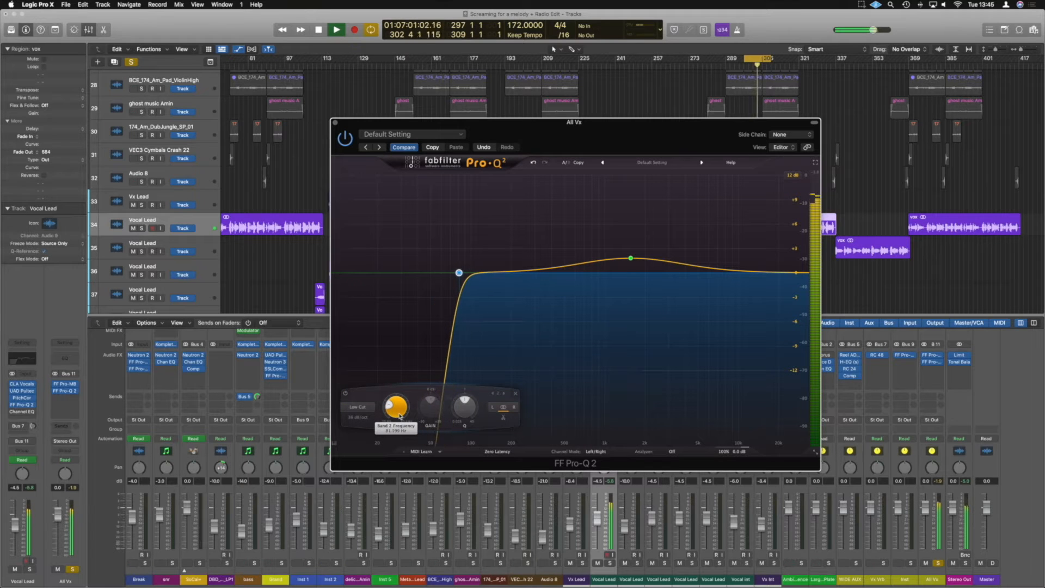
{"action": "scroll", "coordinate": [361, 419], "scroll_direction": "down", "scroll_amount": 3}
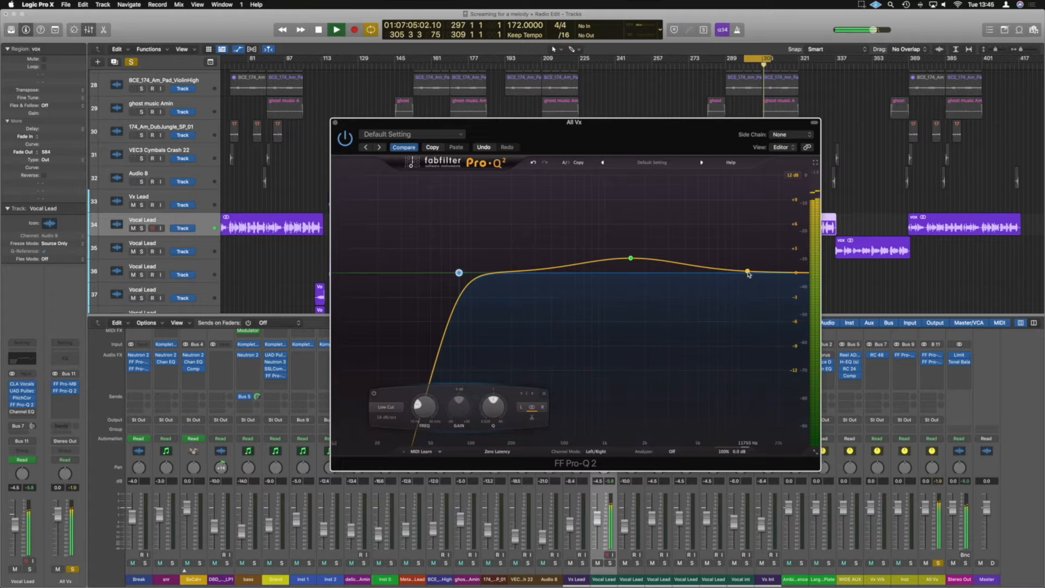
Add a high band near 11.4 kHz boosted by about 6 dB, audition wide Q settings, and narrow it to a bell.
{"action": "left_click_drag", "start_coordinate": [748, 274], "coordinate": [746, 249]}
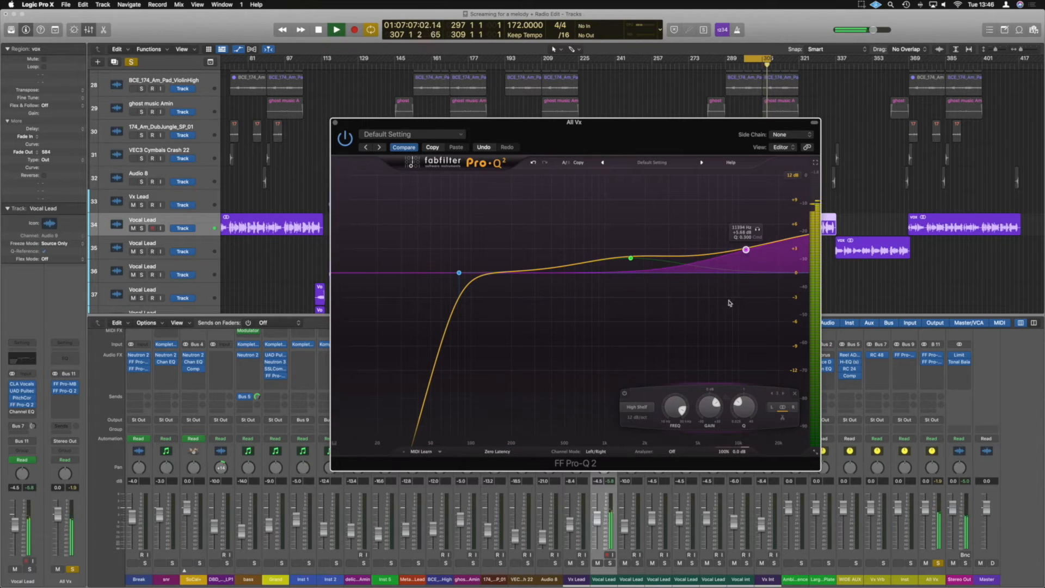
{"action": "scroll", "coordinate": [641, 407], "scroll_direction": "up", "scroll_amount": 3}
{"action": "scroll", "coordinate": [641, 407], "scroll_direction": "down", "scroll_amount": 6}
{"action": "scroll", "coordinate": [742, 229], "scroll_direction": "down", "scroll_amount": 3}
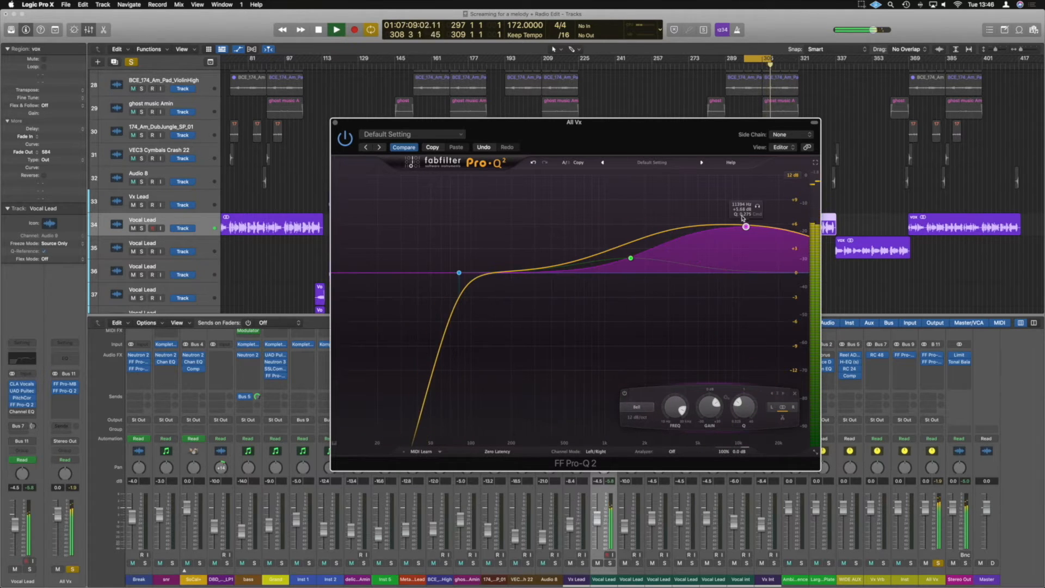
{"action": "scroll", "coordinate": [743, 229], "scroll_direction": "up", "scroll_amount": 10}
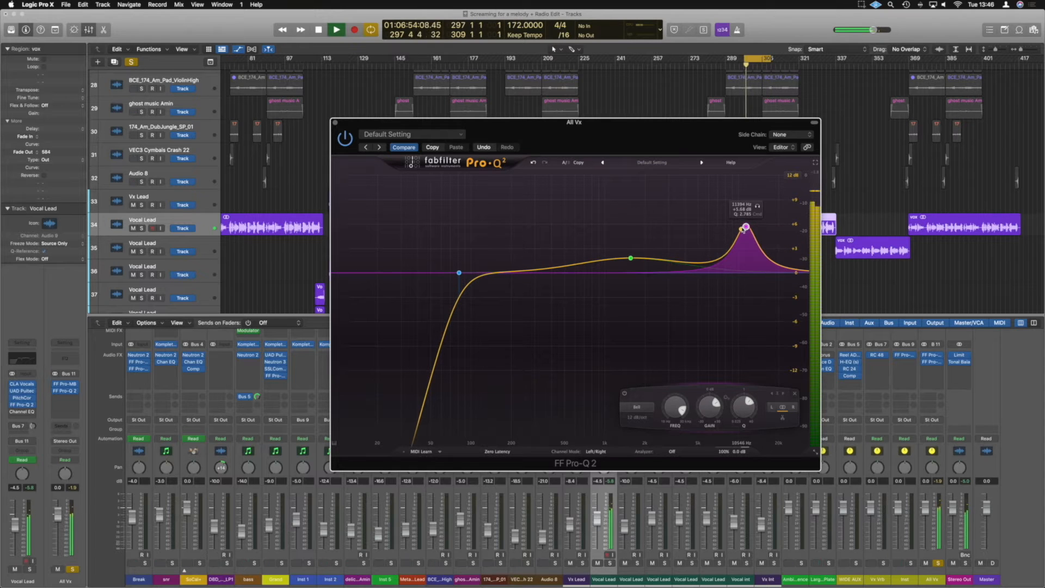
Sweep the narrow high bell down to about 6242 Hz and turn it into a tighter cut of about 4.4 dB.
{"action": "left_click_drag", "start_coordinate": [746, 227], "coordinate": [731, 201]}
{"action": "left_click_drag", "start_coordinate": [724, 202], "coordinate": [715, 202]}
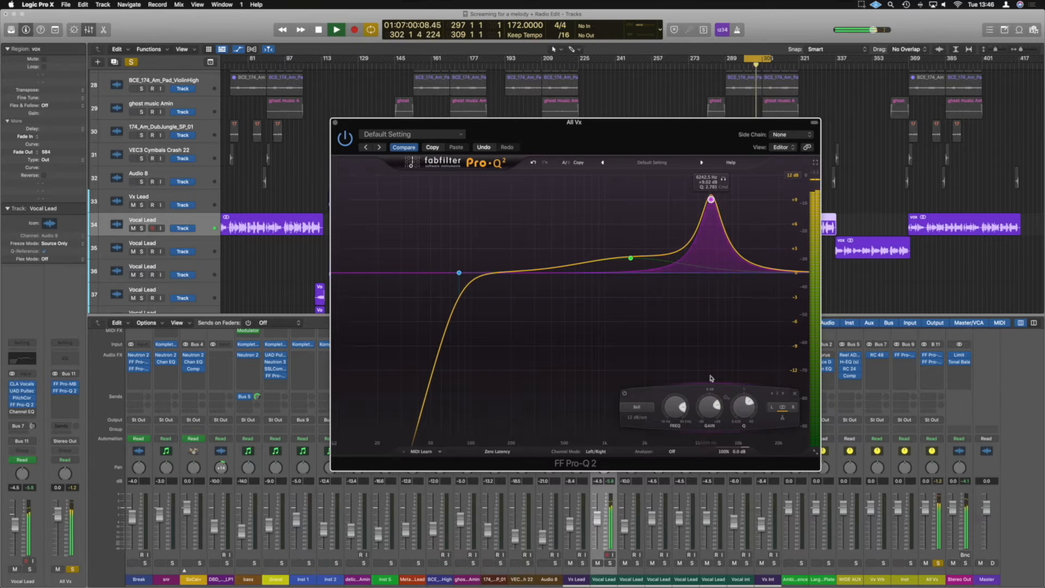
{"action": "mouse_move", "coordinate": [709, 407]}
{"action": "left_mouse_down"}
{"action": "mouse_move", "coordinate": [746, 410]}
{"action": "mouse_move", "coordinate": [711, 412]}
{"action": "left_mouse_up"}
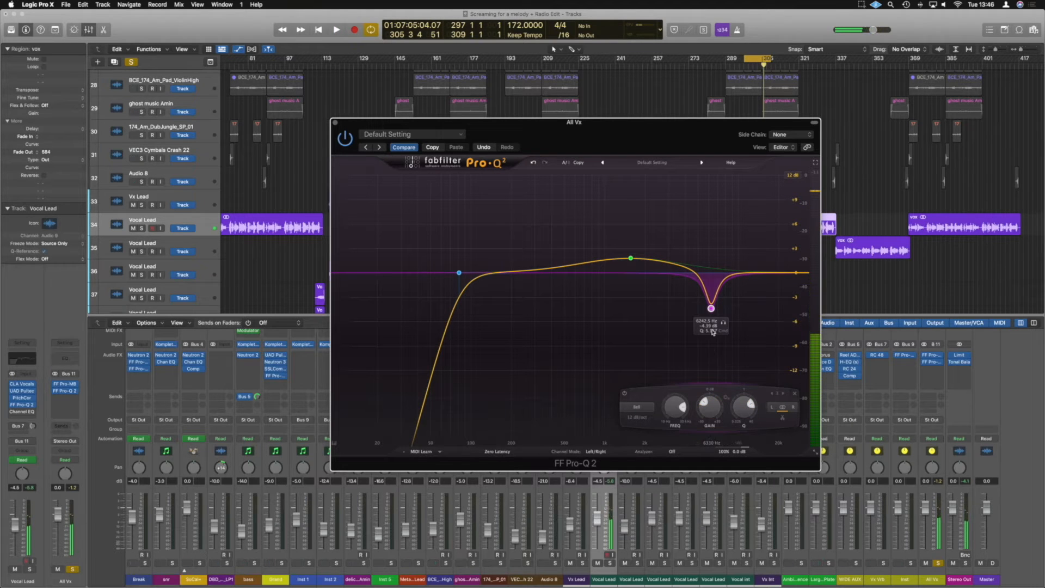
Play the vocal and compare it with the EQ bypassed and re-enabled.
{"action": "key", "text": "space"}
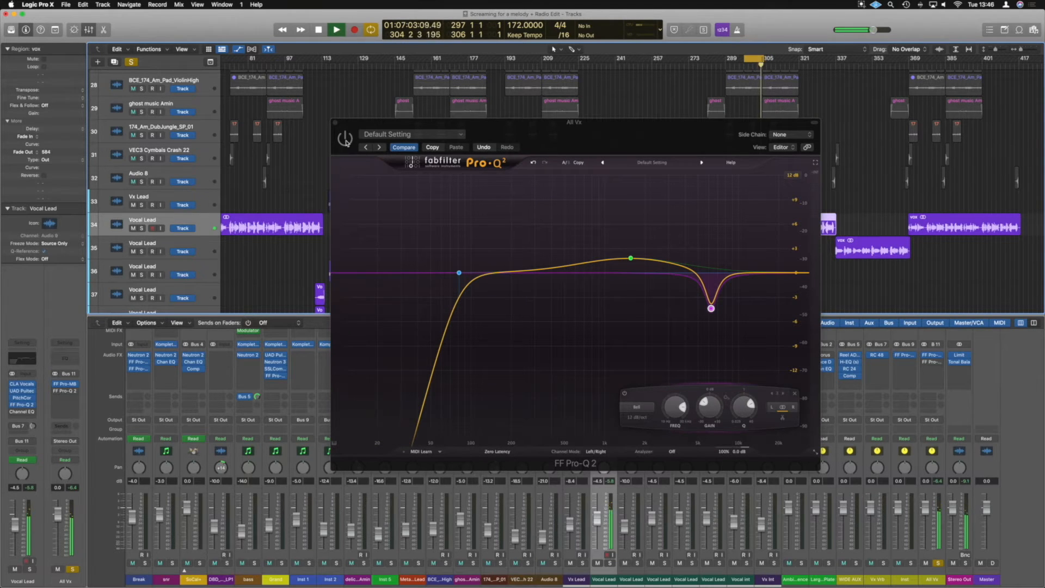
{"action": "left_click", "coordinate": [345, 139]}
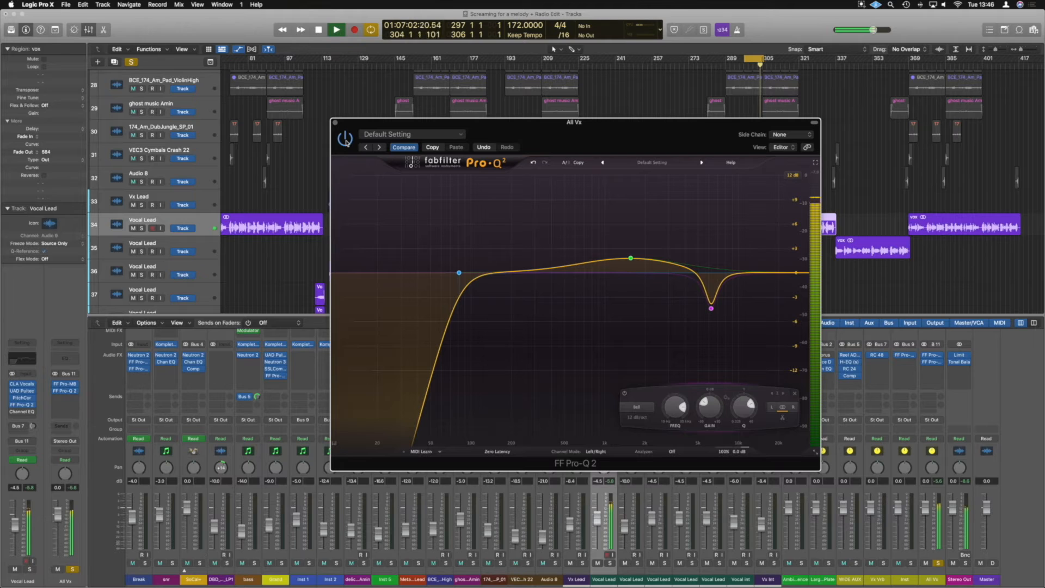
{"action": "key", "text": "space"}
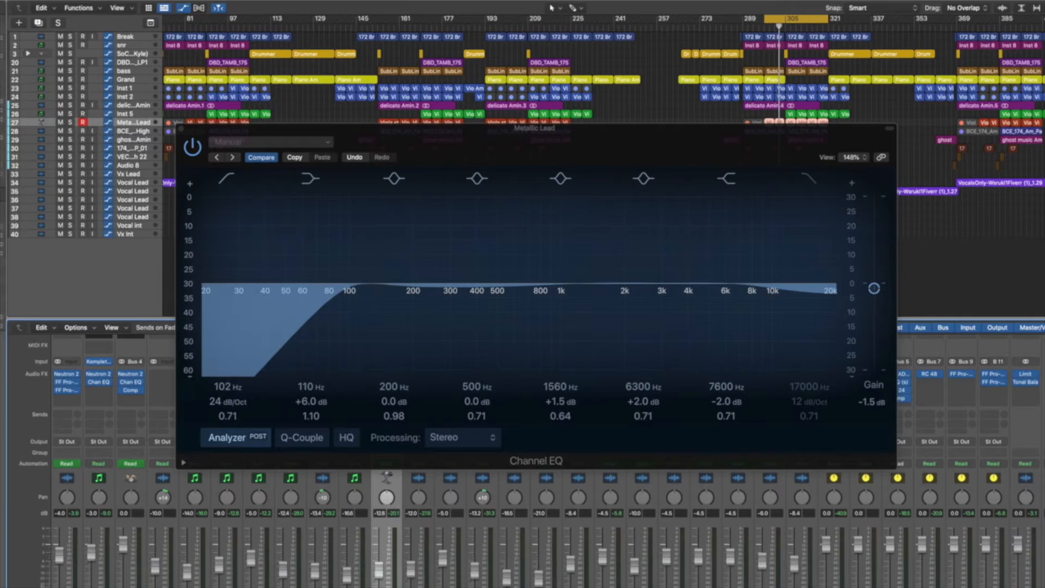
Turn off the 102 Hz low cut and 110 Hz low shelf on the Metallic Lead's Channel EQ, and play the part.
{"action": "key", "text": "space"}
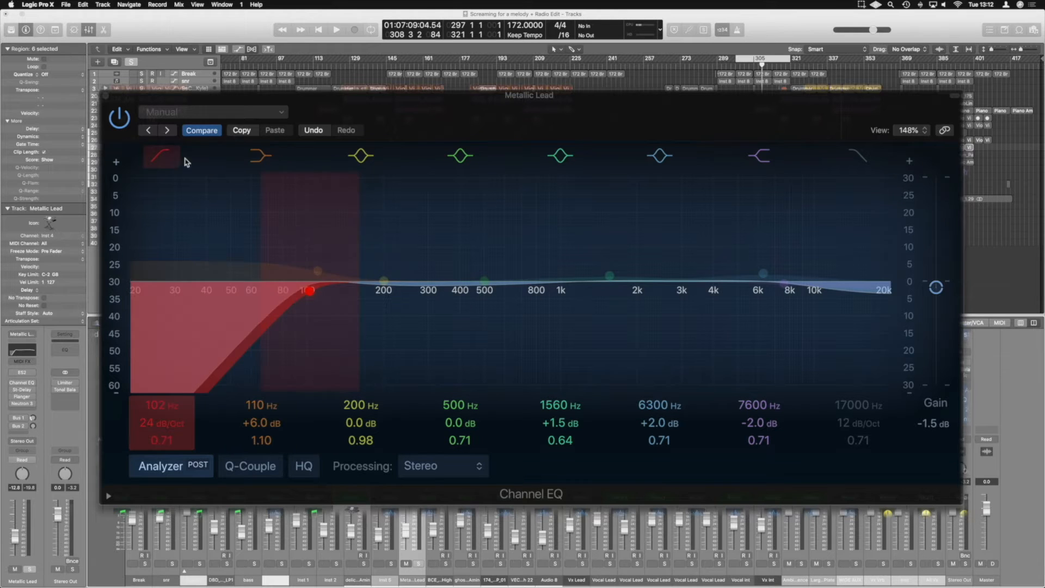
{"action": "left_click", "coordinate": [167, 157]}
{"action": "left_click", "coordinate": [250, 159]}
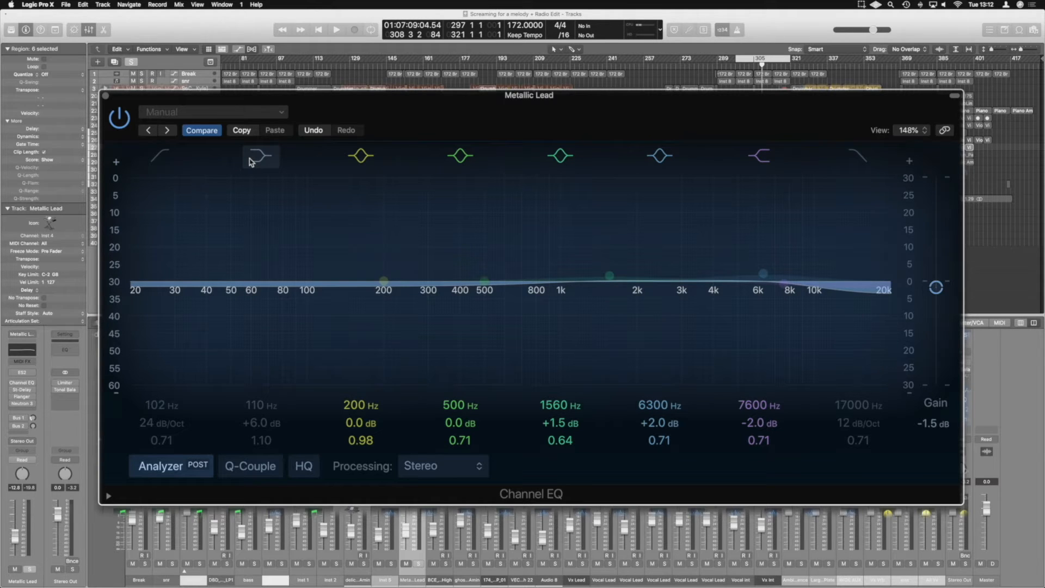
{"action": "key", "text": "space"}
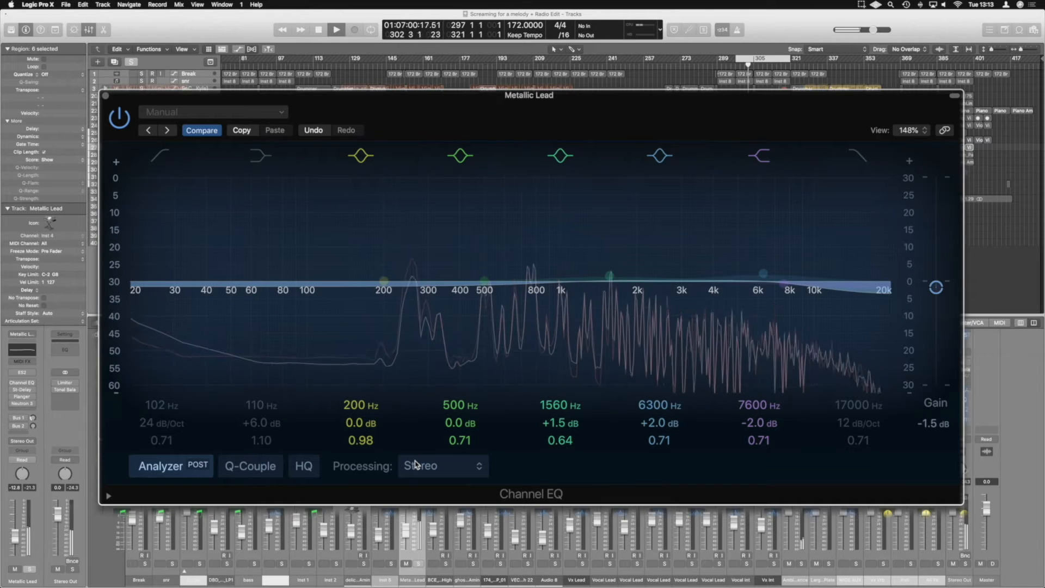
{"action": "key", "text": "space"}
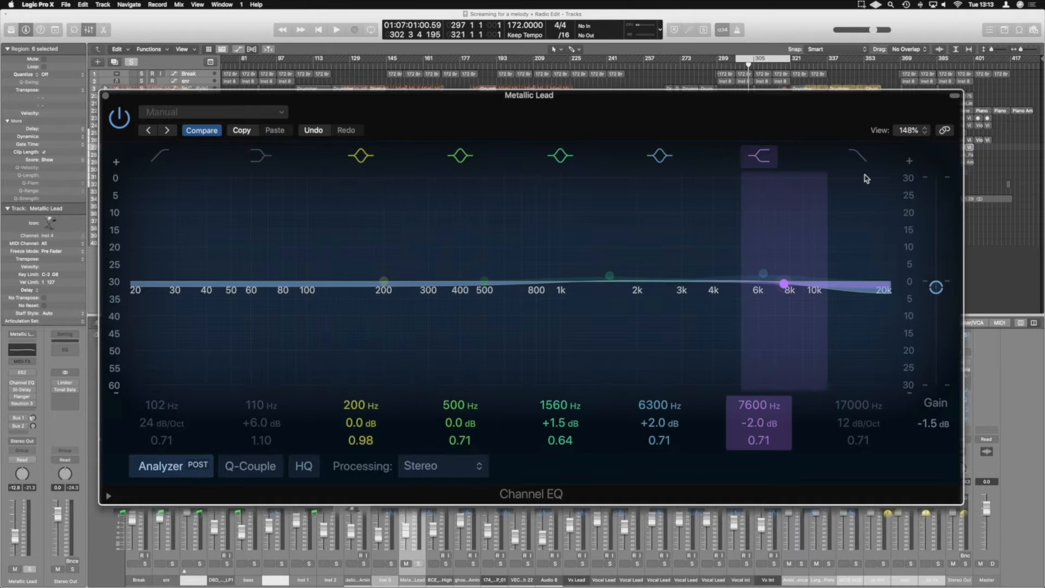
Enable the high cut, bring it down to 89.5 Hz at 48 dB/Oct, play only the ultra-low content, and disable it.
{"action": "left_click", "coordinate": [858, 156]}
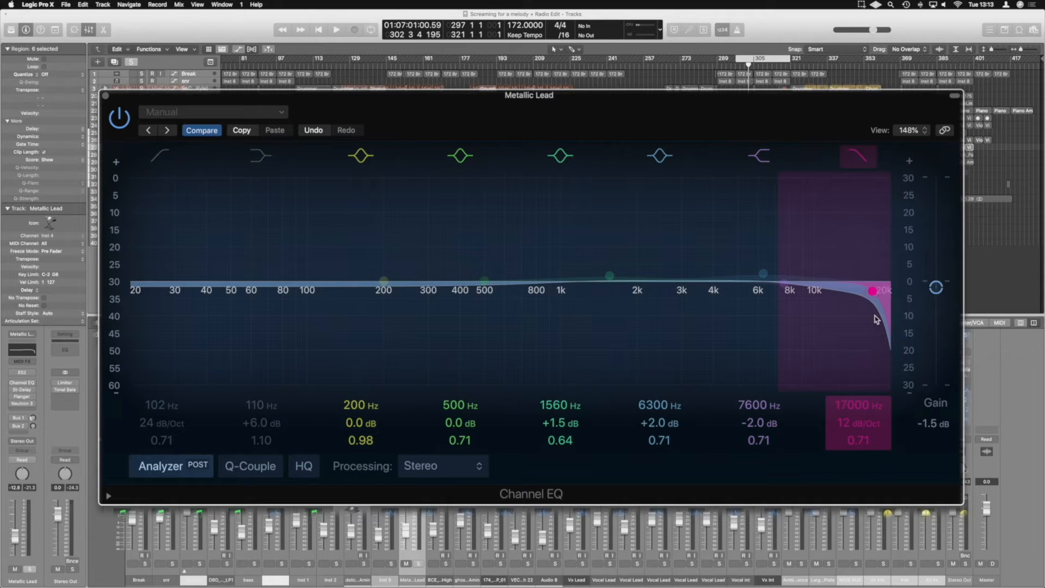
{"action": "left_click_drag", "start_coordinate": [872, 295], "coordinate": [294, 292]}
{"action": "key", "text": "space"}
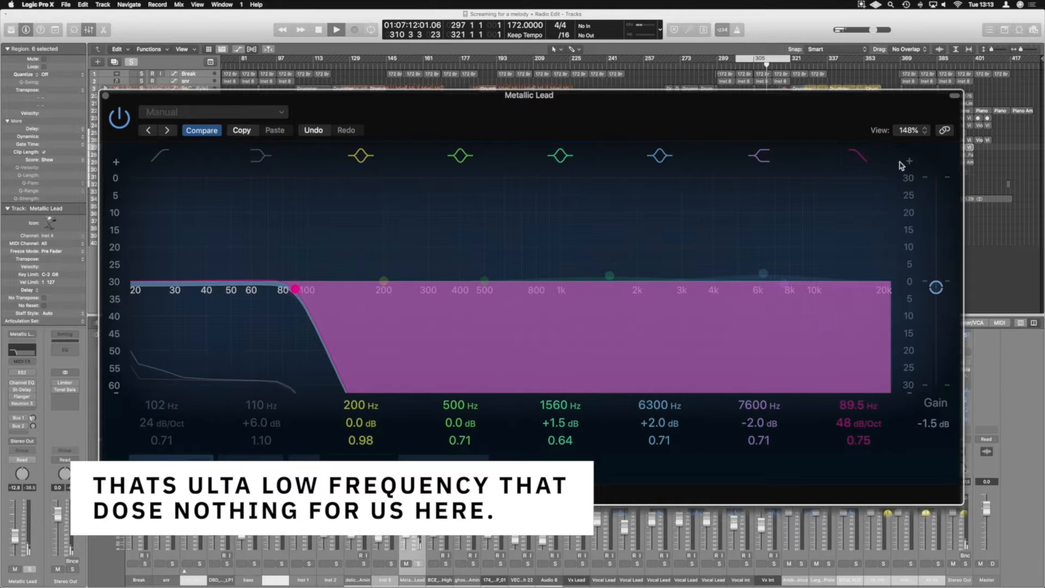
{"action": "left_click", "coordinate": [860, 158]}
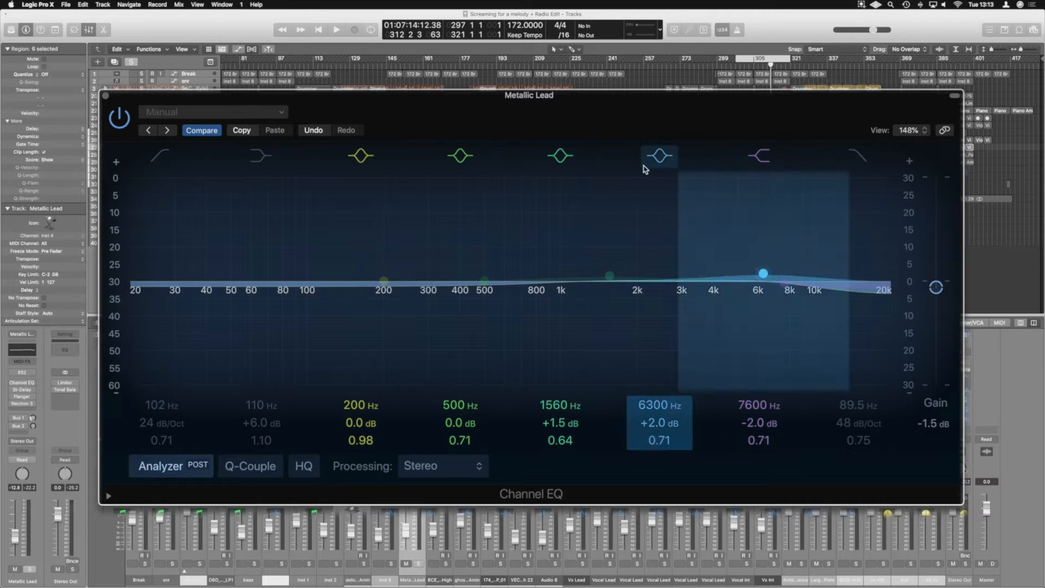
Re-enable the 102 Hz low cut on the Metallic Lead and play the part through it.
{"action": "left_click", "coordinate": [166, 159]}
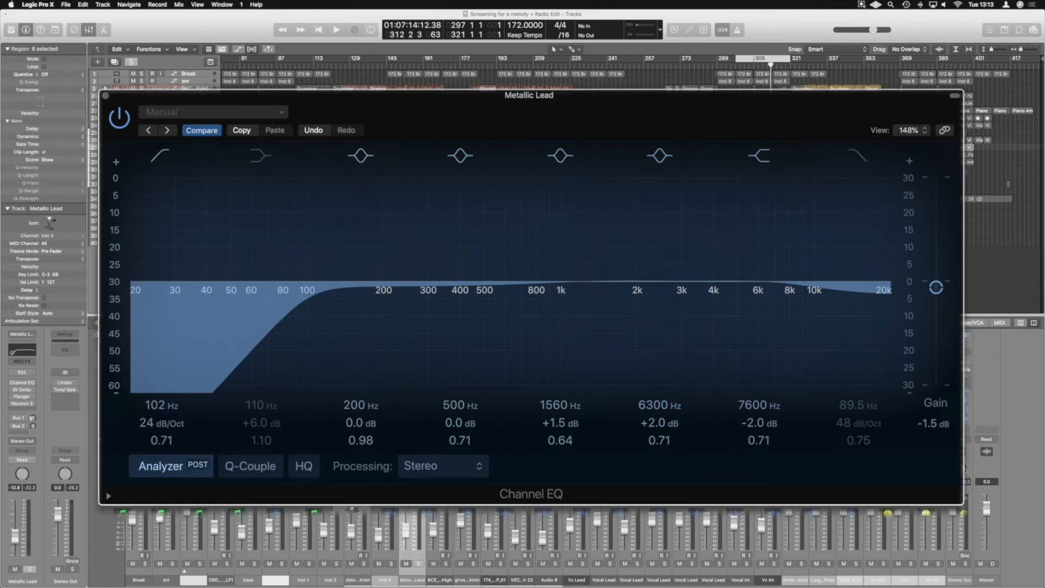
{"action": "key", "text": "space"}
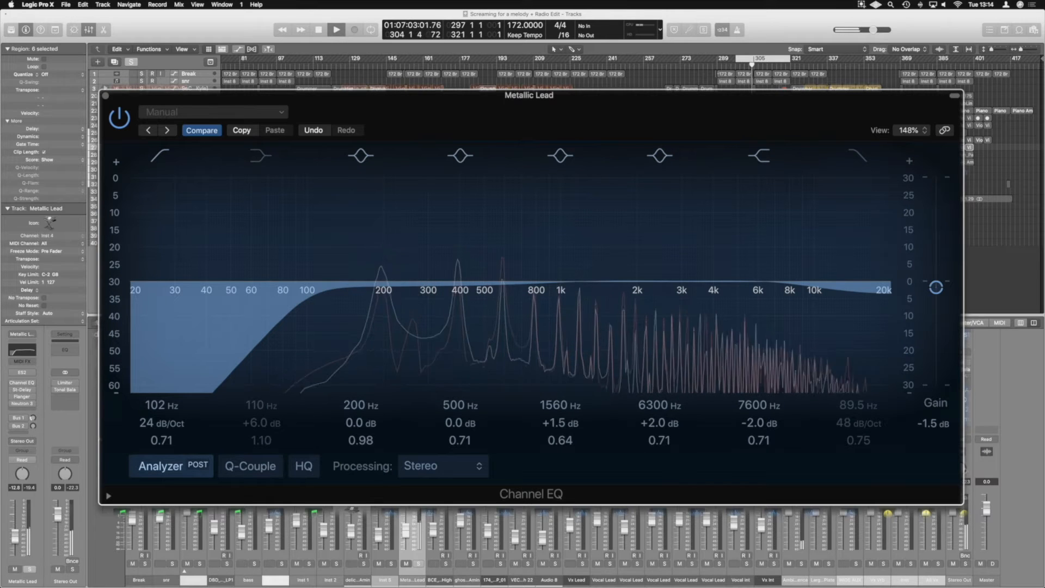
{"action": "key", "text": "space"}
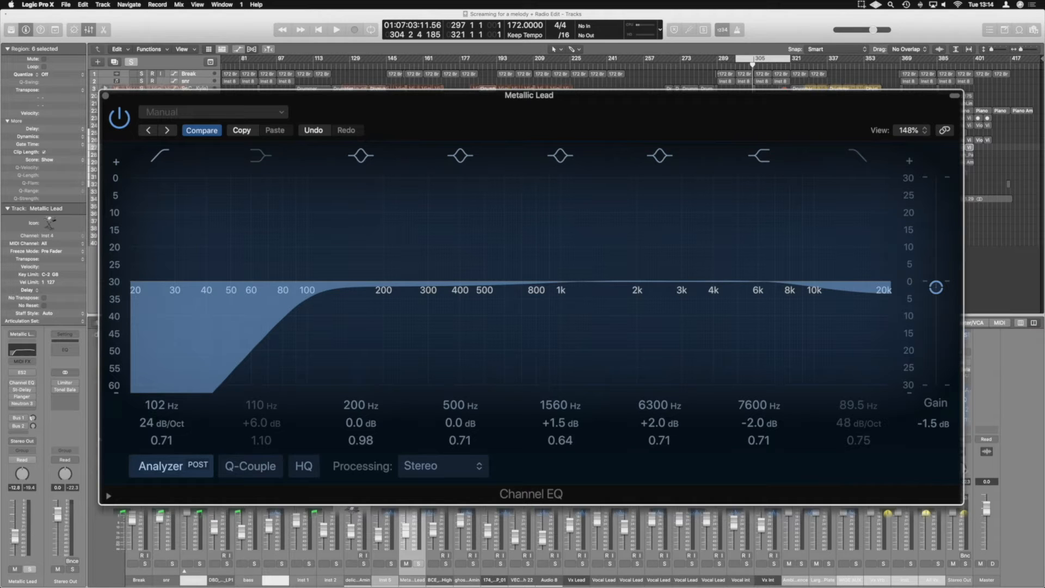
Compare the 89.5 Hz high cut with the 102 Hz low cut by toggling the bands, and toggle the Channel EQ's bypass.
{"action": "left_click", "coordinate": [866, 160]}
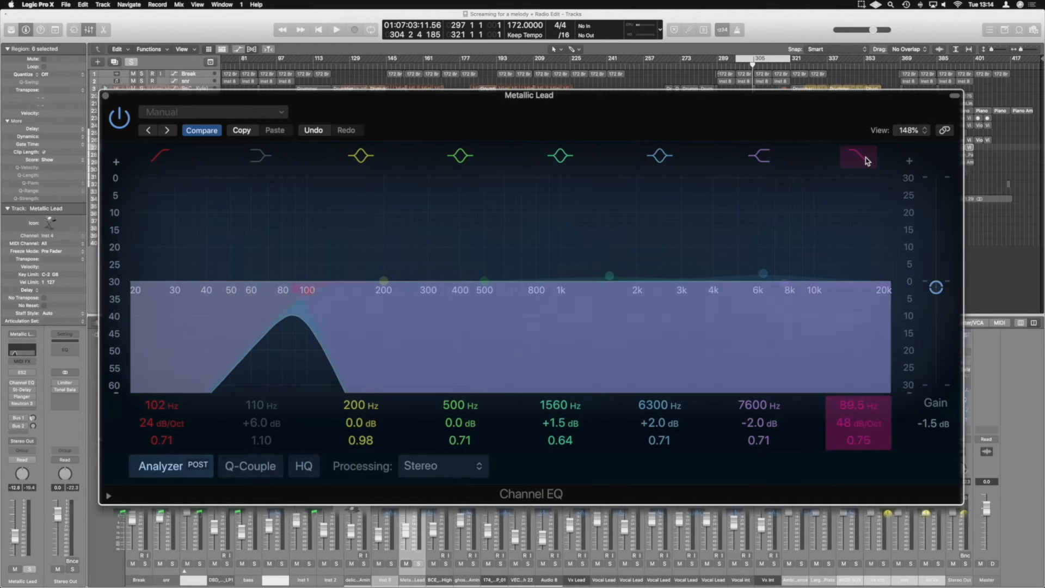
{"action": "left_click", "coordinate": [168, 159]}
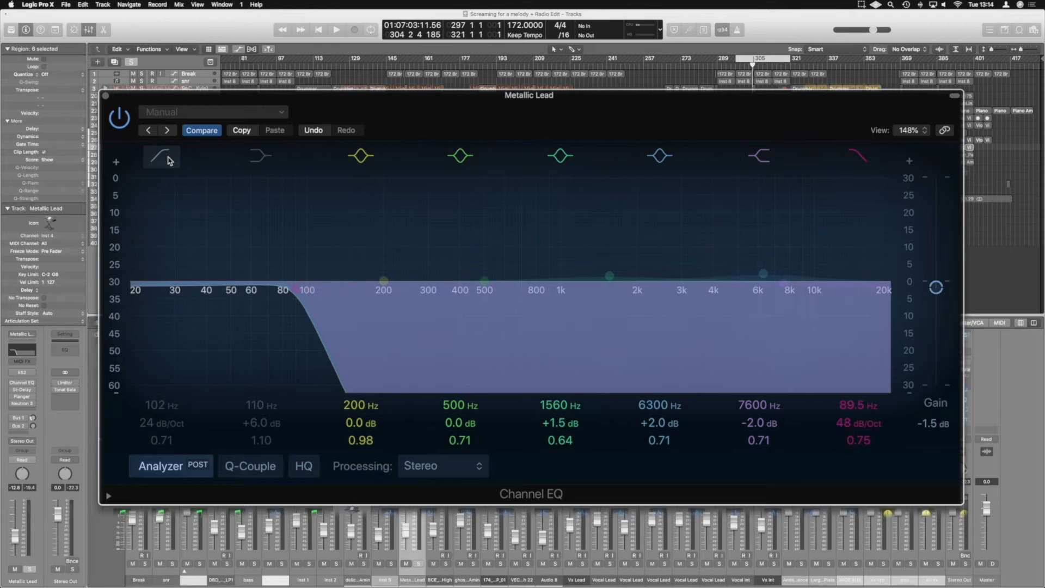
{"action": "left_click", "coordinate": [170, 161]}
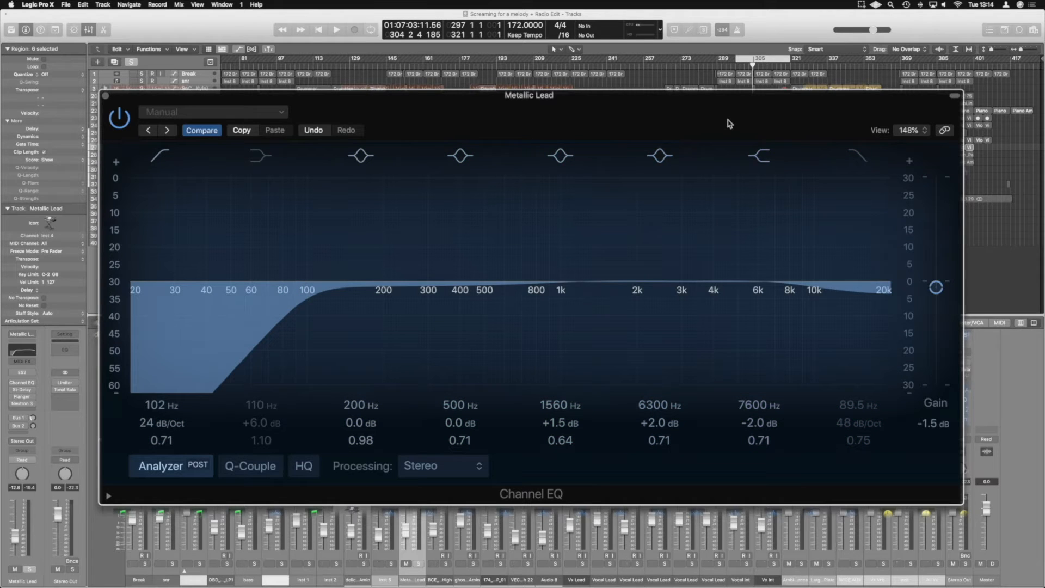
{"action": "left_click", "coordinate": [119, 122]}
{"action": "left_click", "coordinate": [118, 122]}
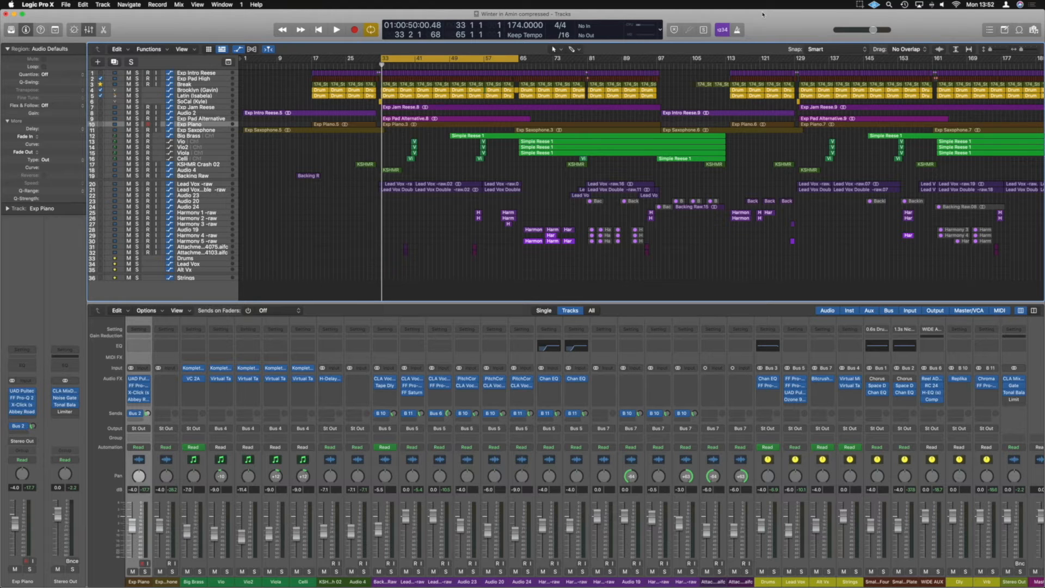
Add a Channel EQ to the Stereo Out channel and enable its low cut and high cut bands.
{"action": "left_click", "coordinate": [1016, 347]}
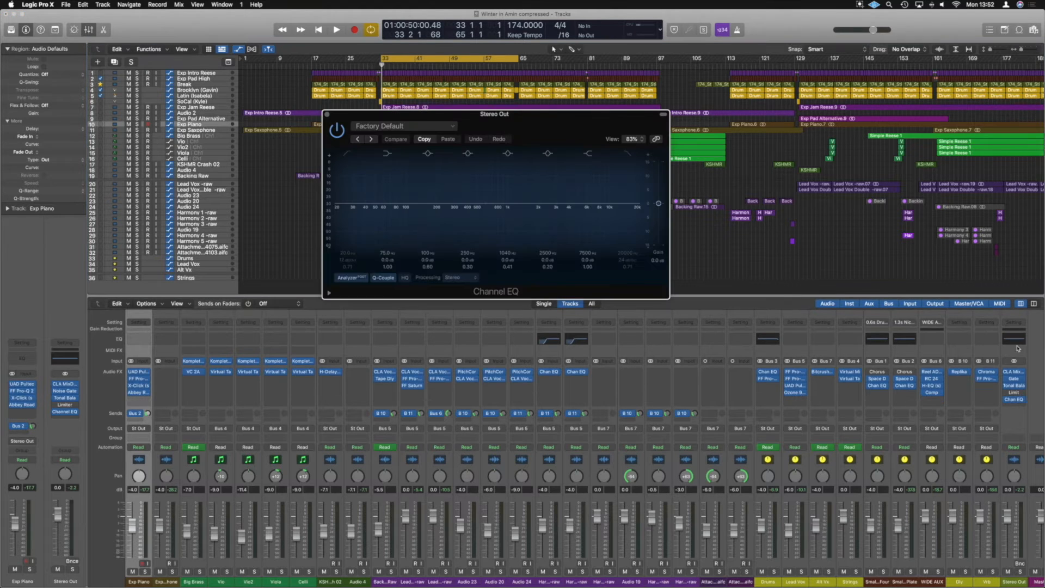
{"action": "scroll", "coordinate": [1018, 348], "scroll_direction": "right", "scroll_amount": 1}
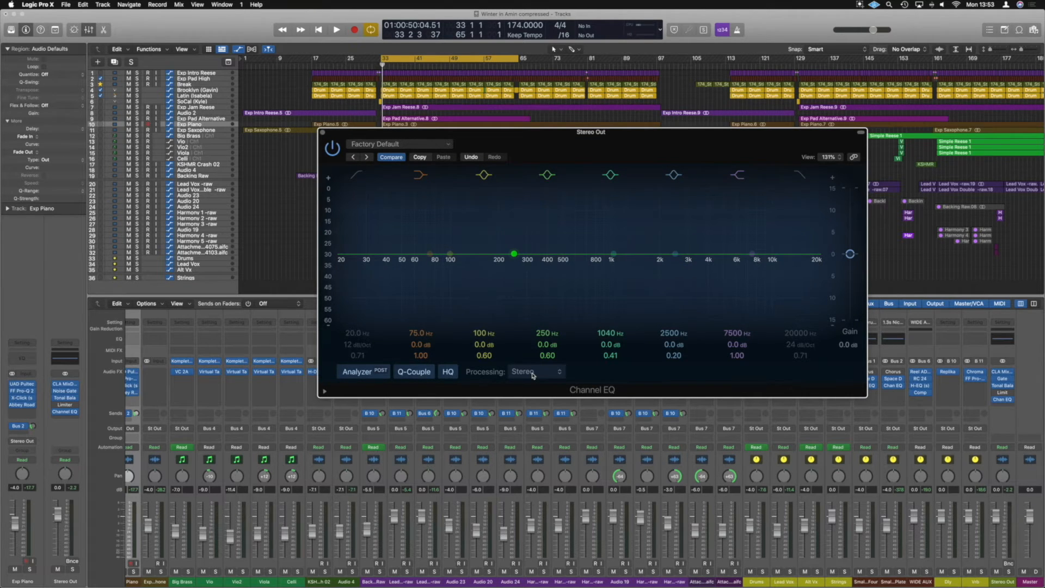
{"action": "left_click", "coordinate": [357, 175]}
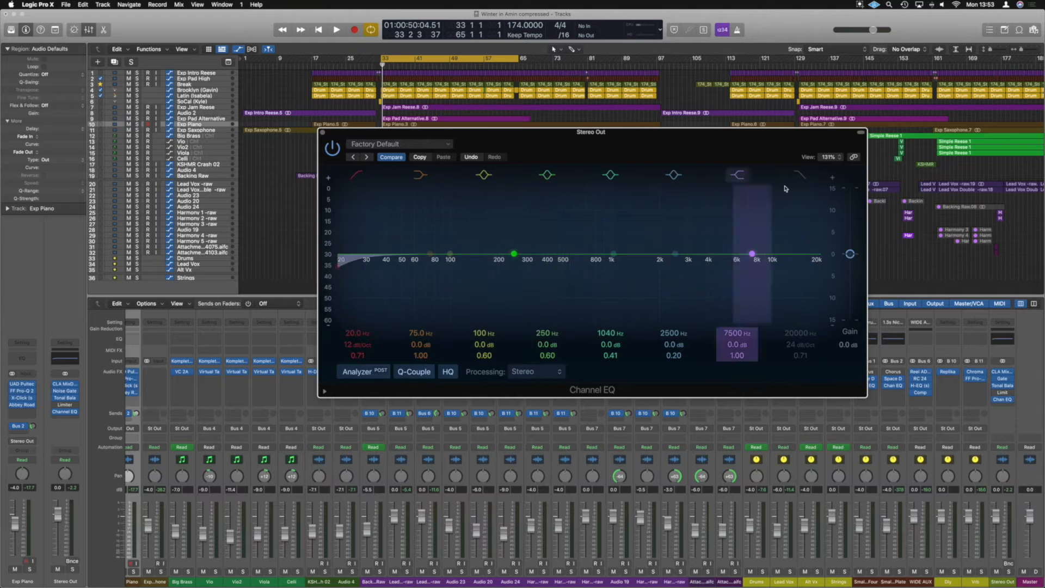
{"action": "left_click", "coordinate": [800, 175]}
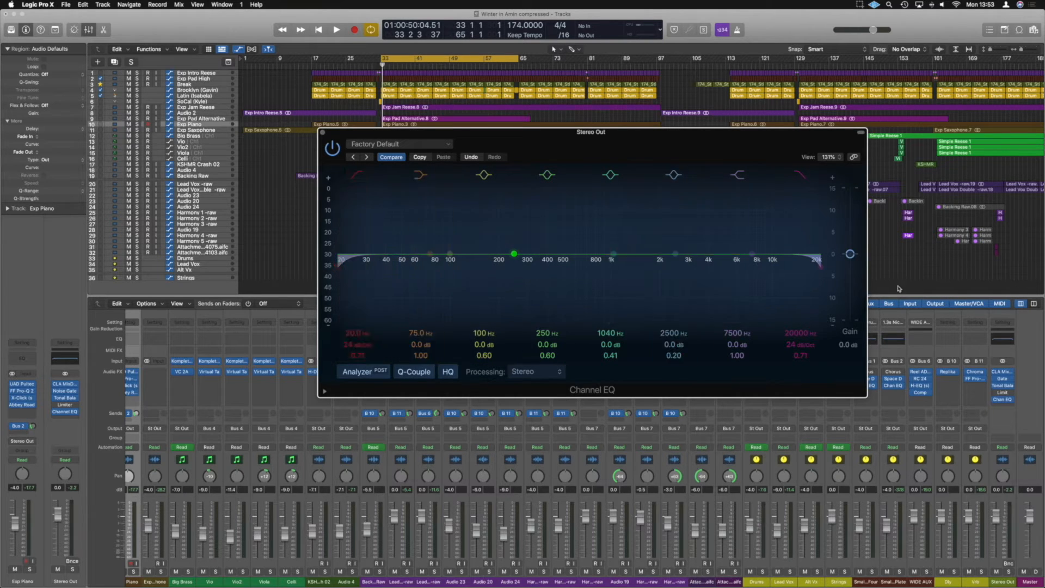
Isolate the low mids by setting the low cut to 111 Hz and the high cut to 590 Hz, and play the mix.
{"action": "mouse_move", "coordinate": [821, 266]}
{"action": "left_mouse_down"}
{"action": "mouse_move", "coordinate": [550, 258]}
{"action": "mouse_move", "coordinate": [588, 267]}
{"action": "left_mouse_up"}
{"action": "mouse_move", "coordinate": [339, 267]}
{"action": "left_mouse_down"}
{"action": "mouse_move", "coordinate": [488, 259]}
{"action": "mouse_move", "coordinate": [455, 269]}
{"action": "left_mouse_up"}
{"action": "left_click_drag", "start_coordinate": [588, 266], "coordinate": [572, 266]}
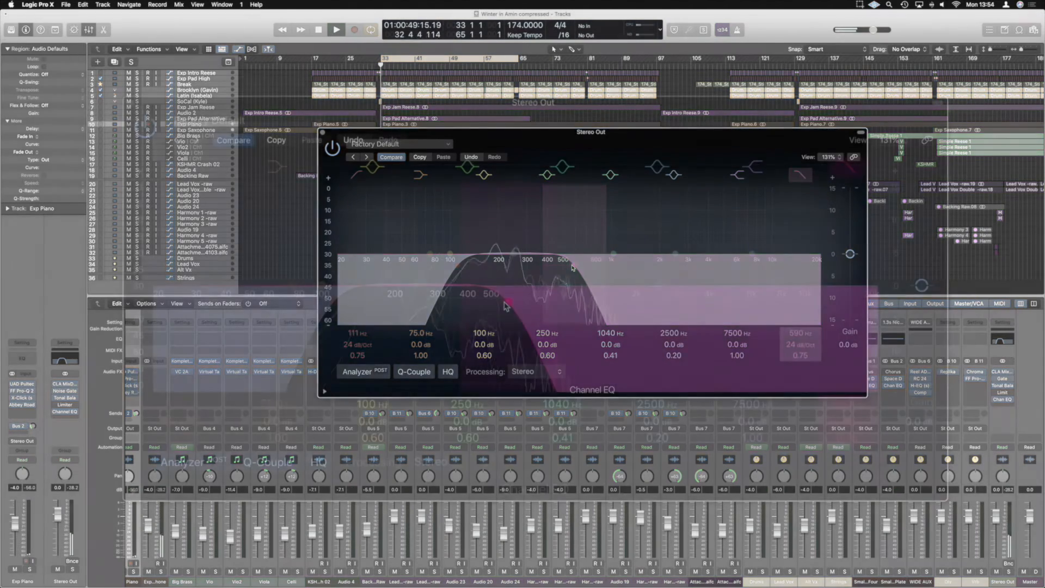
{"action": "key", "text": "space"}
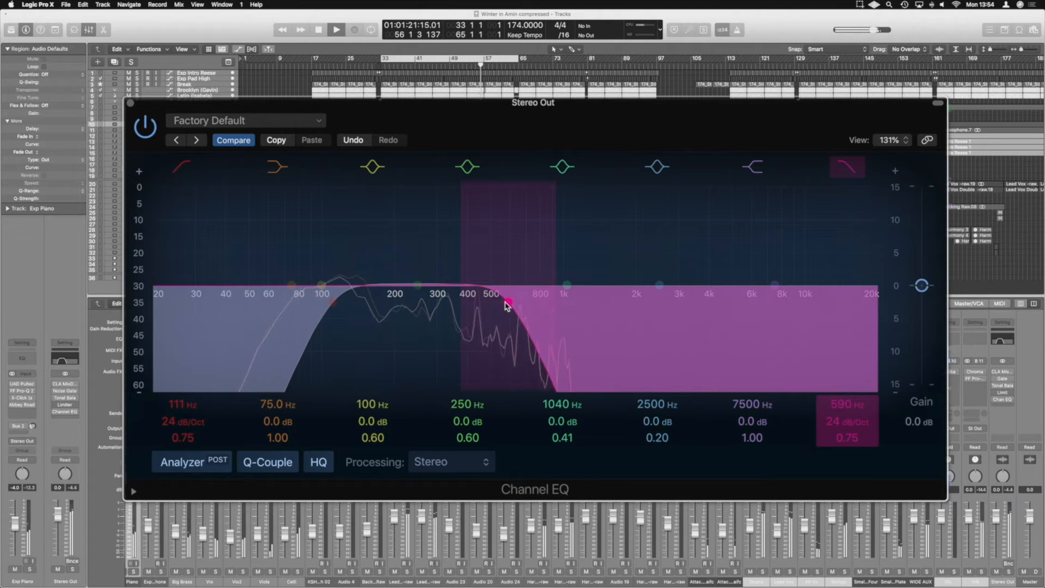
Sweep the isolated band upward with the high cut at 1310 Hz and low cut at 386 Hz, and narrow the high cut to about 725 Hz.
{"action": "left_click_drag", "start_coordinate": [507, 303], "coordinate": [591, 302]}
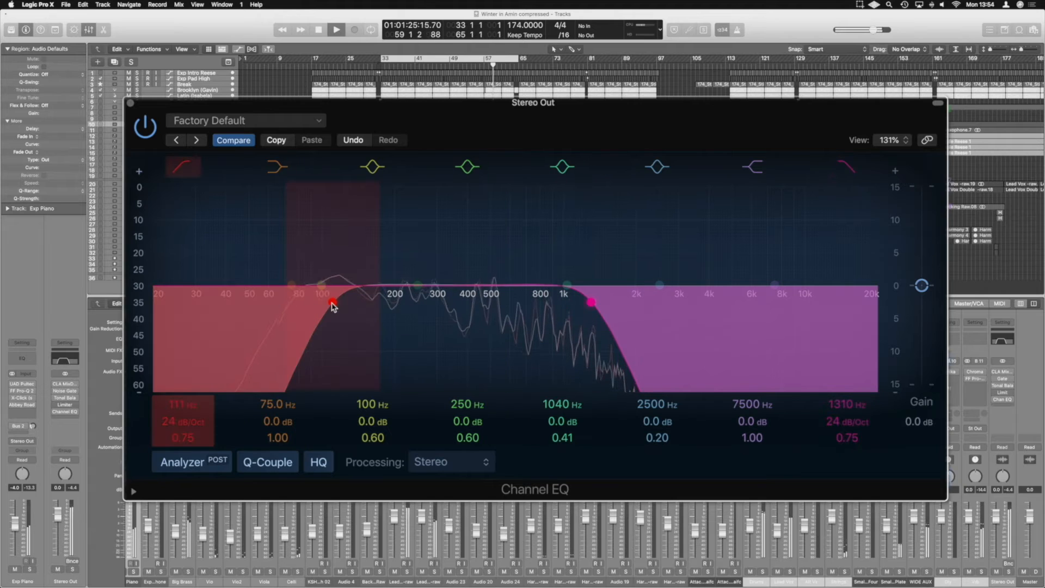
{"action": "left_click_drag", "start_coordinate": [332, 302], "coordinate": [463, 305]}
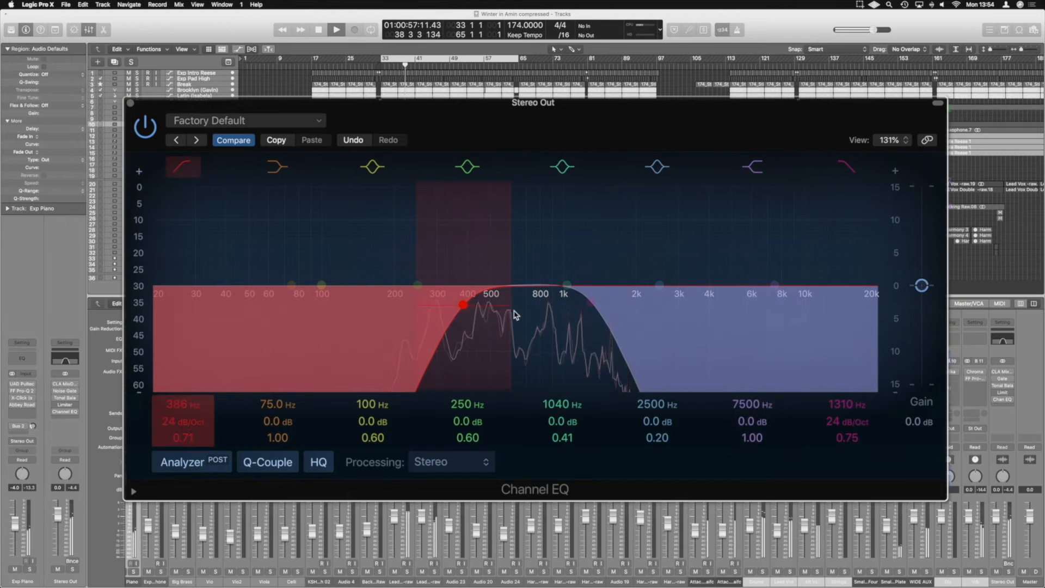
{"action": "left_click_drag", "start_coordinate": [589, 300], "coordinate": [528, 301]}
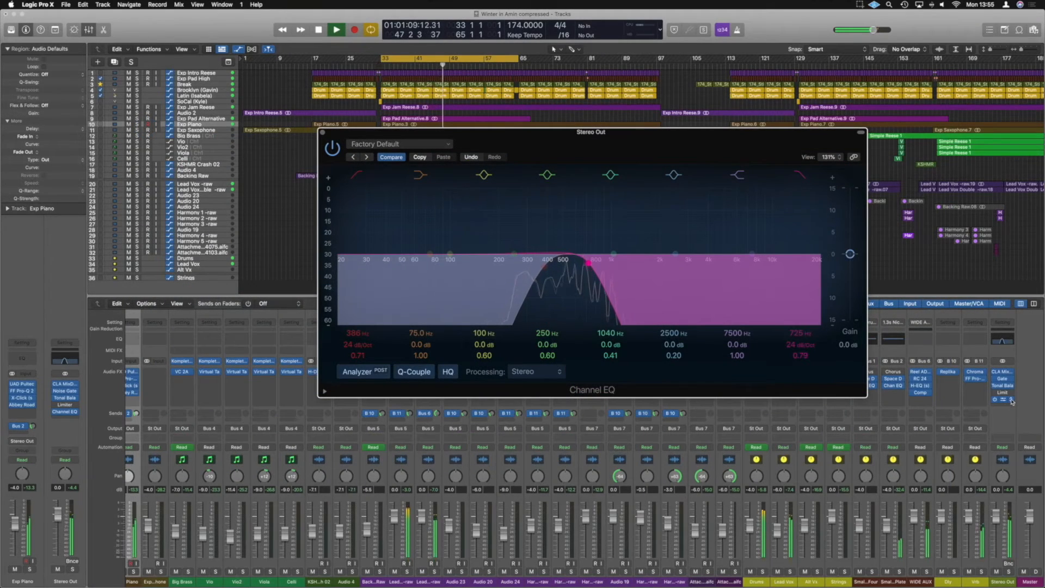
Replace the Channel EQ on the Stereo Out channel with FabFilter Pro-Q 2 and stop playback.
{"action": "left_click", "coordinate": [1012, 401]}
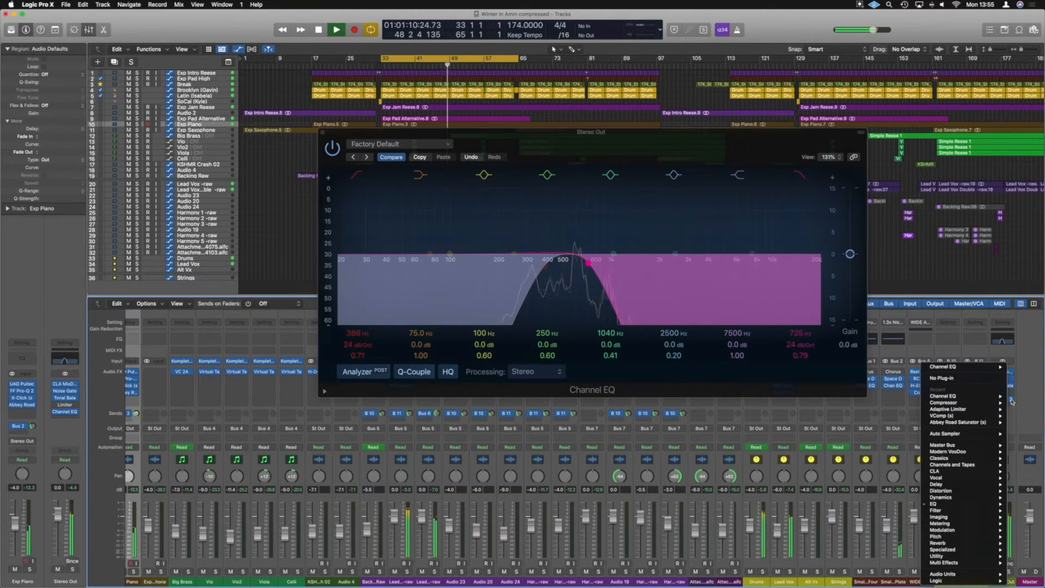
{"action": "left_click", "coordinate": [948, 378]}
{"action": "key", "text": "space"}
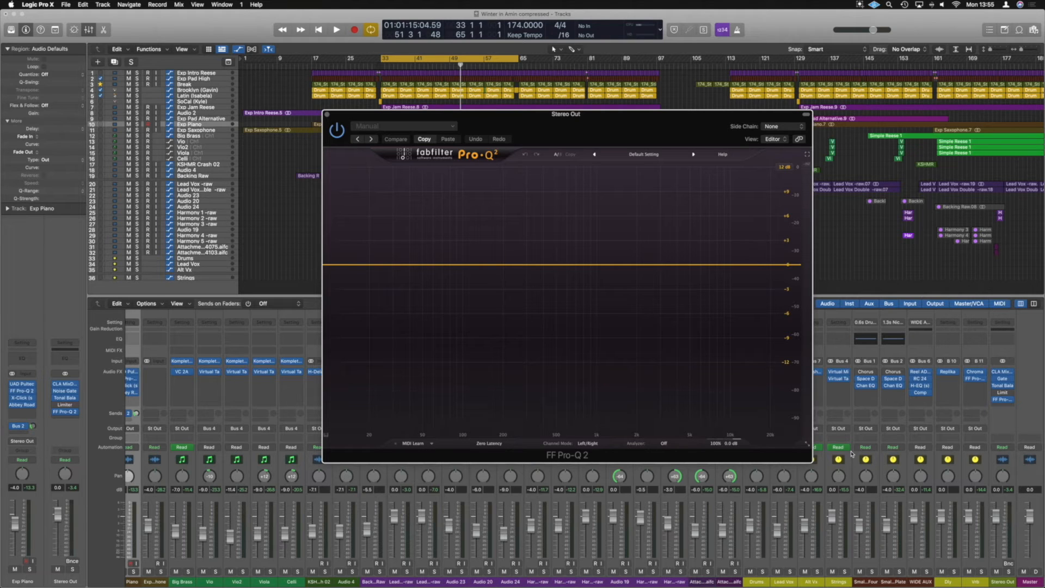
Add a bell band to the Pro-Q 2 curve, move it in solo audition to about 430 Hz, and narrow its Q to about 2.7.
{"action": "left_click", "coordinate": [524, 265]}
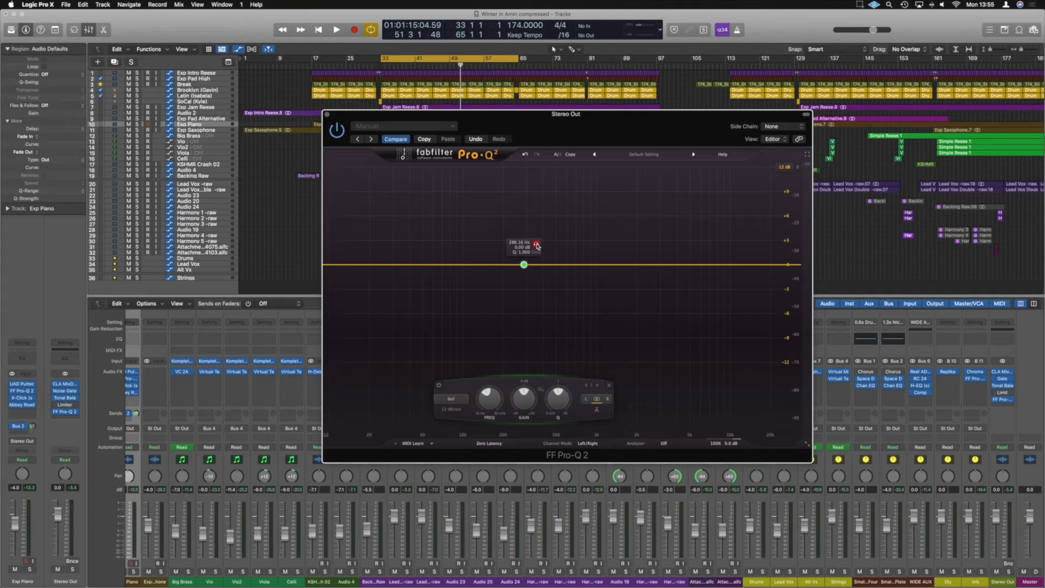
{"action": "left_click_drag", "start_coordinate": [537, 246], "coordinate": [563, 248]}
{"action": "scroll", "coordinate": [563, 249], "scroll_direction": "up", "scroll_amount": 5}
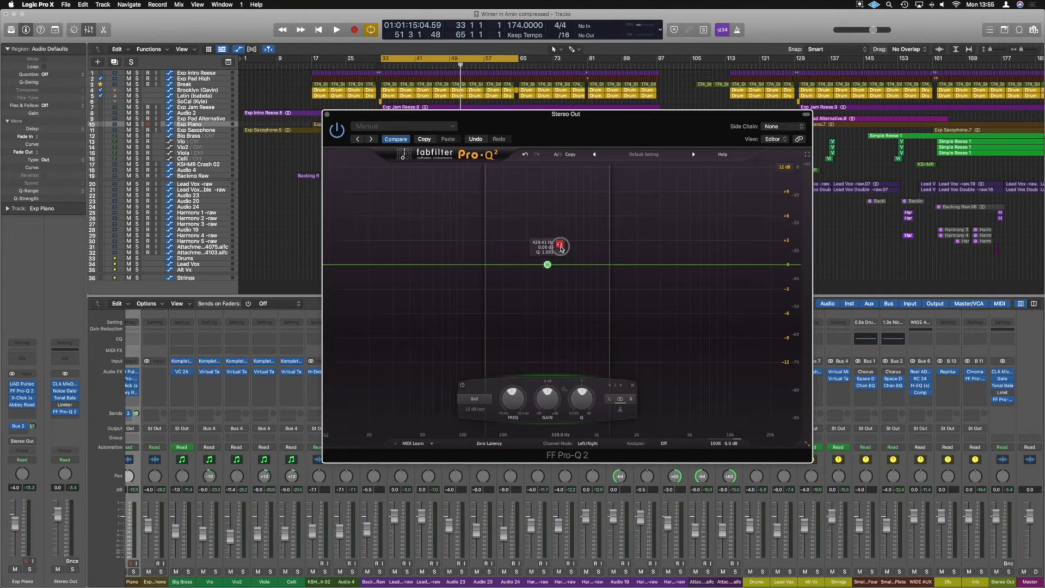
{"action": "scroll", "coordinate": [562, 249], "scroll_direction": "up", "scroll_amount": 6}
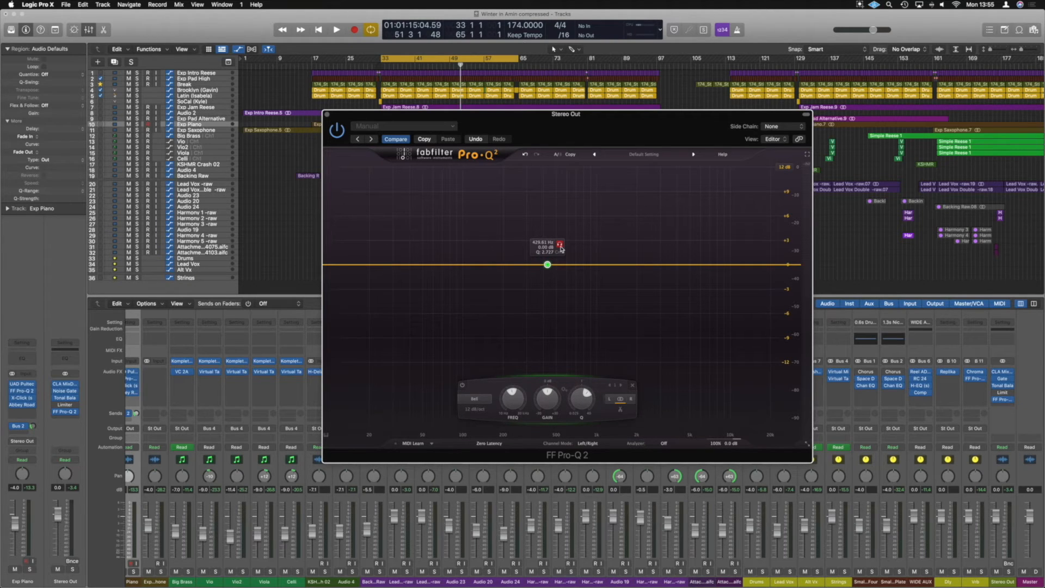
Play the mix, sweep the auditioned band up the spectrum, narrow it further, and sweep it back down.
{"action": "key", "text": "space"}
{"action": "left_click_drag", "start_coordinate": [562, 248], "coordinate": [592, 249]}
{"action": "scroll", "coordinate": [592, 248], "scroll_direction": "up", "scroll_amount": 3}
{"action": "left_click_drag", "start_coordinate": [593, 249], "coordinate": [550, 256]}
{"action": "key", "text": "space"}
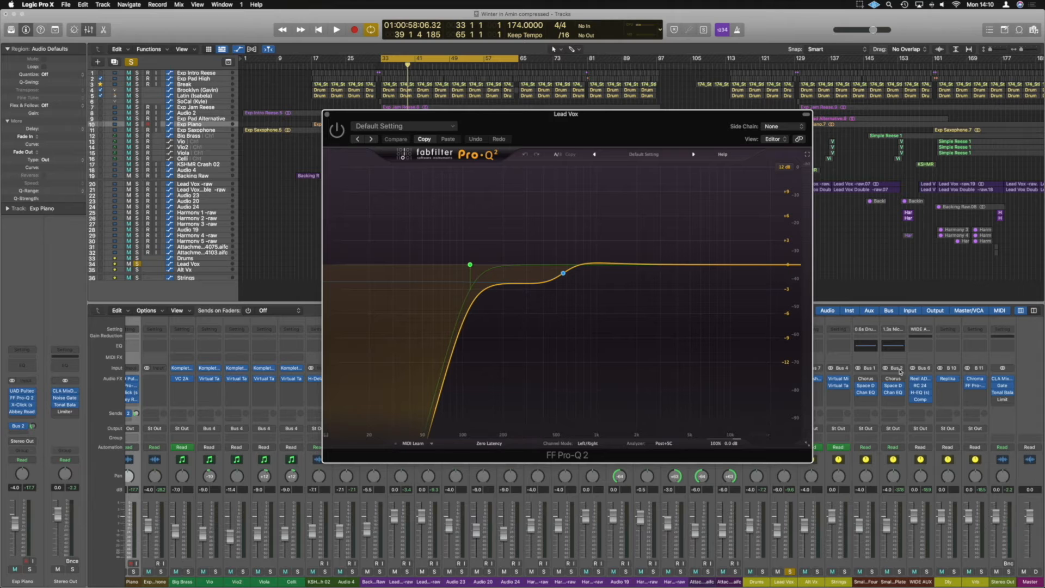
Play the soloed Lead Vox bus and switch its bypassed Pro-Q 2 back on.
{"action": "key", "text": "space"}
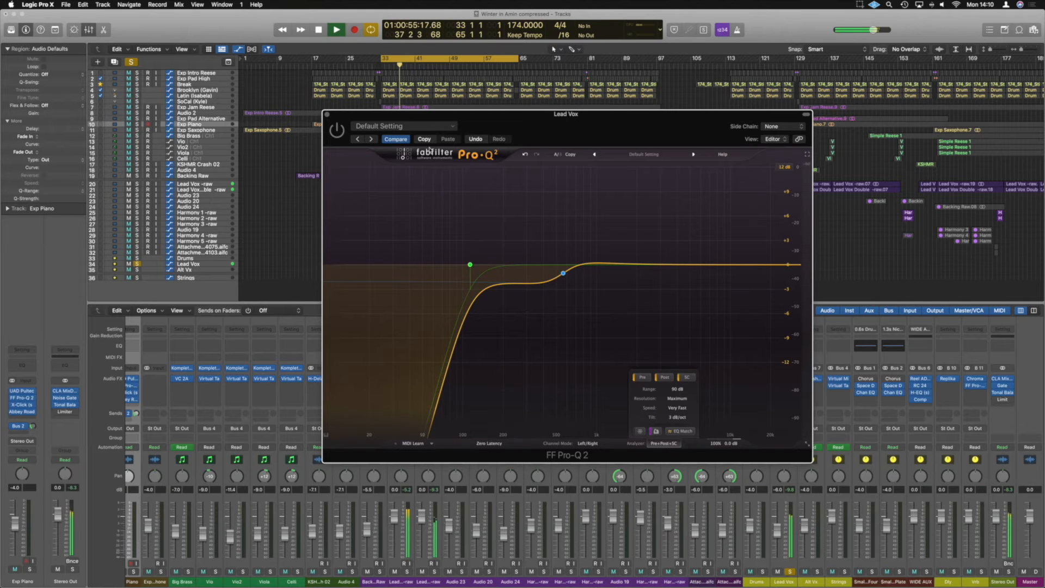
{"action": "left_click", "coordinate": [337, 130]}
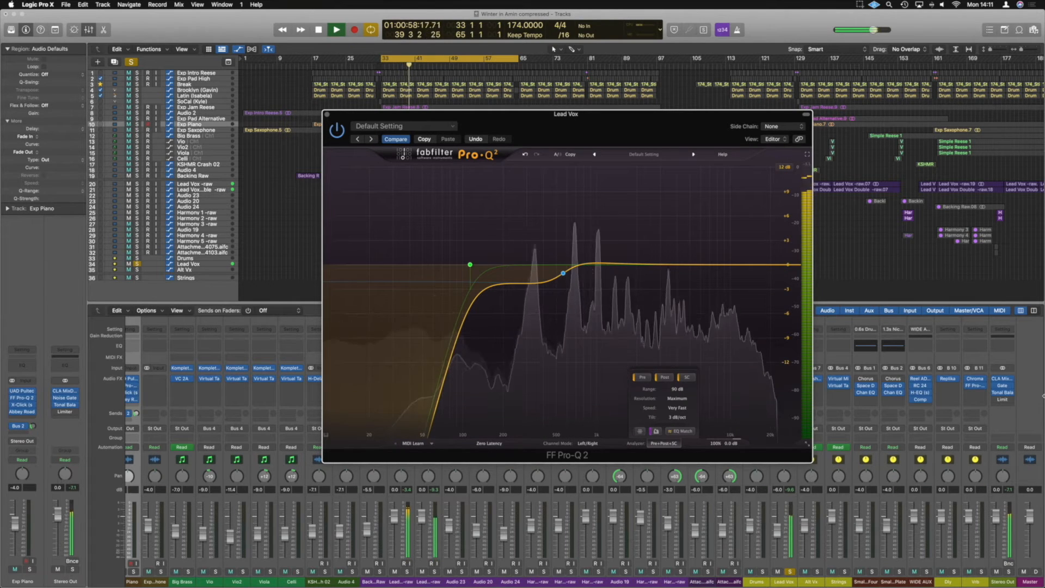
{"action": "key", "text": "space"}
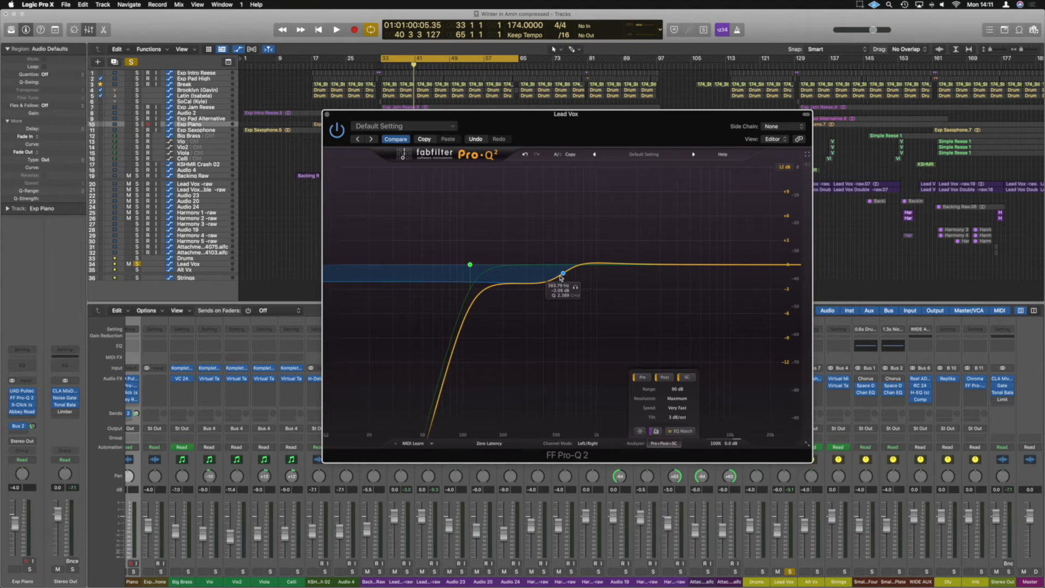
Compare the Lead Vox in the full mix with the soloed bus by toggling its solo during playback.
{"action": "left_click", "coordinate": [790, 572]}
{"action": "key", "text": "space"}
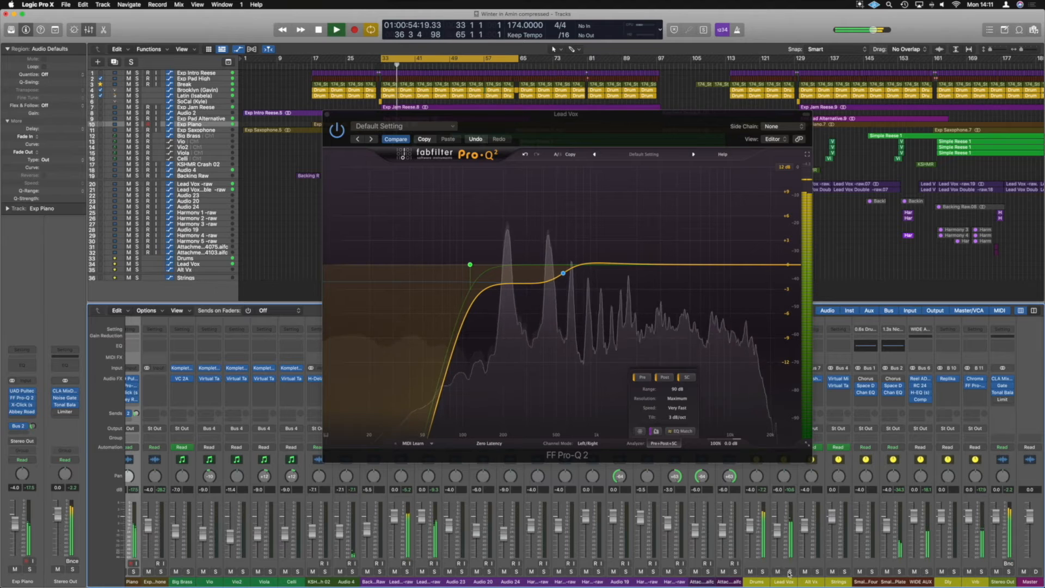
{"action": "key", "text": "space"}
{"action": "left_click", "coordinate": [790, 572]}
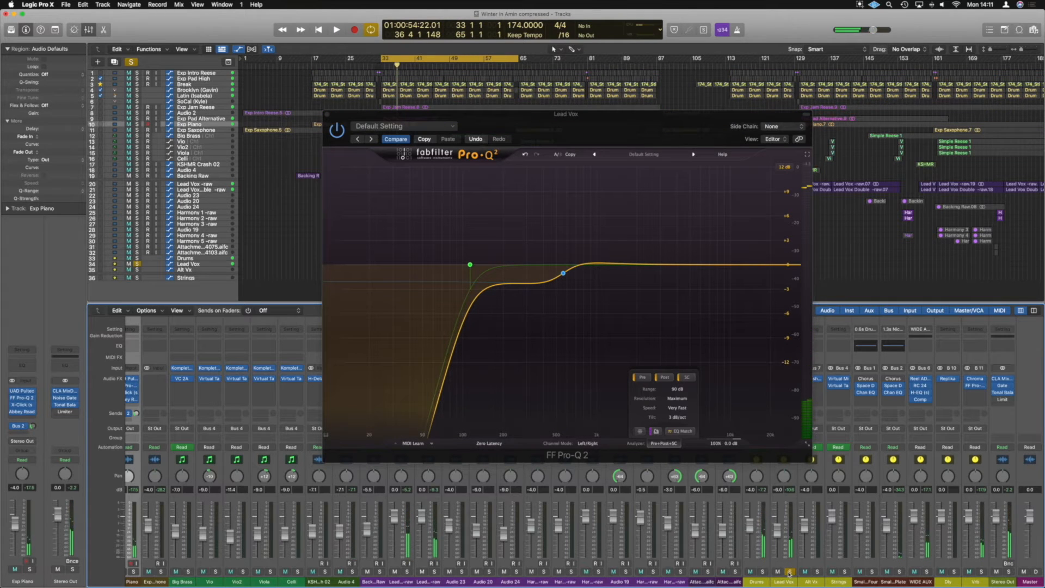
{"action": "key", "text": "space"}
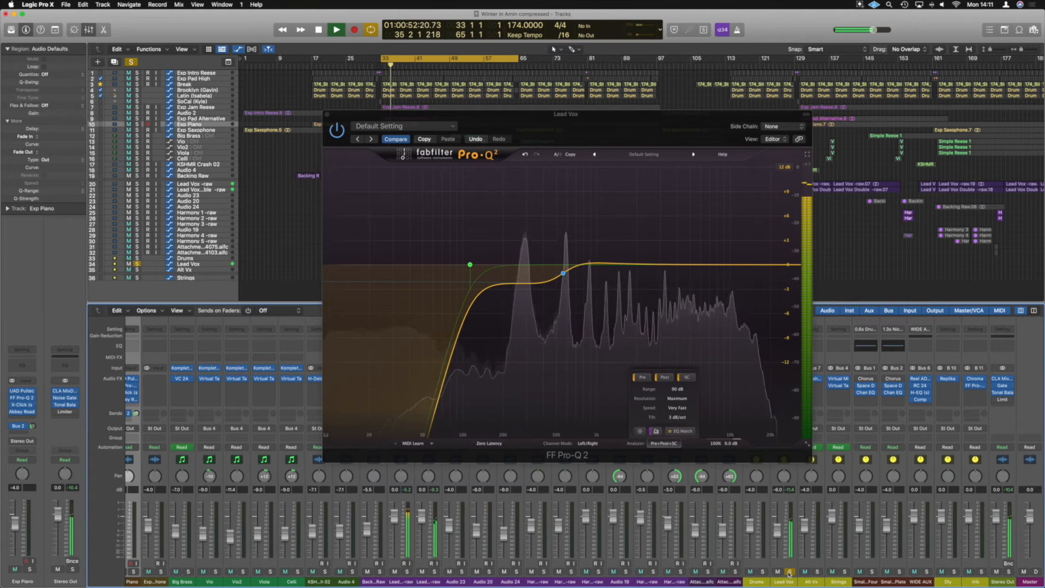
{"action": "key", "text": "space"}
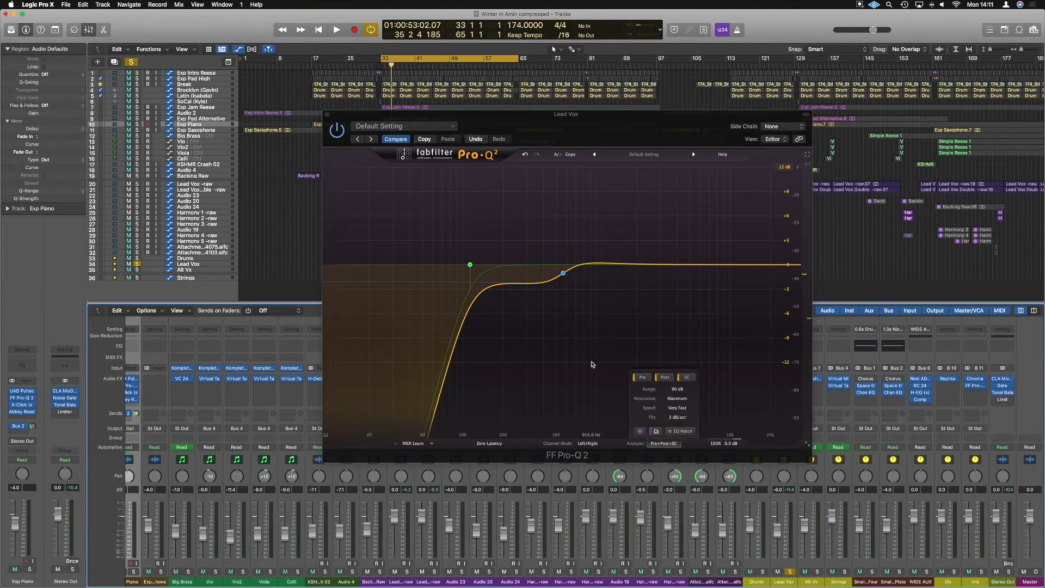
Shorten the cycle range to a few bars from bar 33 and compare the soloed Lead Vox with its Pro-Q 2 bypassed and active.
{"action": "left_click", "coordinate": [342, 132]}
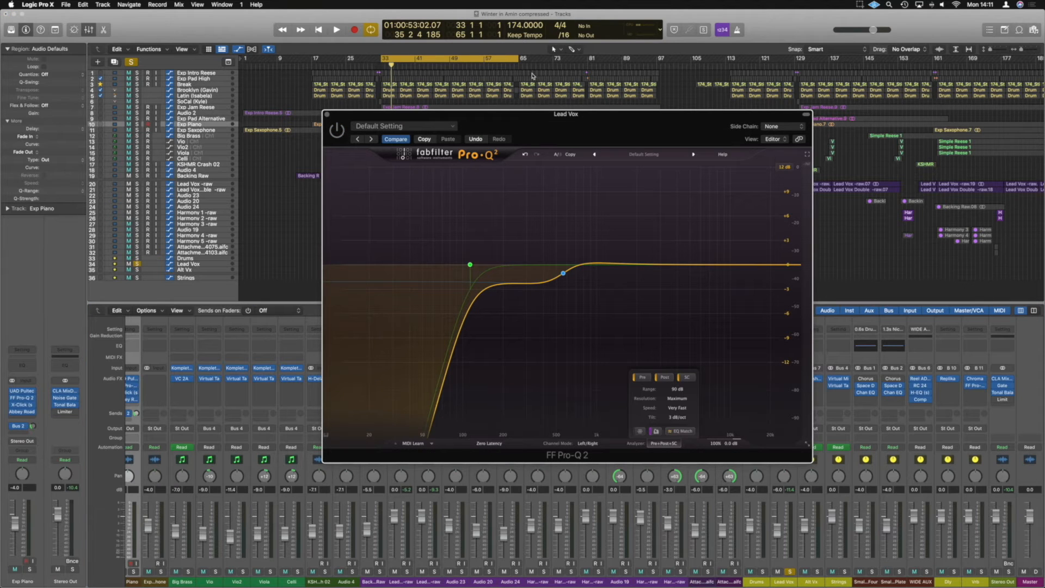
{"action": "left_click_drag", "start_coordinate": [517, 58], "coordinate": [415, 62]}
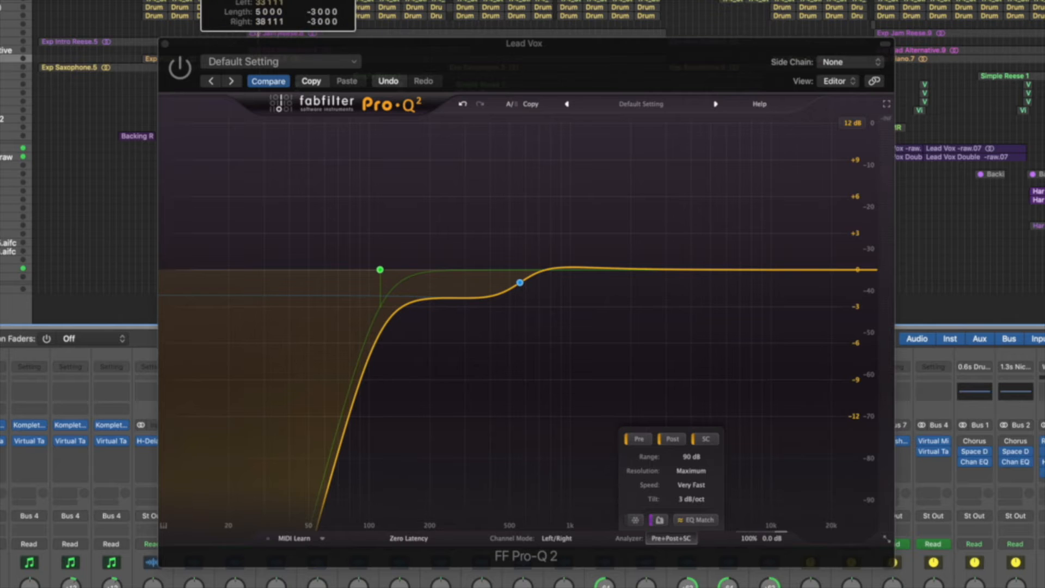
{"action": "left_click", "coordinate": [183, 69]}
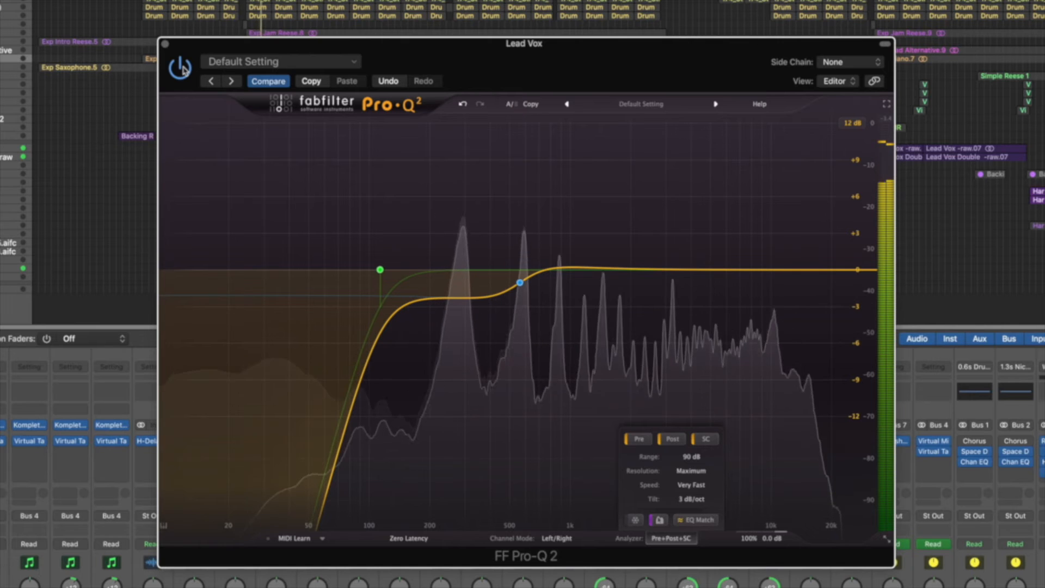
{"action": "left_click", "coordinate": [183, 71]}
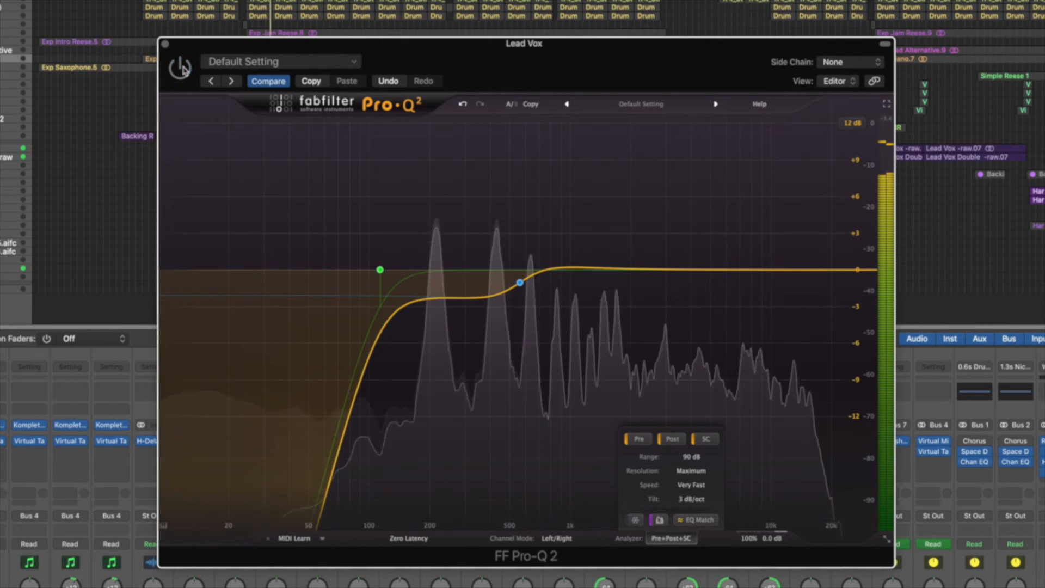
{"action": "key", "text": "space"}
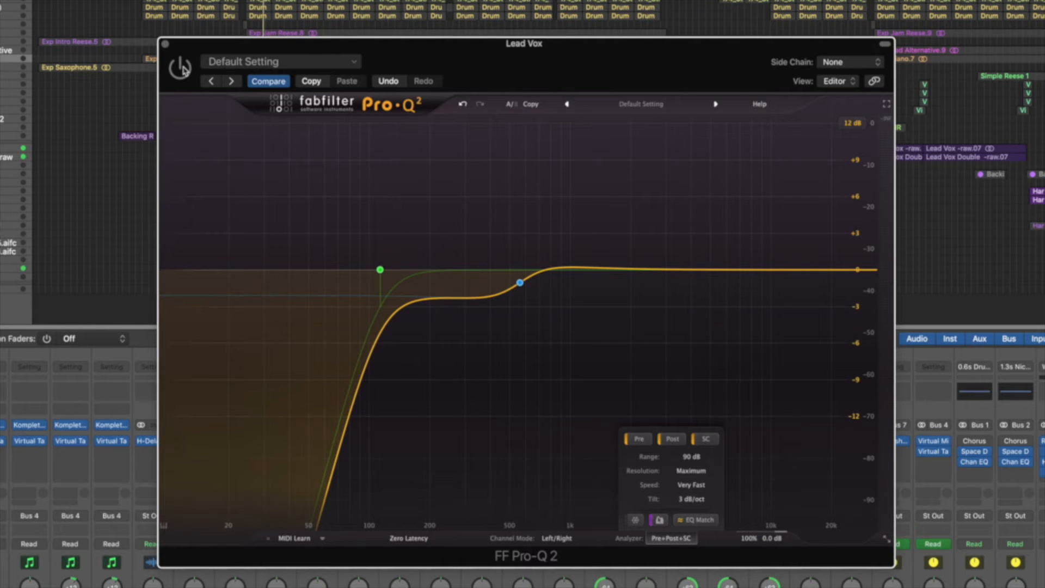
{"action": "key", "text": "space"}
{"action": "left_click", "coordinate": [183, 70]}
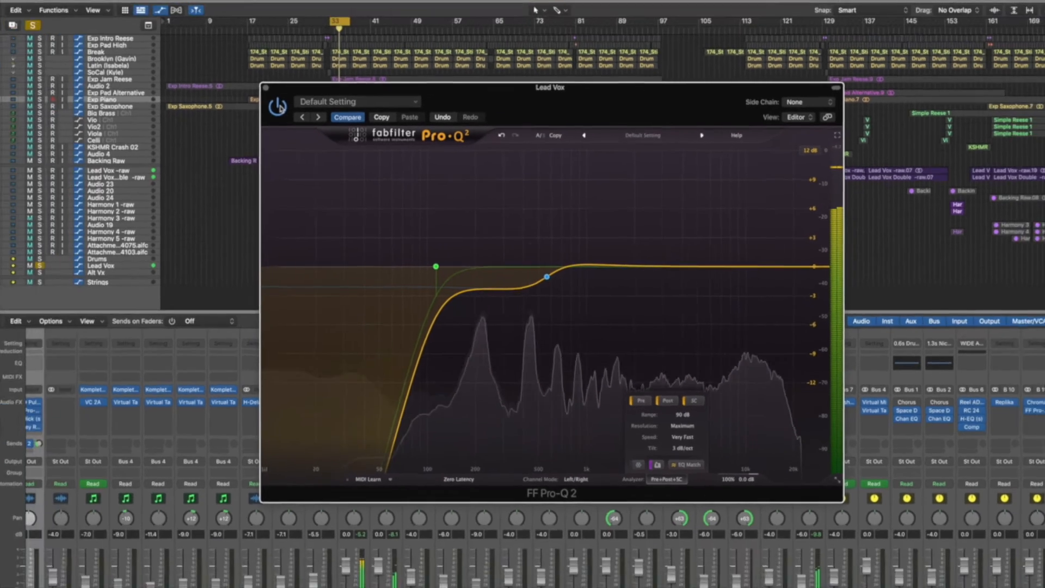
{"action": "left_click", "coordinate": [278, 106]}
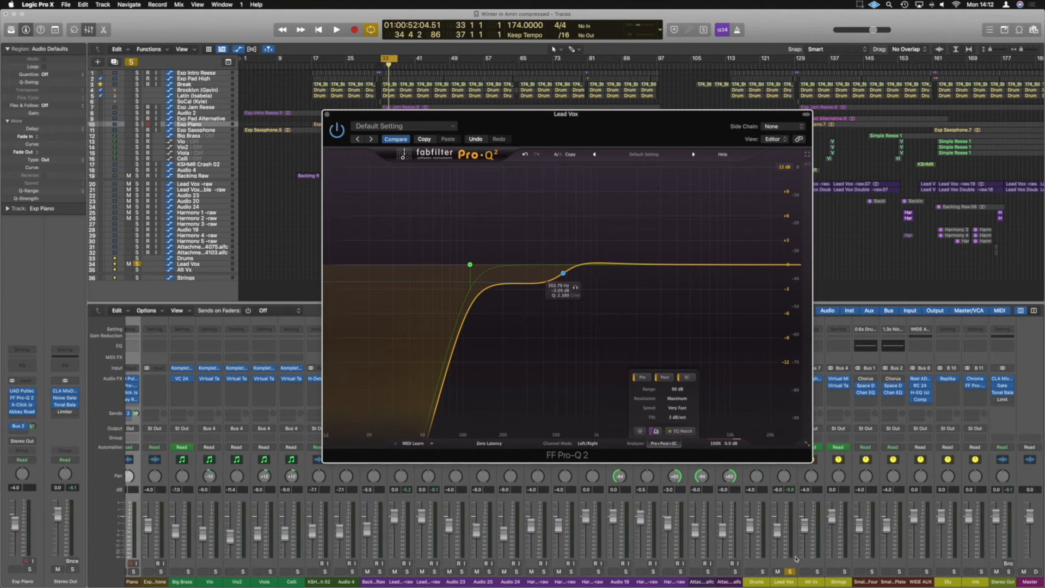
Unsolo the Lead Vox bus and compare its Pro-Q 2 bypassed and active within the full mix.
{"action": "left_click", "coordinate": [790, 572]}
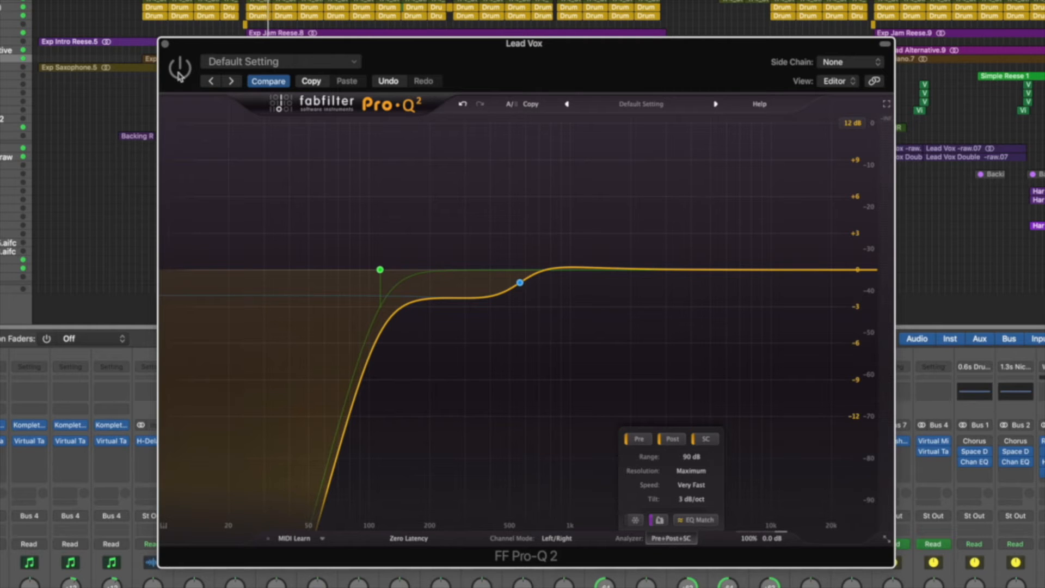
{"action": "left_click", "coordinate": [179, 74]}
{"action": "key", "text": "space"}
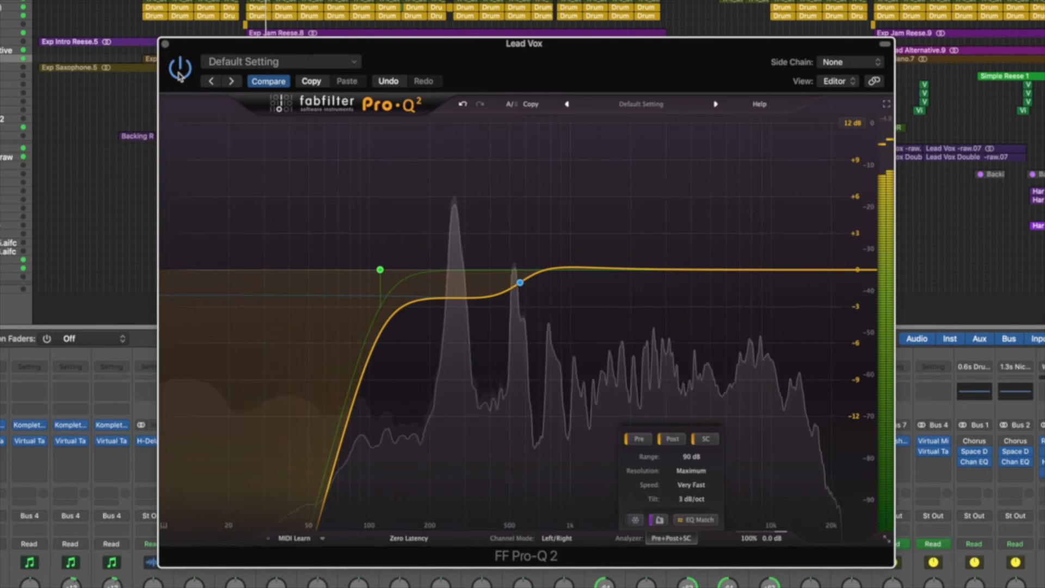
{"action": "key", "text": "space"}
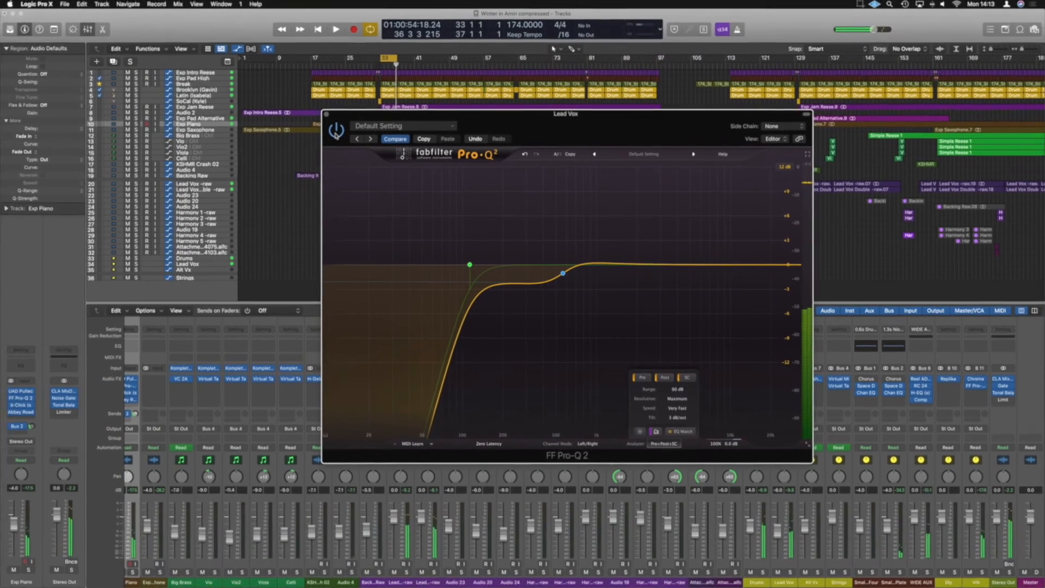
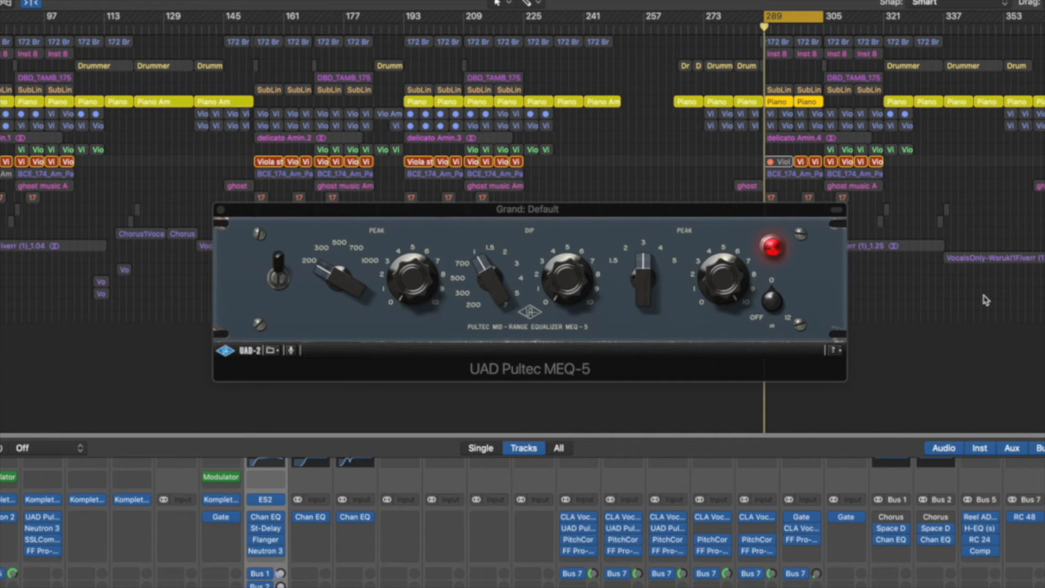
Set the low peak frequency of the Grand's Pultec MEQ-5 to 1000 and sweep that peak's boost up and down.
{"action": "left_click_drag", "start_coordinate": [345, 284], "coordinate": [353, 327]}
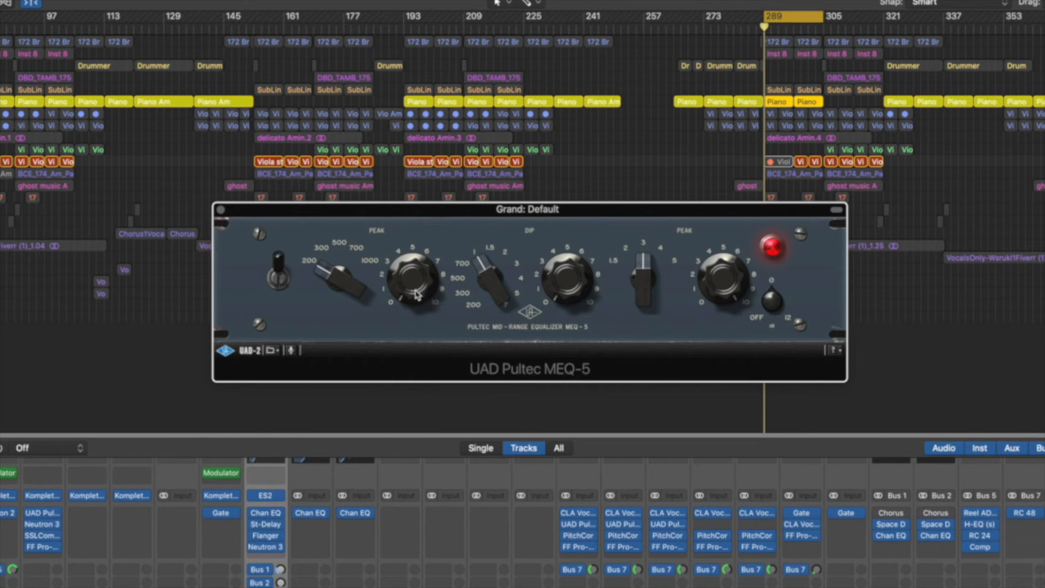
{"action": "left_click", "coordinate": [413, 242]}
{"action": "left_click_drag", "start_coordinate": [413, 244], "coordinate": [416, 337]}
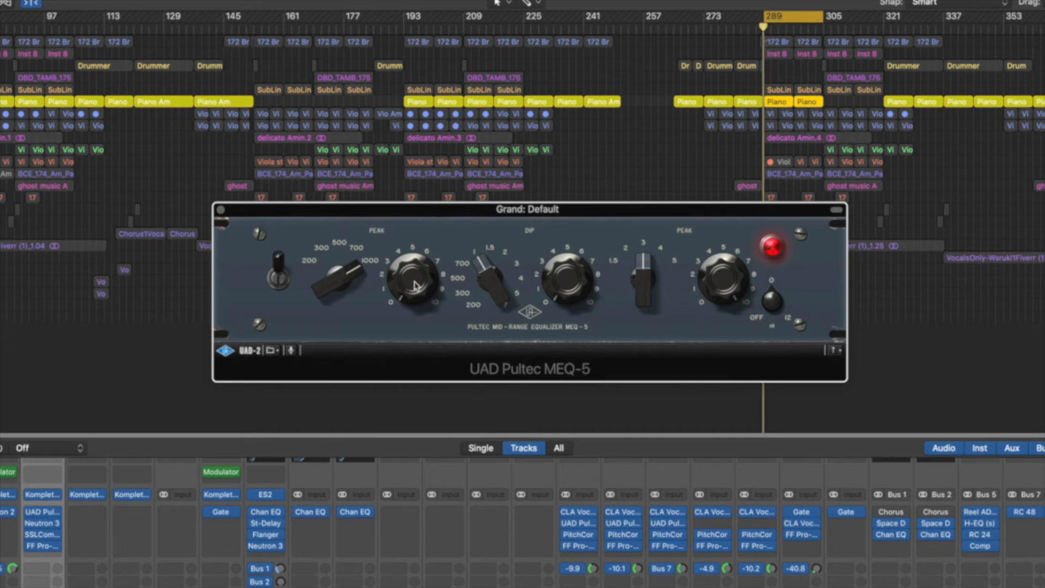
{"action": "left_click_drag", "start_coordinate": [414, 286], "coordinate": [413, 171]}
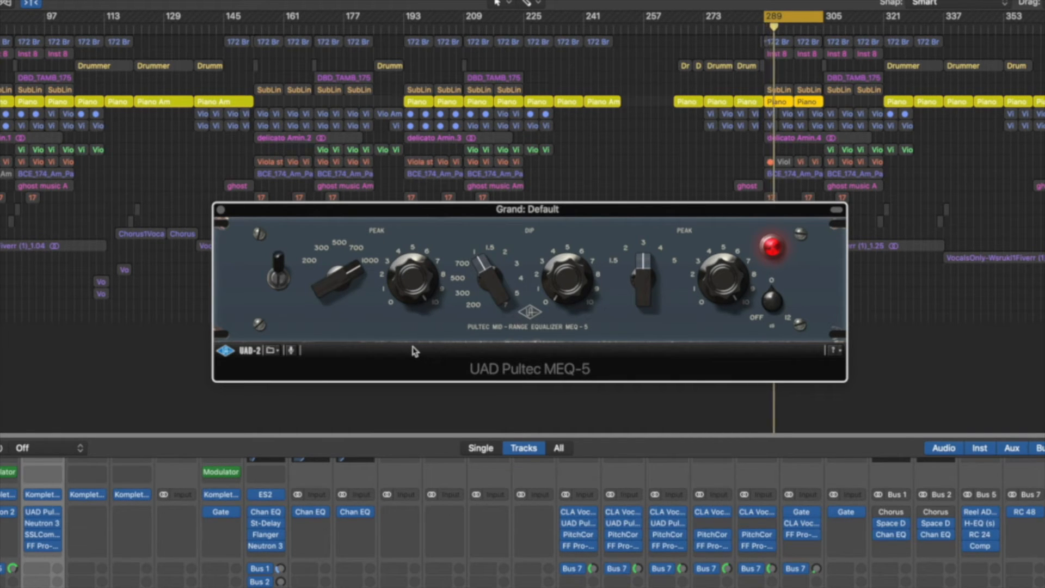
{"action": "left_click_drag", "start_coordinate": [414, 273], "coordinate": [429, 436]}
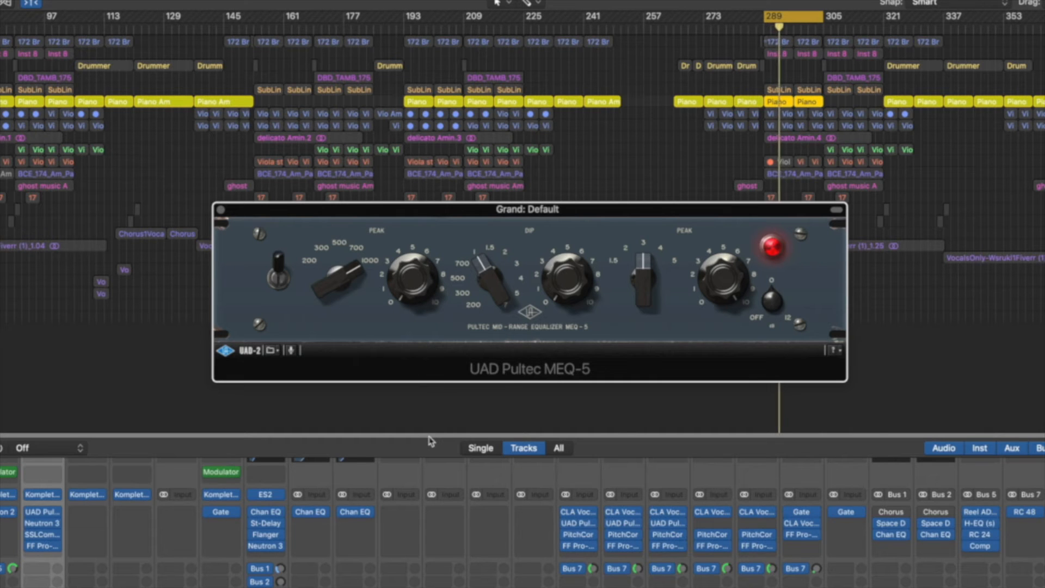
{"action": "left_click_drag", "start_coordinate": [414, 289], "coordinate": [418, 147]}
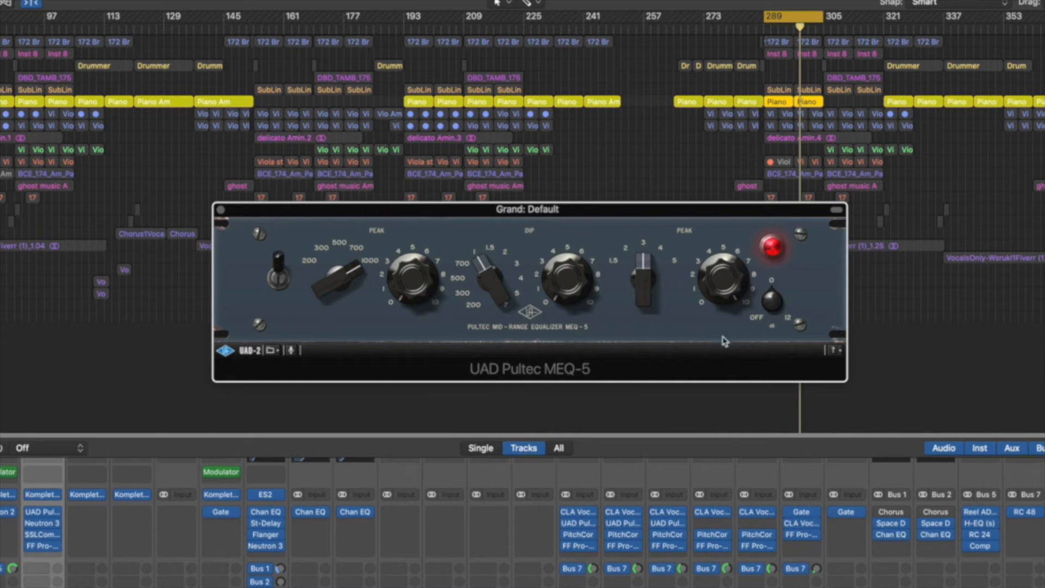
Toggle the MEQ-5 out and in on the soloed Grand, then unsolo it and repeat the comparison in the full mix.
{"action": "left_click", "coordinate": [280, 277]}
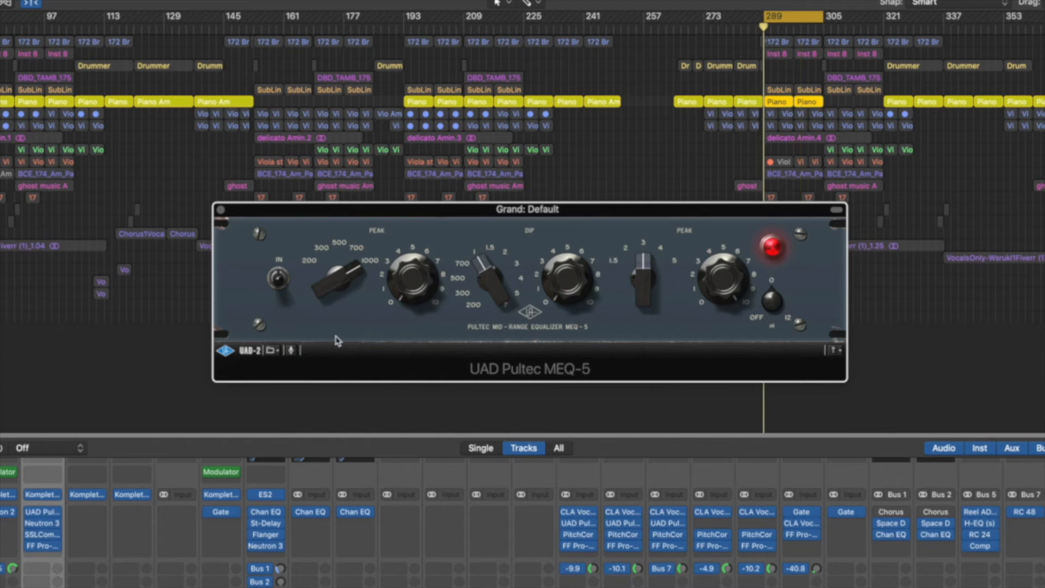
{"action": "left_click", "coordinate": [280, 286]}
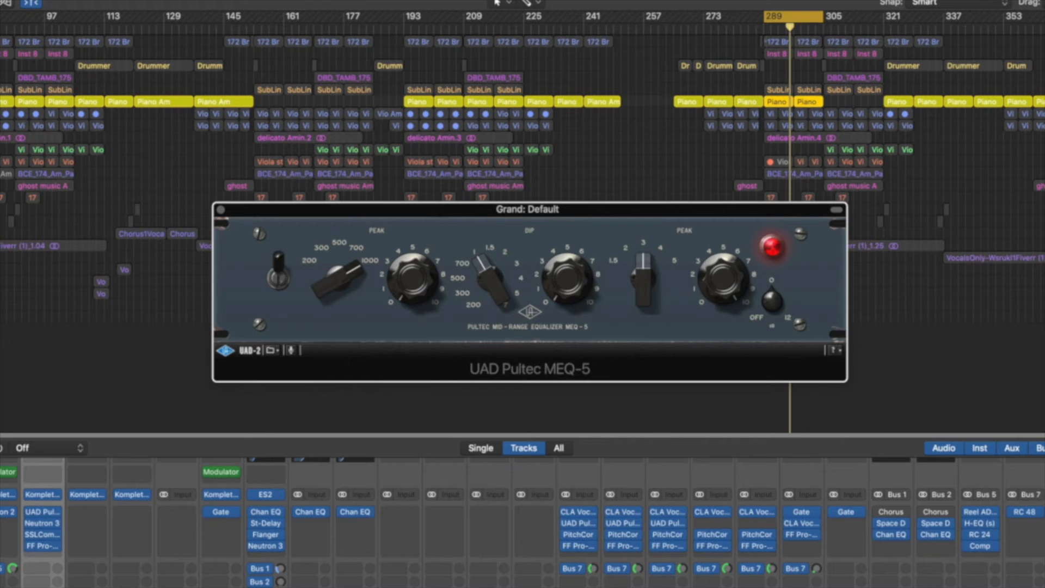
{"action": "key", "text": "s"}
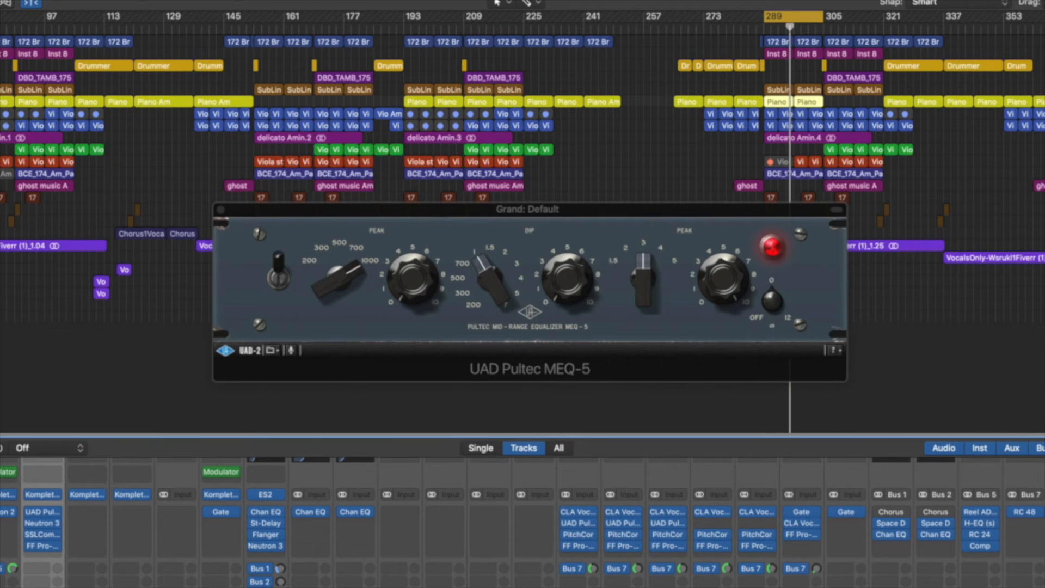
{"action": "left_click", "coordinate": [289, 310]}
{"action": "left_click", "coordinate": [282, 287]}
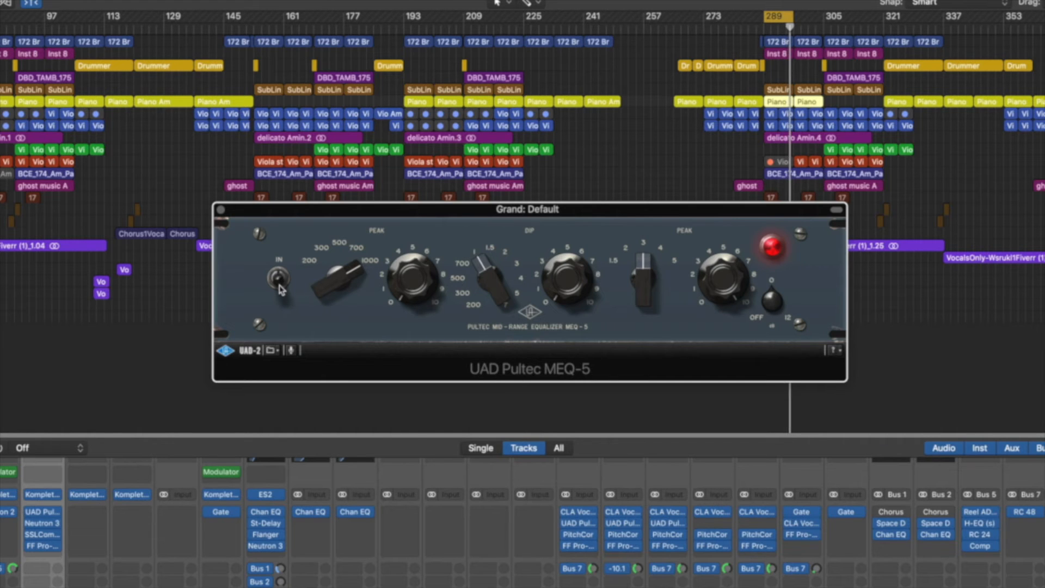
{"action": "left_click", "coordinate": [280, 283]}
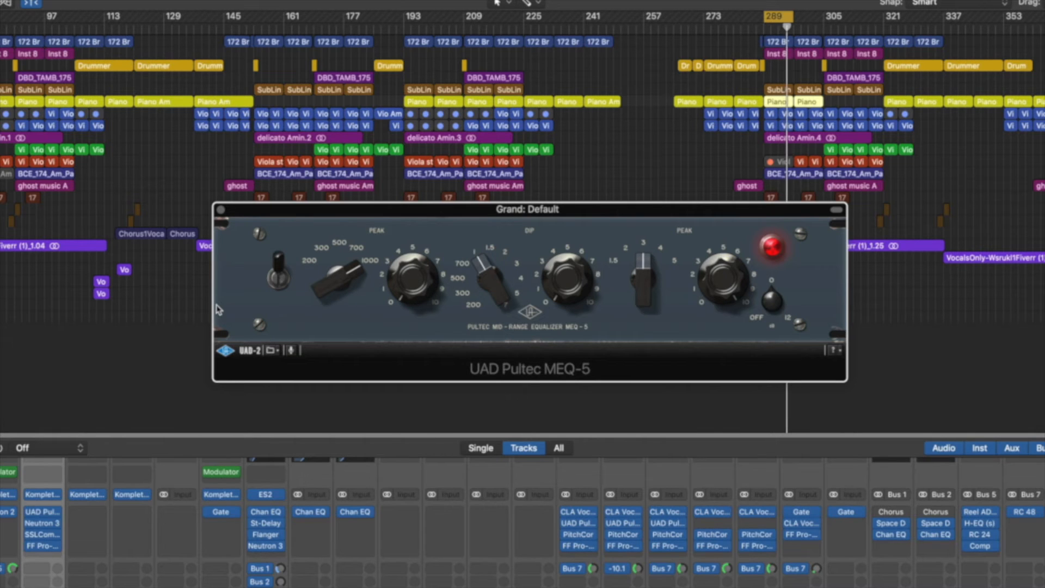
{"action": "left_click", "coordinate": [278, 282]}
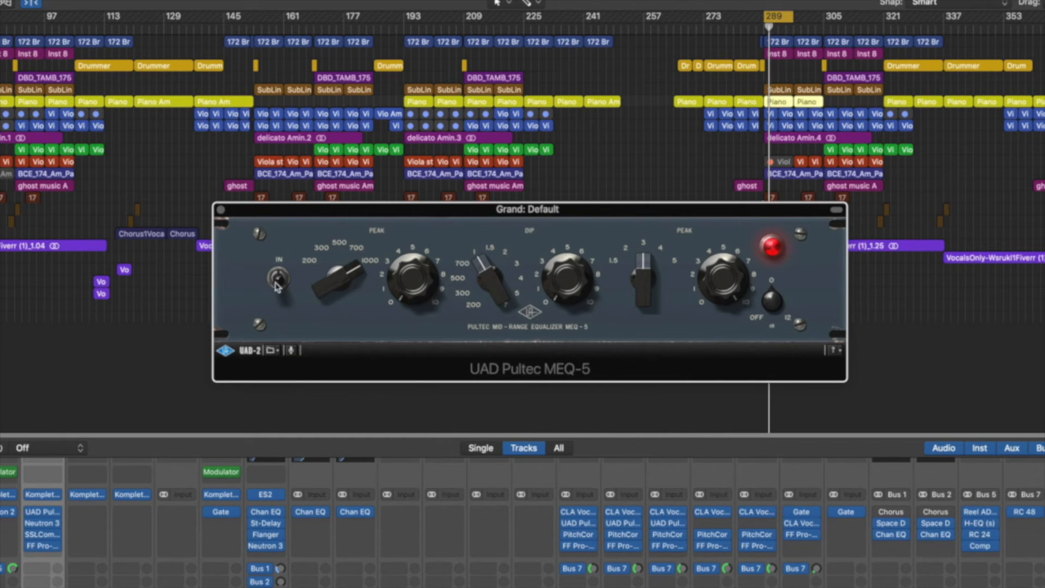
Switch the Grand's MEQ-5 back in, adjust its dip amount and set the dip frequency to 3.
{"action": "left_click", "coordinate": [279, 251]}
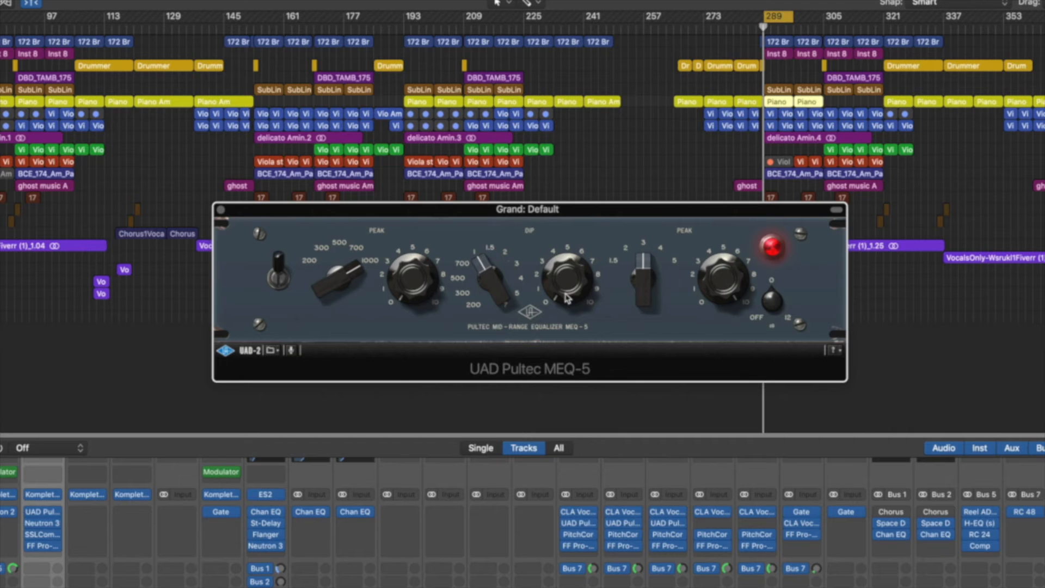
{"action": "left_click_drag", "start_coordinate": [567, 288], "coordinate": [571, 342]}
{"action": "left_click_drag", "start_coordinate": [495, 297], "coordinate": [521, 257]}
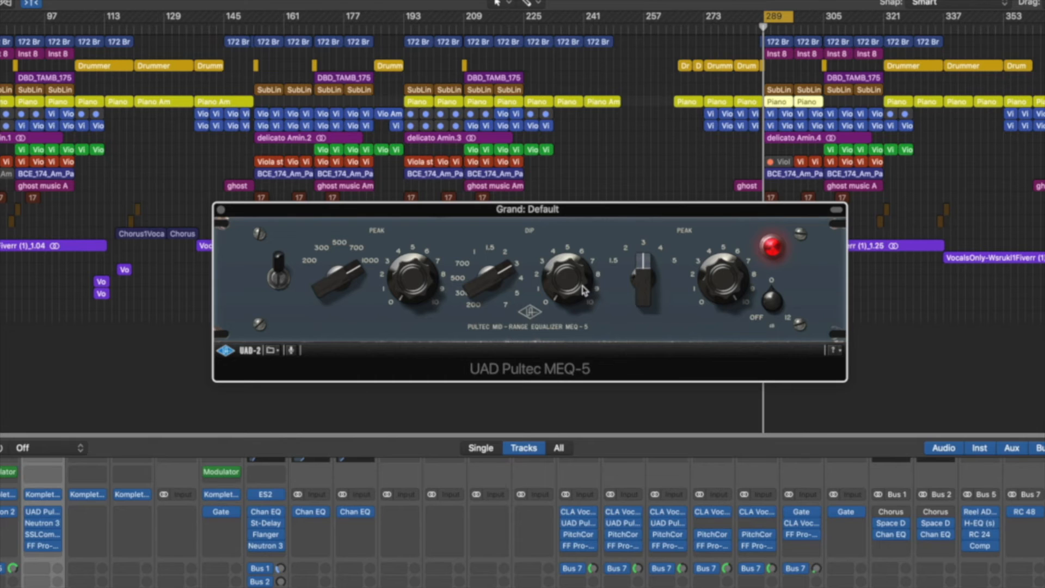
Solo the Grand, compare the MEQ-5 out and in, and sweep its dip amount down and up.
{"action": "key", "text": "s"}
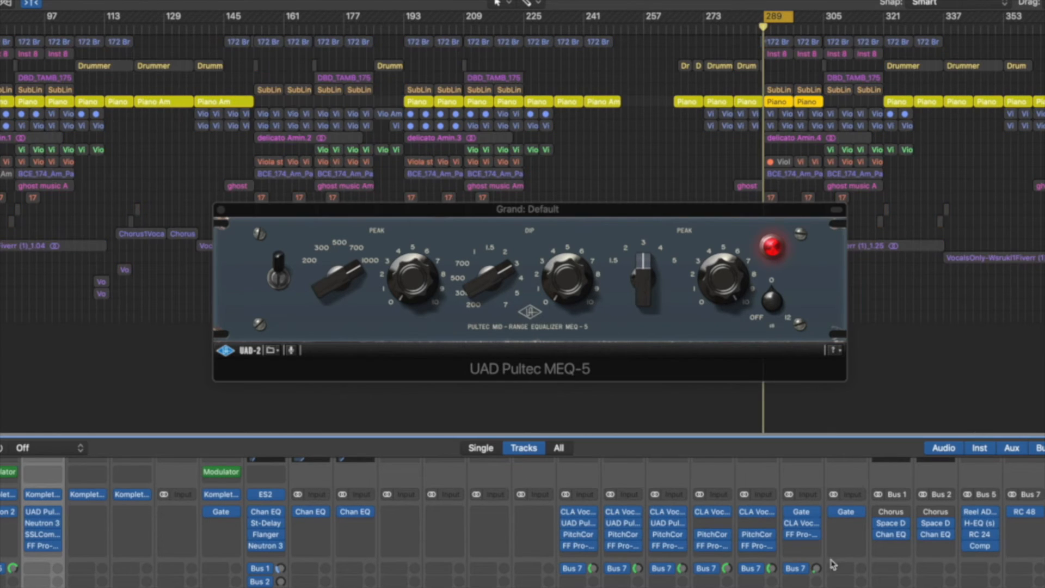
{"action": "left_click", "coordinate": [569, 296]}
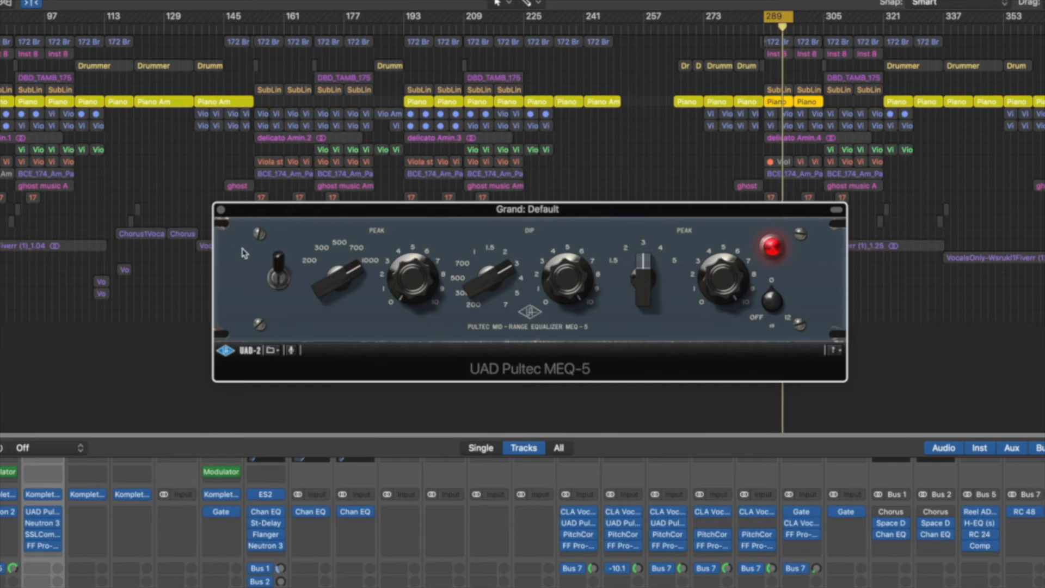
{"action": "left_click", "coordinate": [278, 275]}
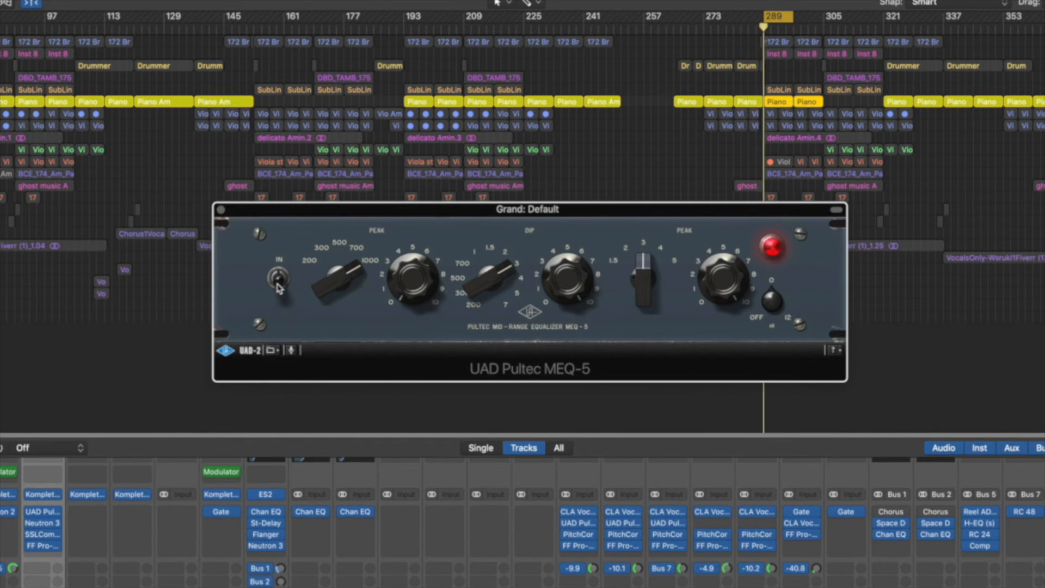
{"action": "left_click", "coordinate": [277, 283]}
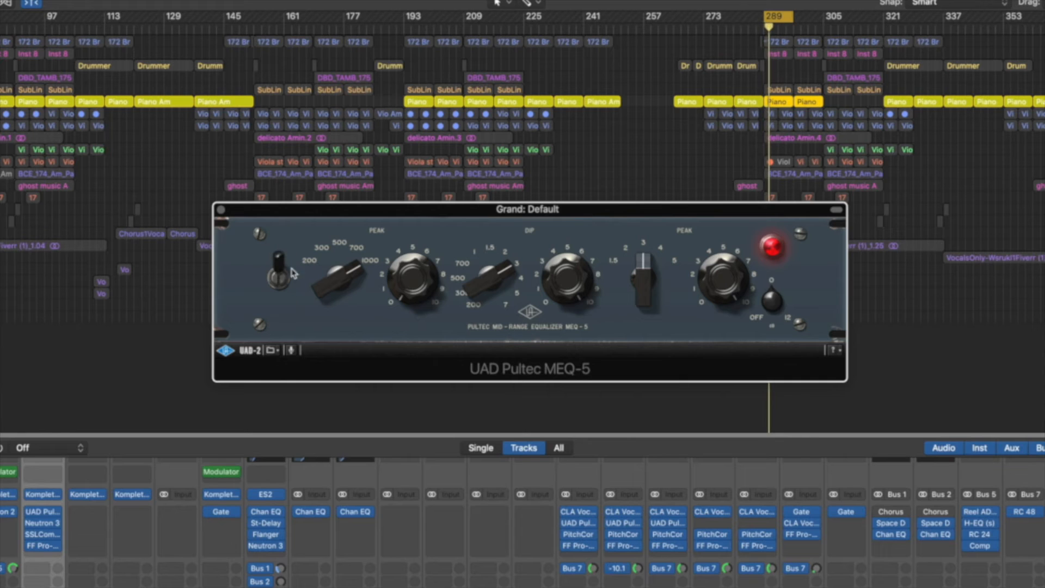
{"action": "left_click_drag", "start_coordinate": [573, 274], "coordinate": [623, 453]}
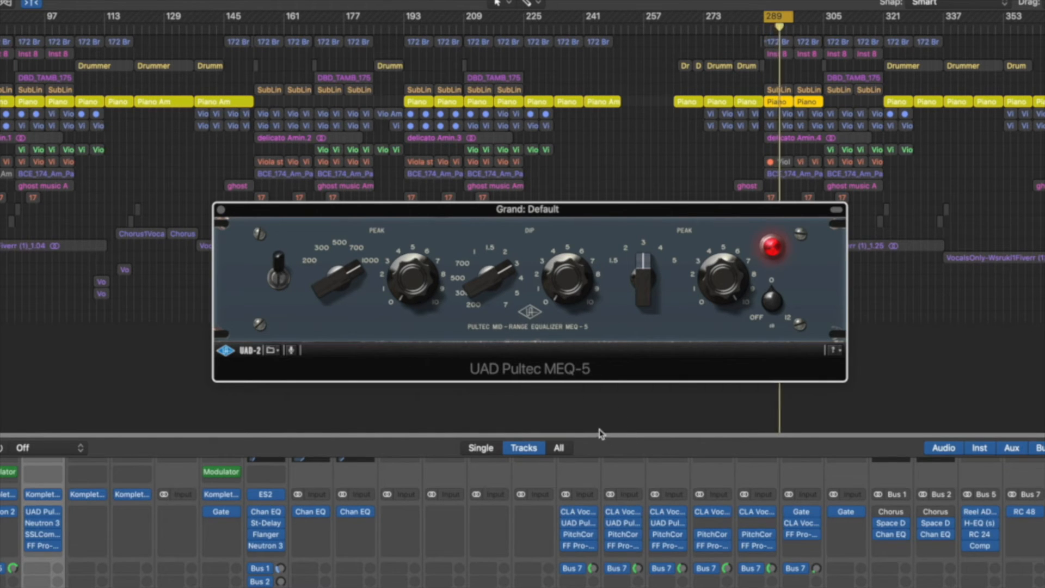
{"action": "left_click_drag", "start_coordinate": [568, 297], "coordinate": [566, 196]}
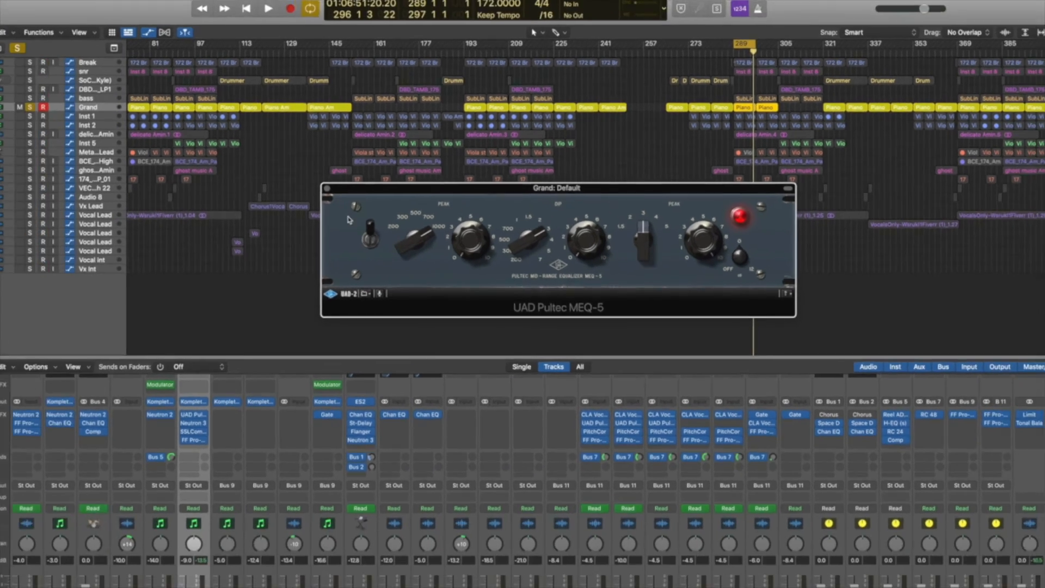
Close the MEQ-5, open a UAD Pultec EQP-1A on the Grand and sweep its bandwidth.
{"action": "left_click", "coordinate": [326, 188]}
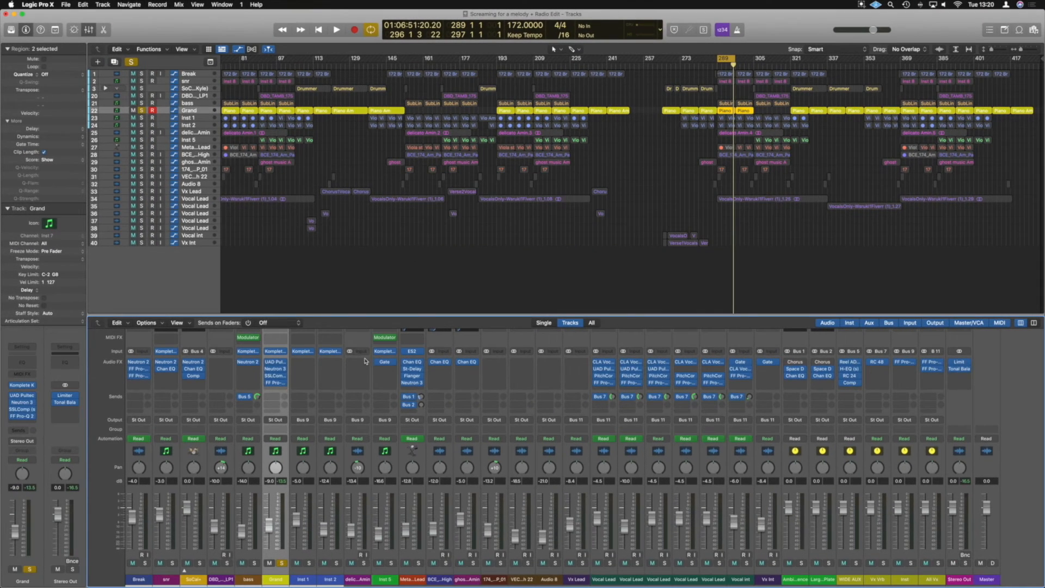
{"action": "left_click", "coordinate": [282, 389]}
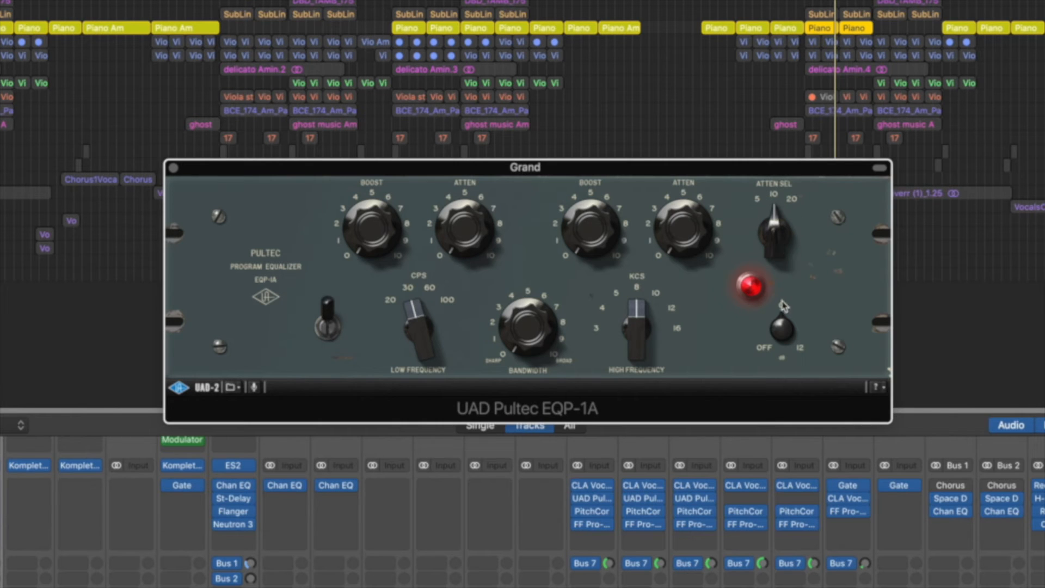
{"action": "mouse_move", "coordinate": [532, 349]}
{"action": "left_mouse_down"}
{"action": "mouse_move", "coordinate": [536, 218]}
{"action": "mouse_move", "coordinate": [540, 375]}
{"action": "mouse_move", "coordinate": [538, 225]}
{"action": "left_mouse_up"}
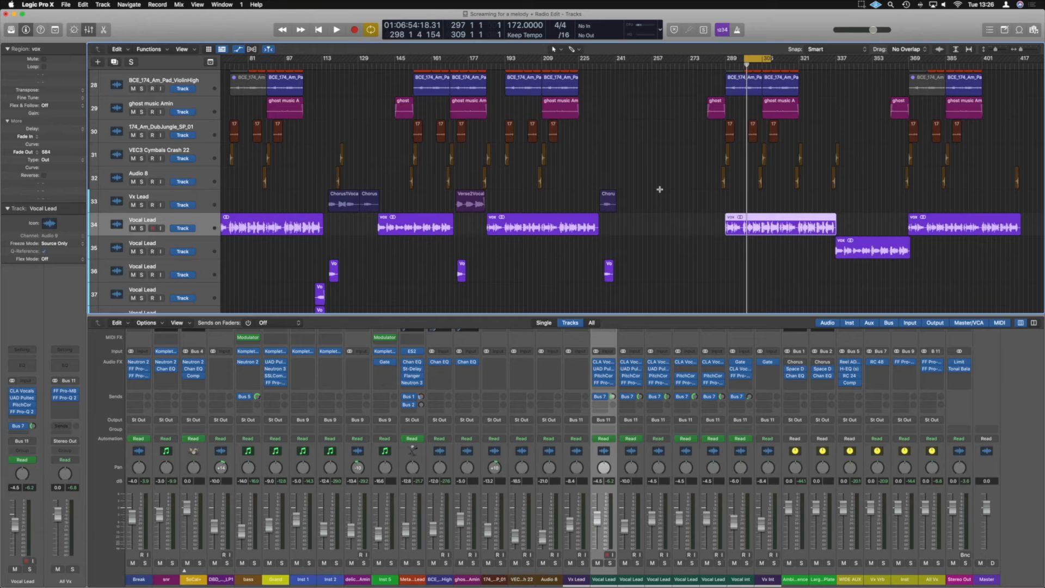
Solo the Vocal Lead on track 34, play a short passage and bypass its Bus 7 send.
{"action": "left_click", "coordinate": [610, 563]}
{"action": "key", "text": "space"}
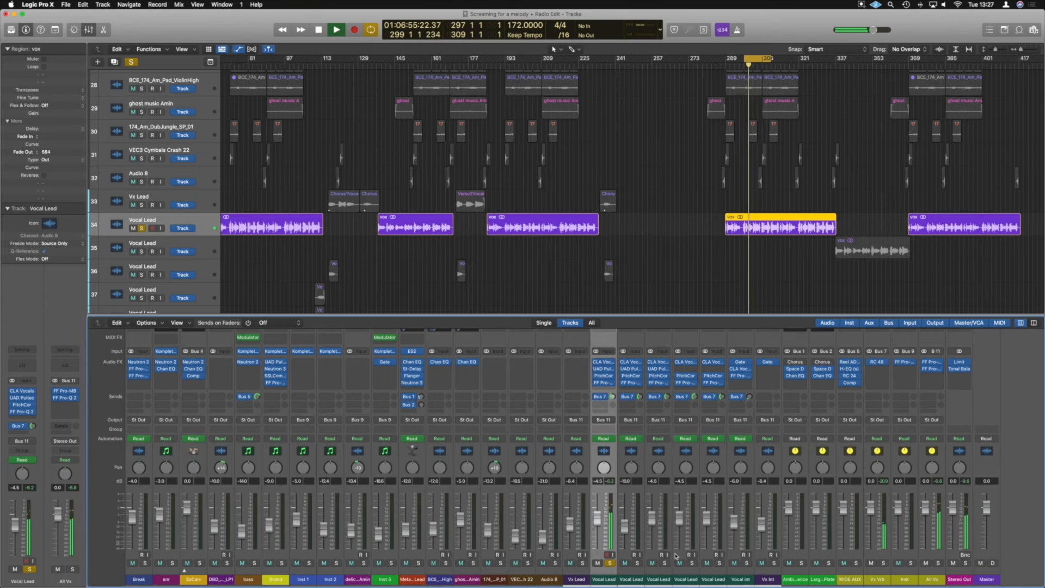
{"action": "key", "text": "space"}
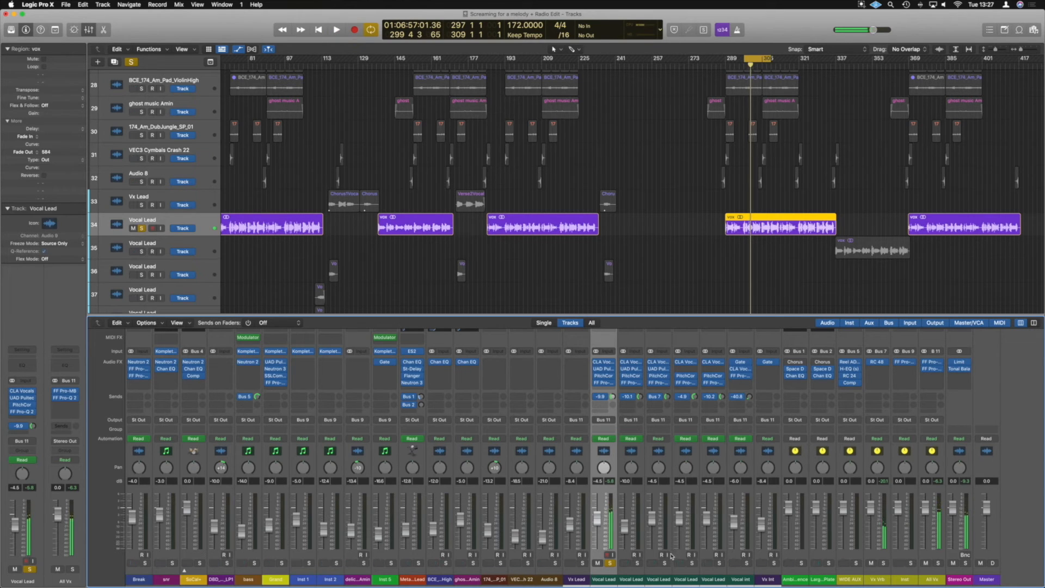
{"action": "left_click", "coordinate": [595, 397]}
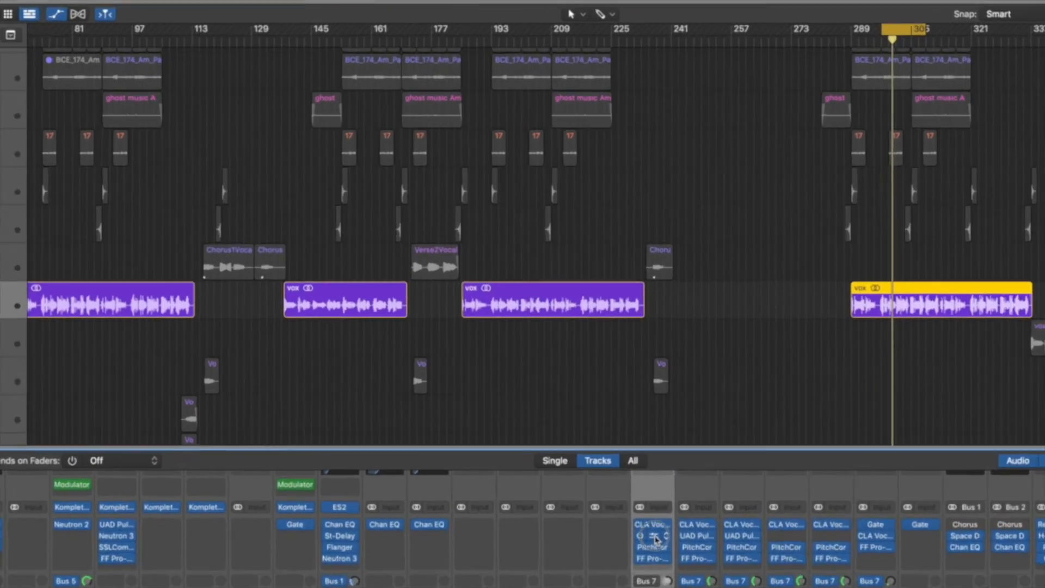
Inspect the Vocal Lead's Pultec EQP-1A and Pro-Q 2 settings, closing the plug-in window when done.
{"action": "left_click", "coordinate": [603, 369]}
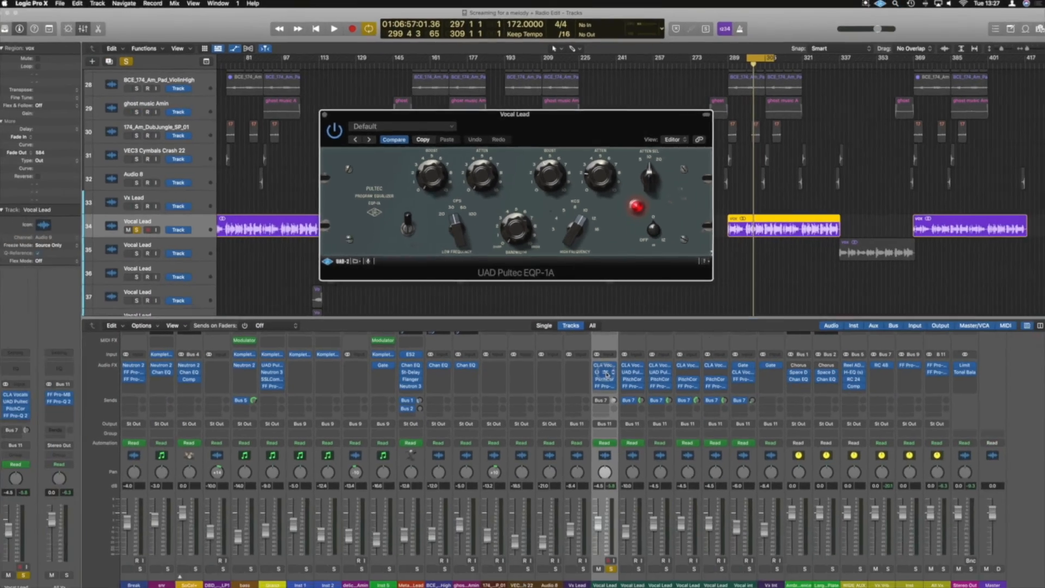
{"action": "left_click", "coordinate": [604, 370]}
{"action": "left_click", "coordinate": [605, 383]}
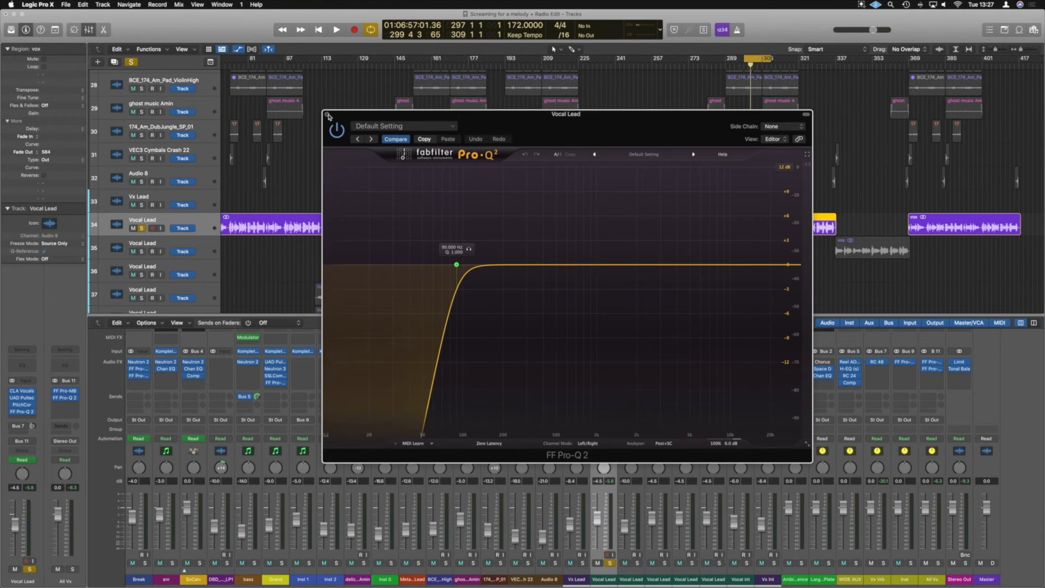
{"action": "left_click", "coordinate": [328, 117]}
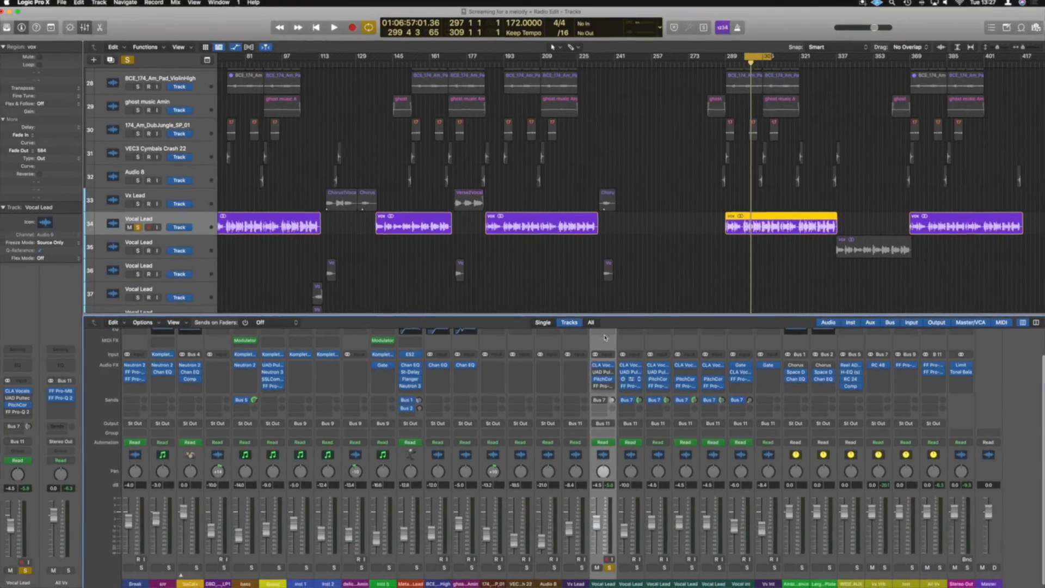
Add a Channel EQ to the Vocal Lead, move its 2500 Hz band to 4940 Hz at +1.5 dB and play.
{"action": "left_click", "coordinate": [604, 335]}
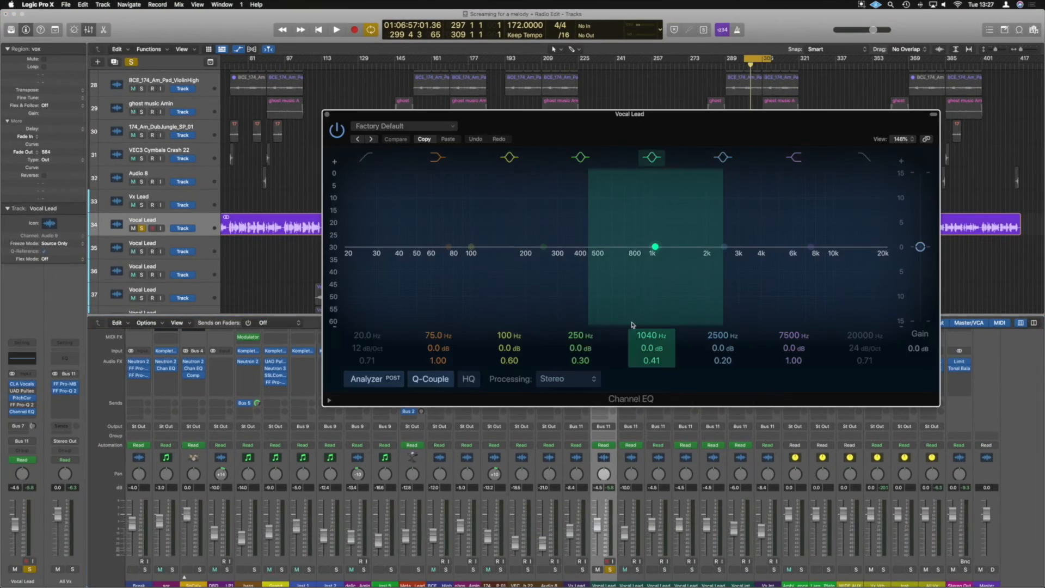
{"action": "left_click_drag", "start_coordinate": [759, 127], "coordinate": [682, 173]}
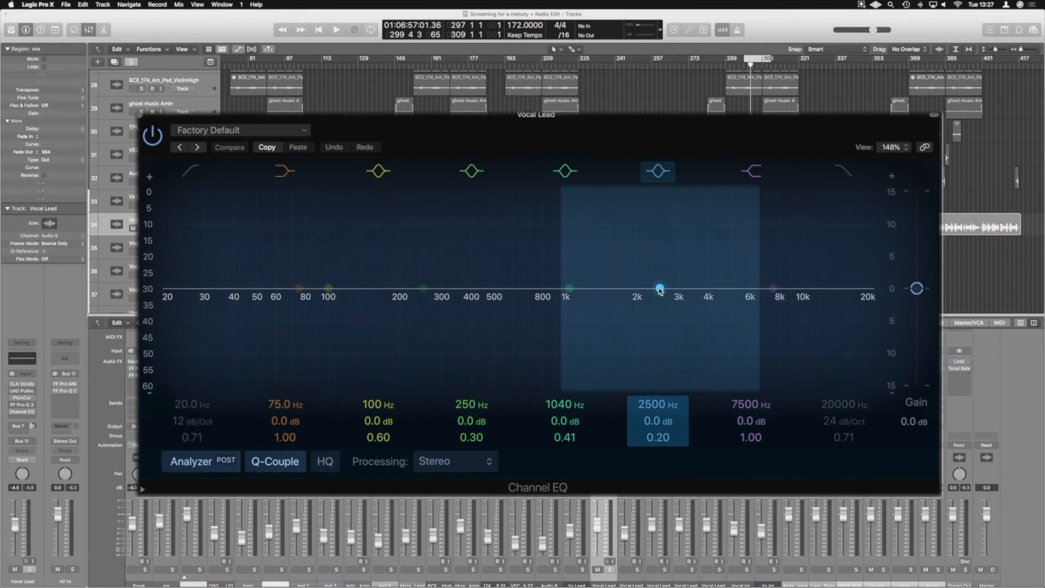
{"action": "left_click_drag", "start_coordinate": [657, 293], "coordinate": [728, 279]}
{"action": "key", "text": "space"}
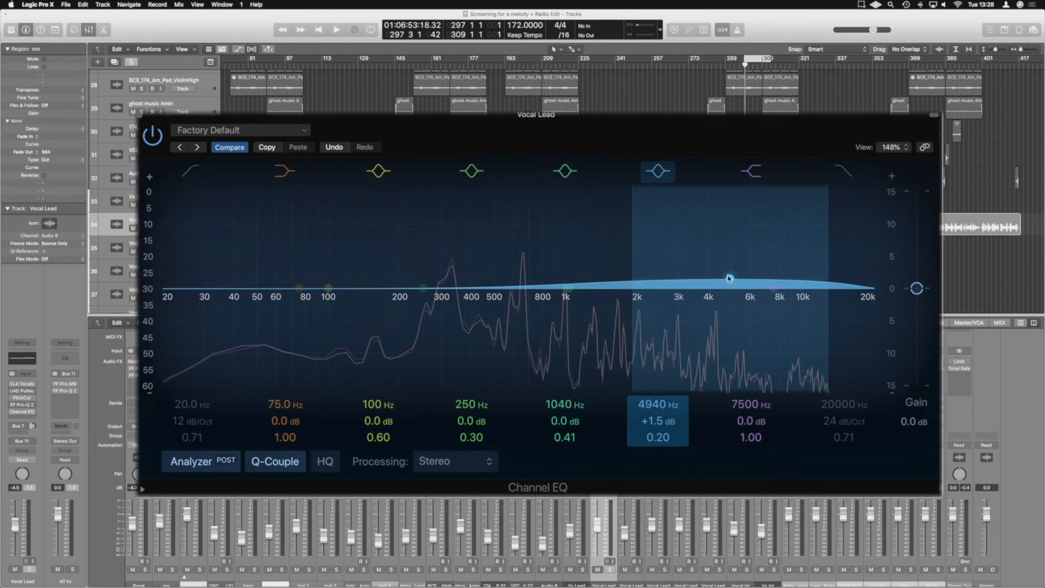
Raise the boosted Channel EQ band to +10.9 dB at 7300 Hz while playing the soloed vocal.
{"action": "left_click_drag", "start_coordinate": [730, 279], "coordinate": [771, 220]}
{"action": "key", "text": "space"}
{"action": "key", "text": "space"}
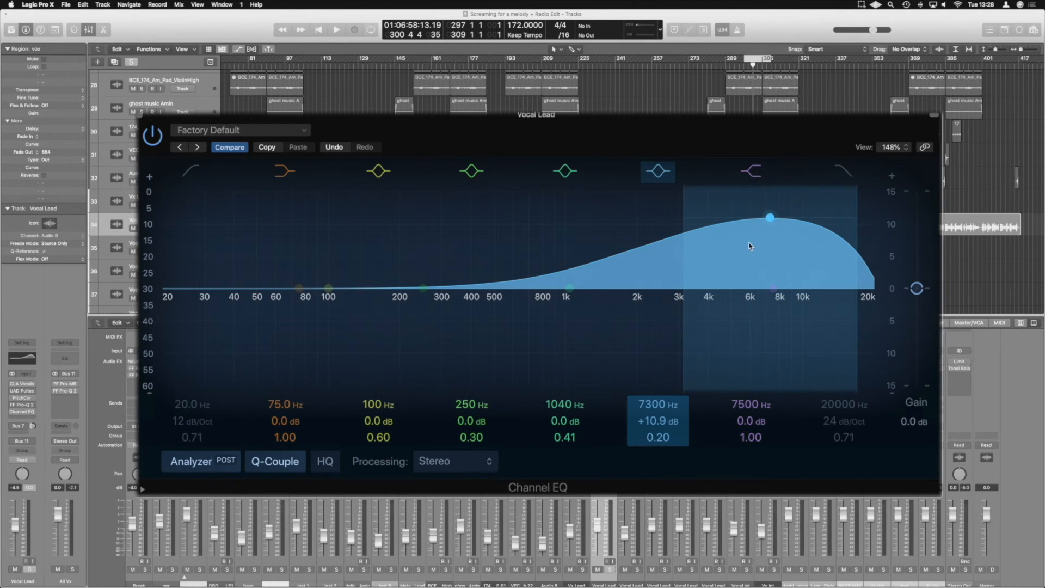
Sweep the wide boost down into the midrange during playback, then return the band to 7200 Hz at 0.0 dB.
{"action": "left_click_drag", "start_coordinate": [771, 238], "coordinate": [506, 226]}
{"action": "key", "text": "space"}
{"action": "key", "text": "space"}
{"action": "key", "text": "space"}
{"action": "key", "text": "space"}
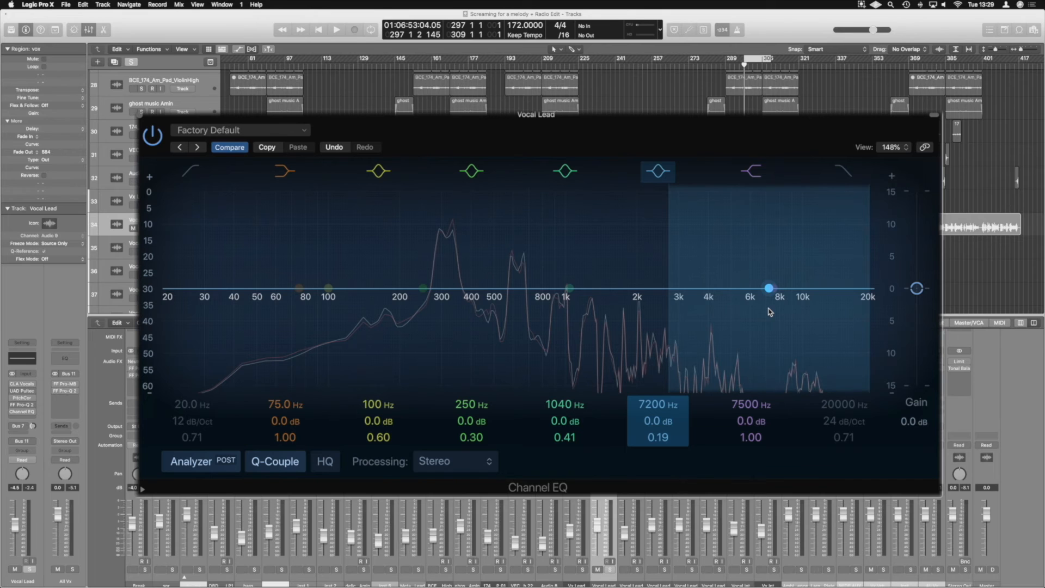
Boost the 7200 Hz band to +7.1 dB with a Q of 1.10, then move it to 6350 Hz at +12.8 dB during playback.
{"action": "left_click_drag", "start_coordinate": [770, 288], "coordinate": [770, 241]}
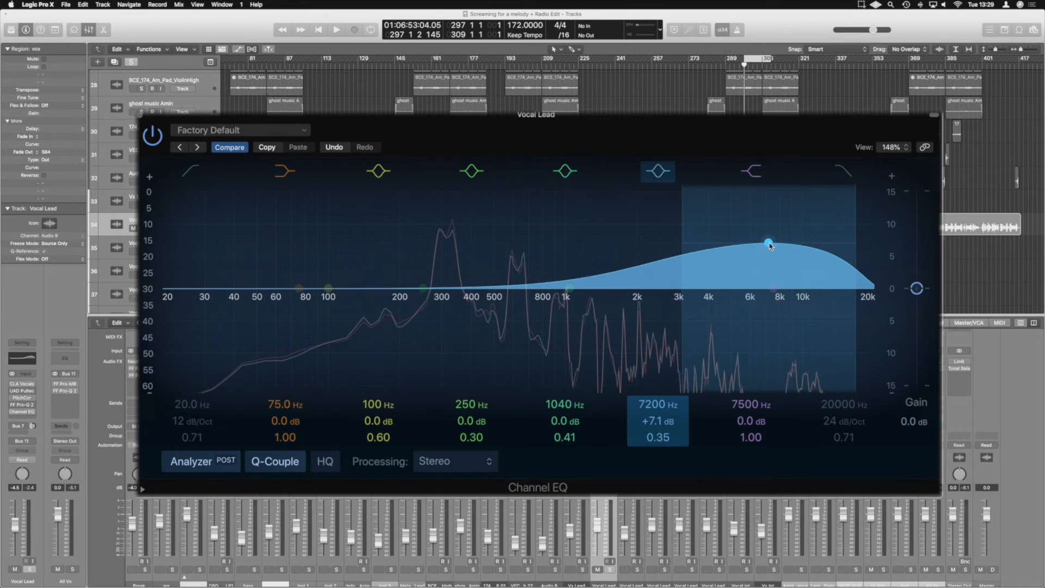
{"action": "scroll", "coordinate": [769, 243], "scroll_direction": "up", "scroll_amount": 5}
{"action": "key", "text": "space"}
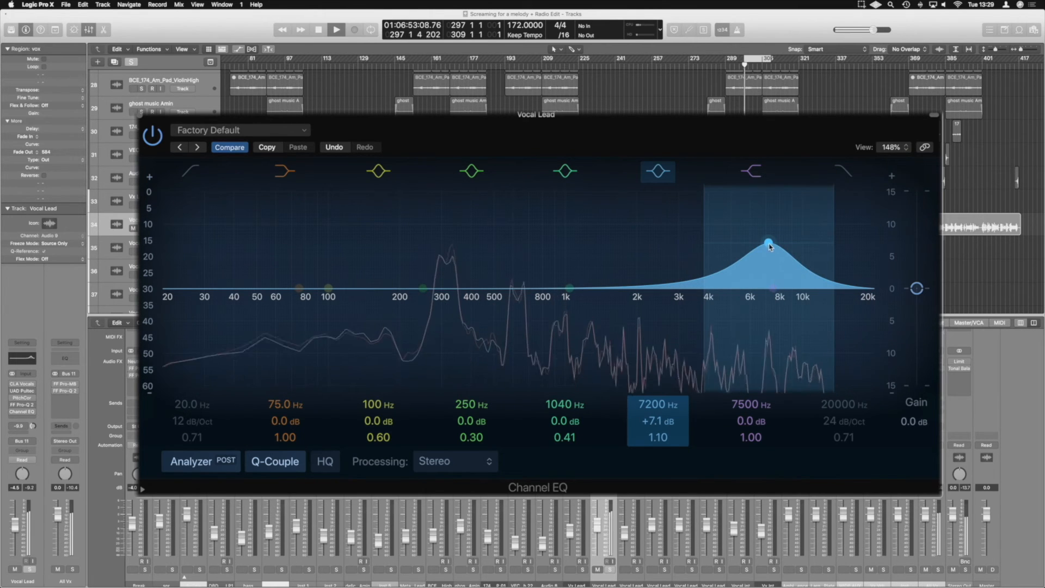
{"action": "left_click_drag", "start_coordinate": [770, 243], "coordinate": [755, 199]}
{"action": "key", "text": "space"}
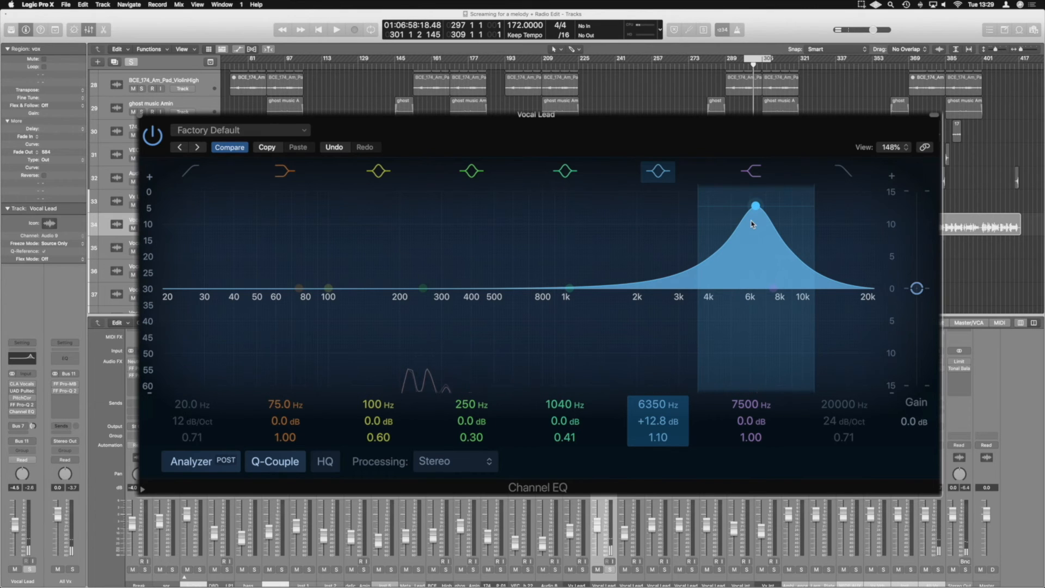
Narrow the 6350 Hz boost to a Q of 2.10 and listen to the vocal's sibilance.
{"action": "scroll", "coordinate": [758, 206], "scroll_direction": "down", "scroll_amount": 5}
{"action": "scroll", "coordinate": [758, 206], "scroll_direction": "up", "scroll_amount": 10}
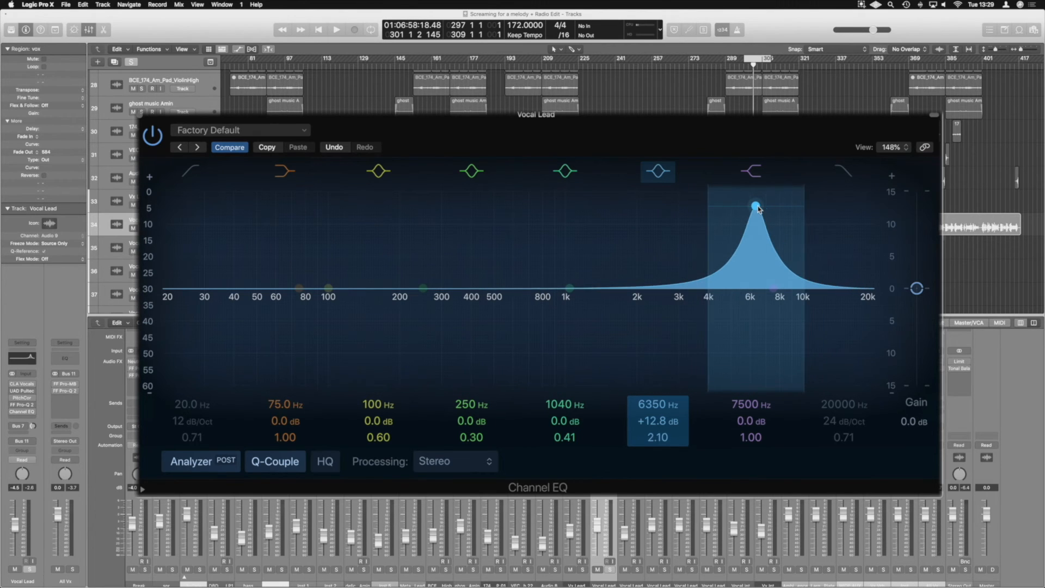
{"action": "key", "text": "space"}
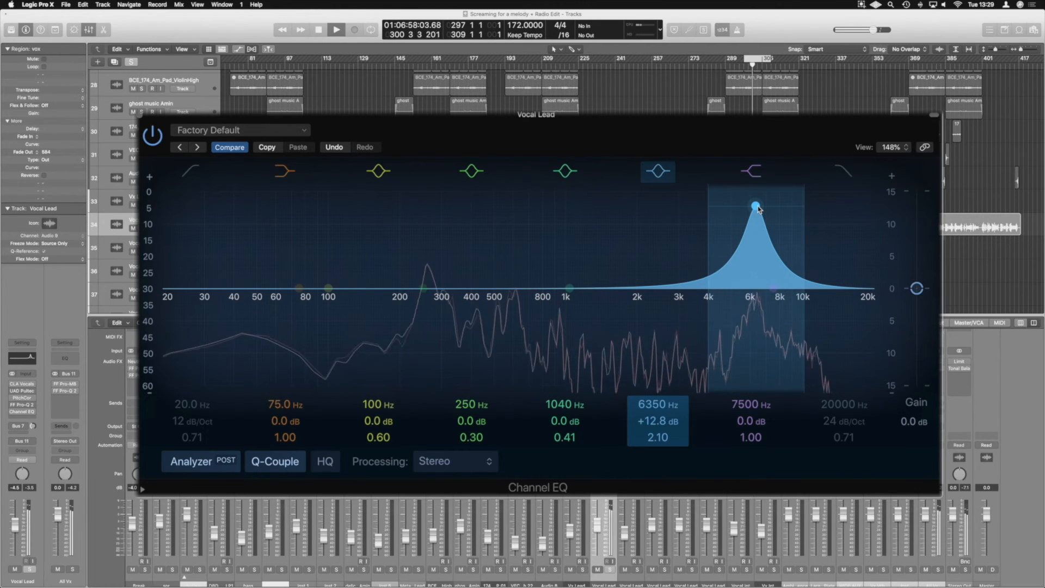
{"action": "key", "text": "space"}
Cut the 6350 Hz band to -4.0 dB, then unsolo the Vocal Lead and play it in the full mix.
{"action": "left_click_drag", "start_coordinate": [757, 221], "coordinate": [756, 303]}
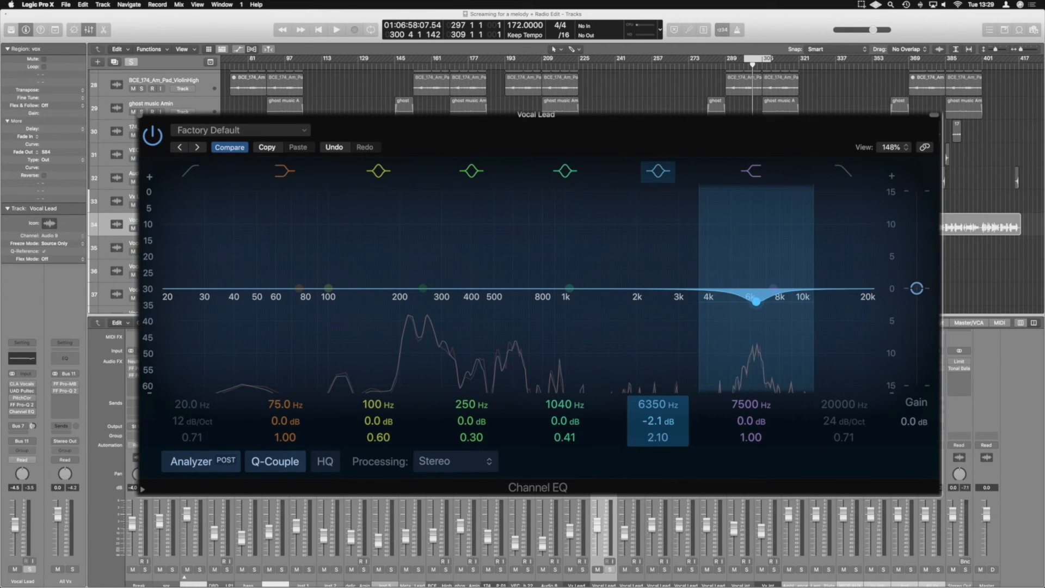
{"action": "key", "text": "space"}
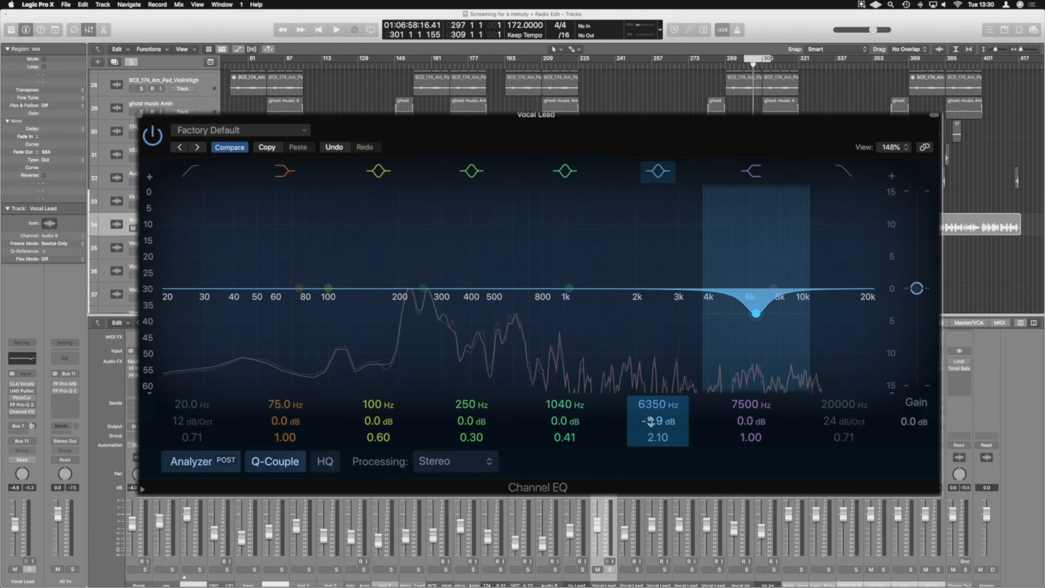
{"action": "key", "text": "space"}
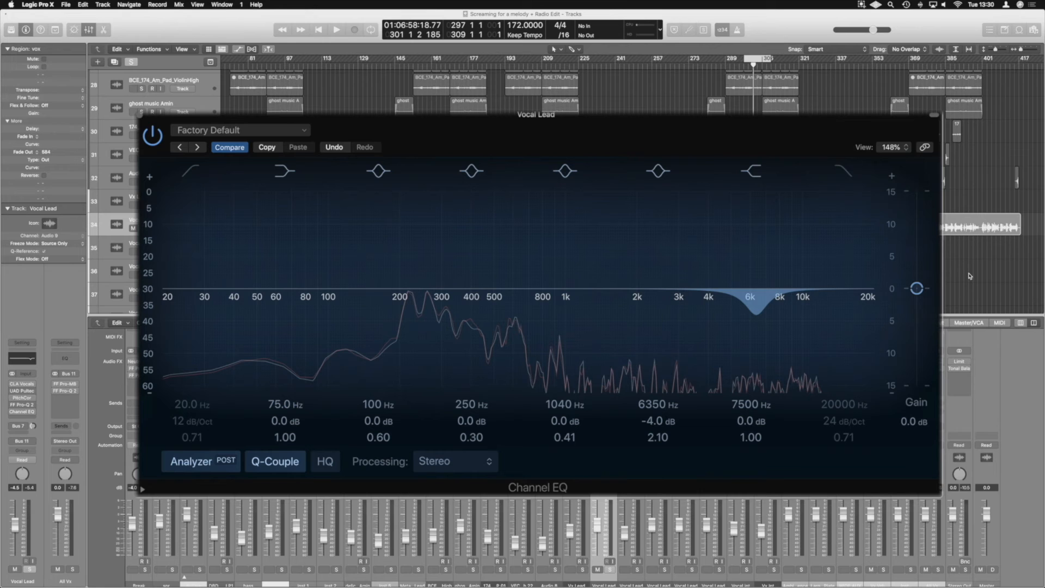
{"action": "left_click", "coordinate": [611, 570]}
{"action": "key", "text": "space"}
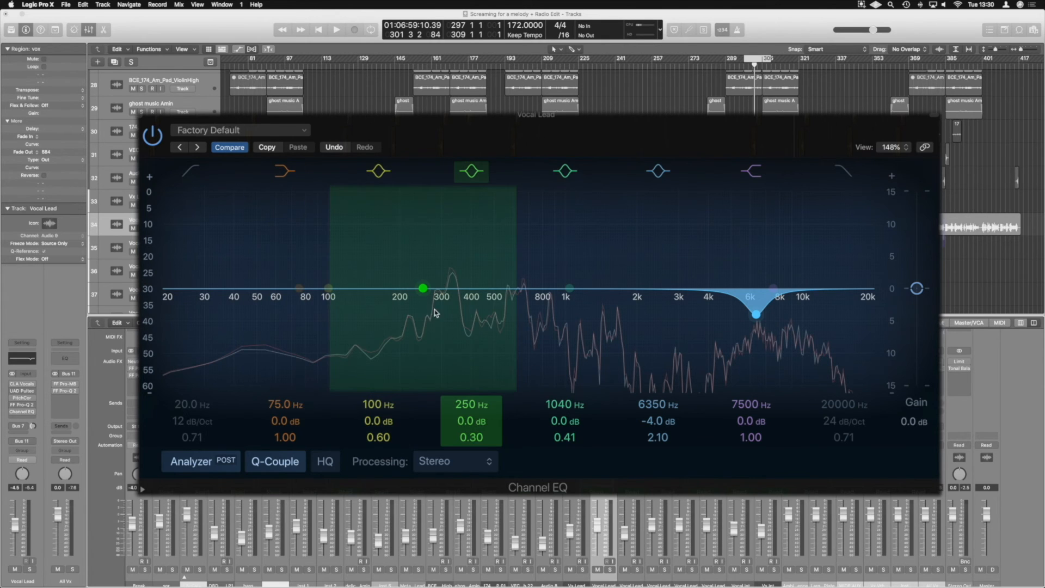
Boost the 100 Hz band to +16.5 dB at 141 Hz with a Q of 3.20, play the mix and solo the Vocal Lead.
{"action": "left_click_drag", "start_coordinate": [328, 289], "coordinate": [364, 184]}
{"action": "key", "text": "space"}
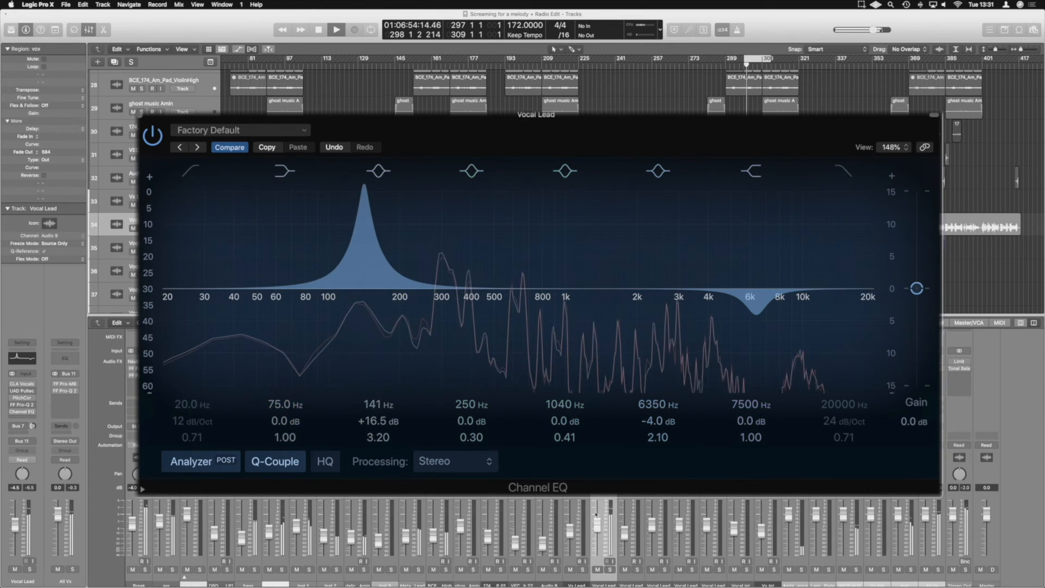
{"action": "left_click", "coordinate": [610, 570]}
Move the 141 Hz boost to 288 Hz at +14.9 dB with a Q of 2.50 and listen to the soloed Vocal Lead.
{"action": "left_click_drag", "start_coordinate": [364, 202], "coordinate": [437, 185]}
{"action": "key", "text": "space"}
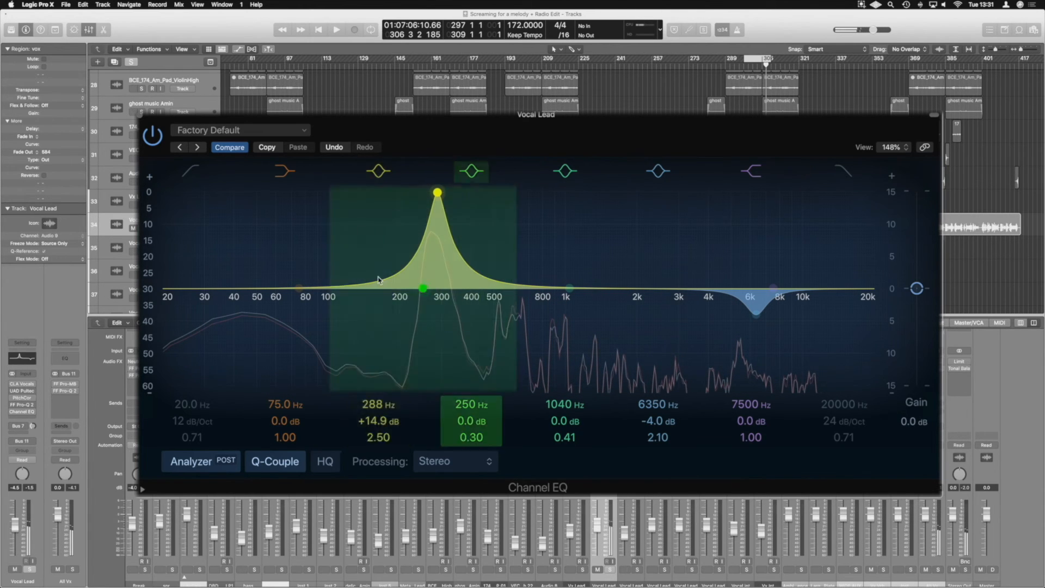
{"action": "key", "text": "space"}
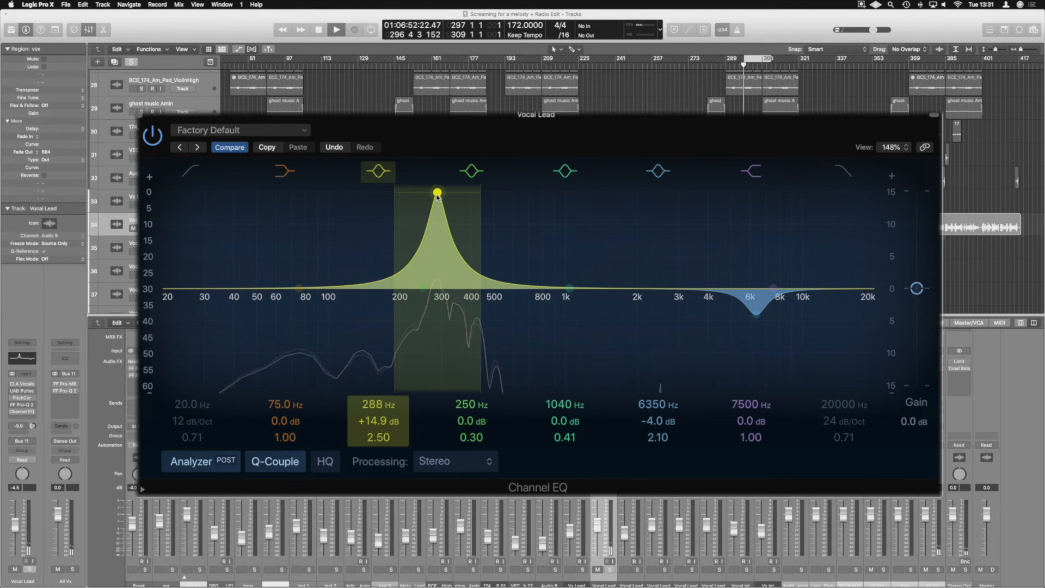
Sweep the 288 Hz band to -0.4 dB at 149 Hz, +15.4 dB at 106 Hz and +1.5 dB at 144 Hz during playback.
{"action": "left_click_drag", "start_coordinate": [437, 196], "coordinate": [368, 363]}
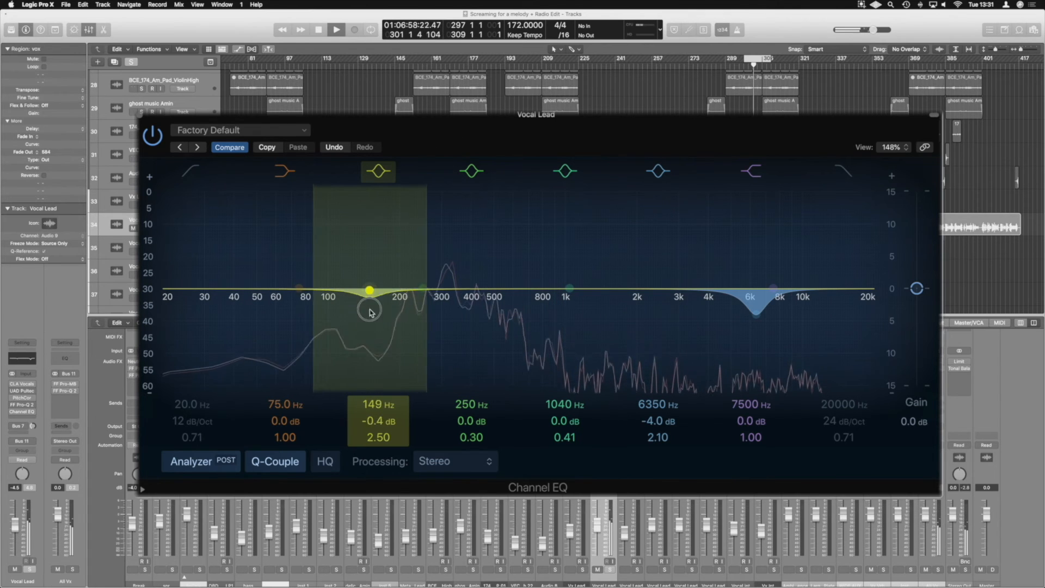
{"action": "left_click_drag", "start_coordinate": [370, 312], "coordinate": [336, 190]}
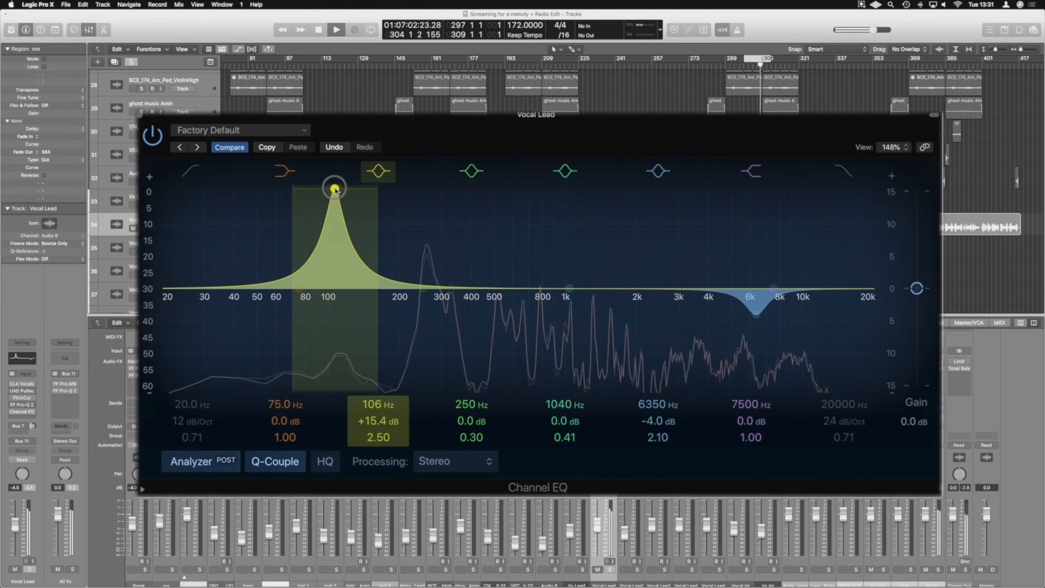
{"action": "left_click_drag", "start_coordinate": [334, 189], "coordinate": [388, 313]}
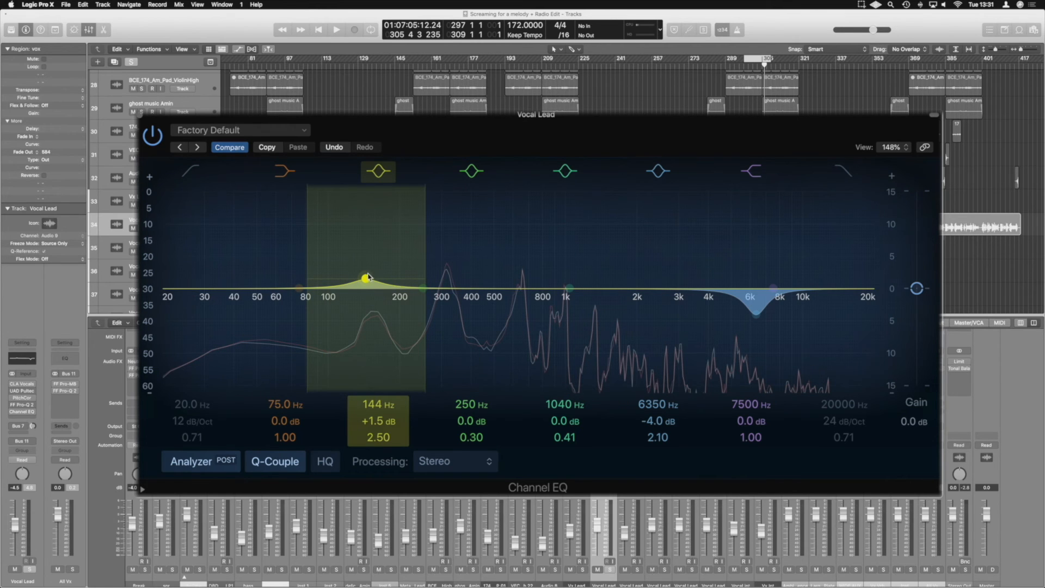
Play the vocal, move the 144 Hz band to +1.2 dB at 131 Hz, and switch that band off.
{"action": "key", "text": "space"}
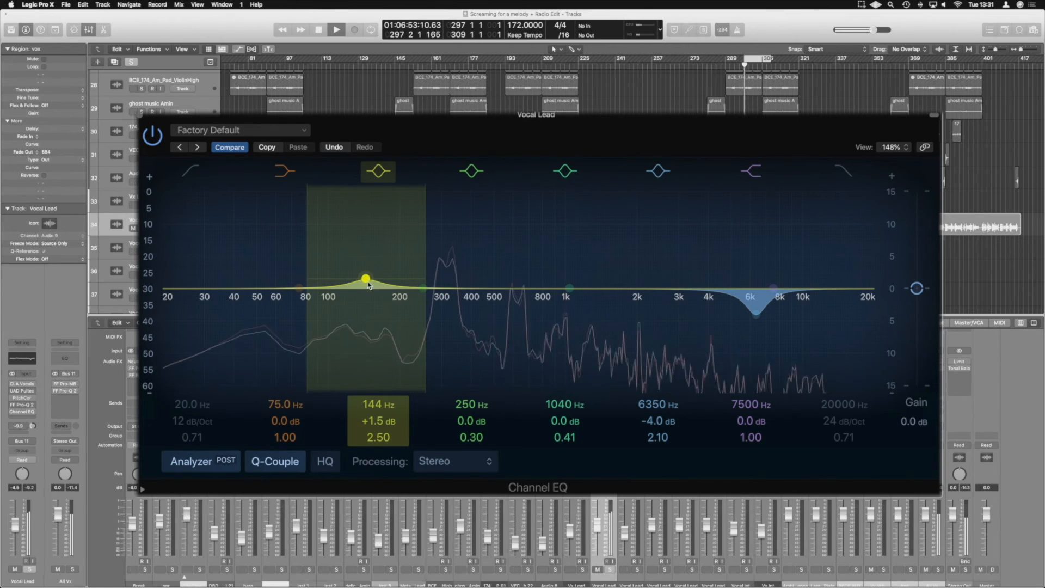
{"action": "left_click_drag", "start_coordinate": [366, 279], "coordinate": [356, 282]}
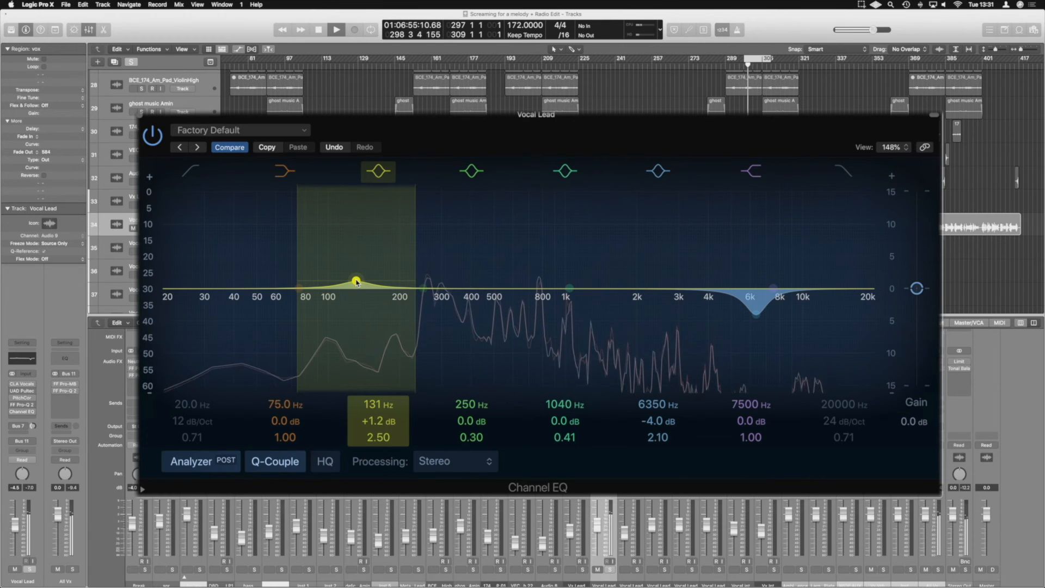
{"action": "left_click", "coordinate": [378, 171]}
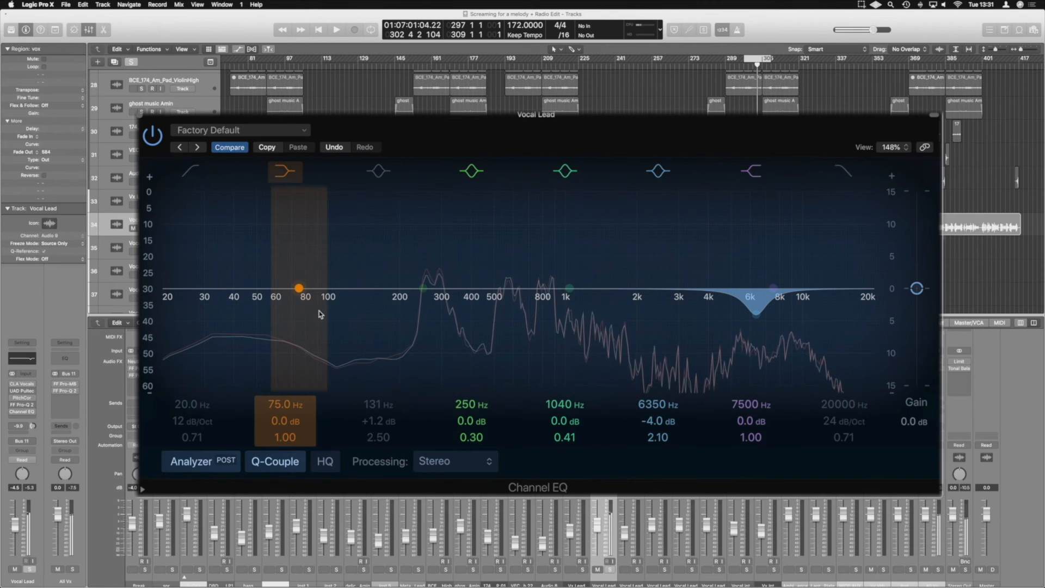
Enable the low cut filter at 180 Hz with an 18 dB/Oct slope and a Q of 0.88, and play the vocal.
{"action": "left_click", "coordinate": [186, 234]}
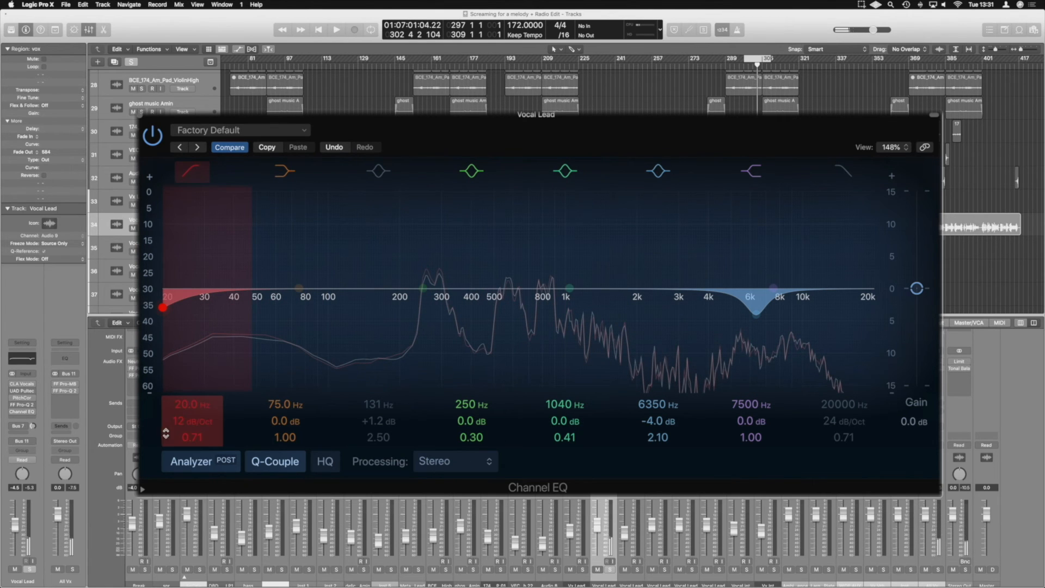
{"action": "double_click", "coordinate": [181, 404]}
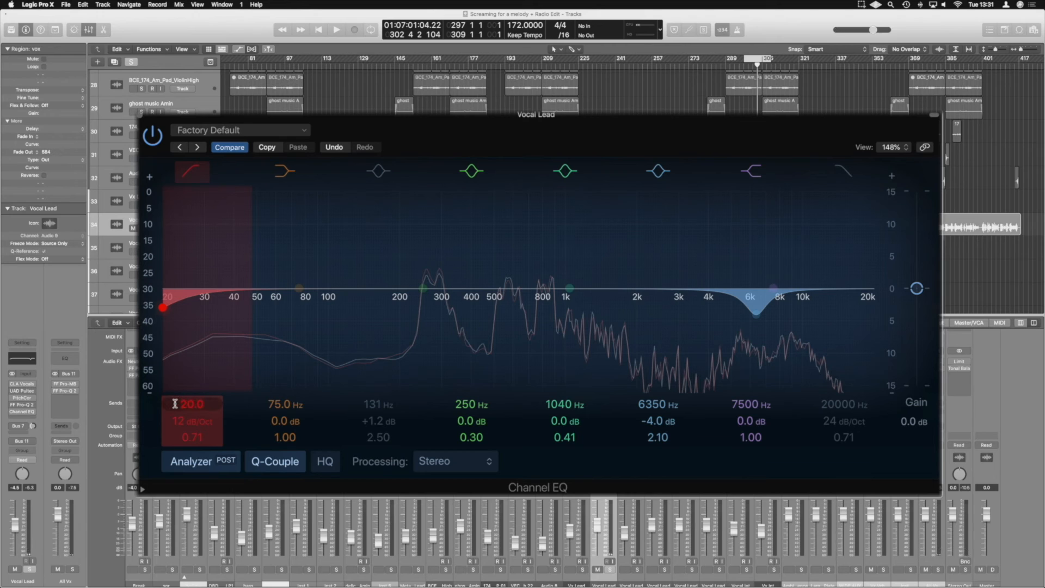
{"action": "type", "text": "180"}
{"action": "key", "text": "Return"}
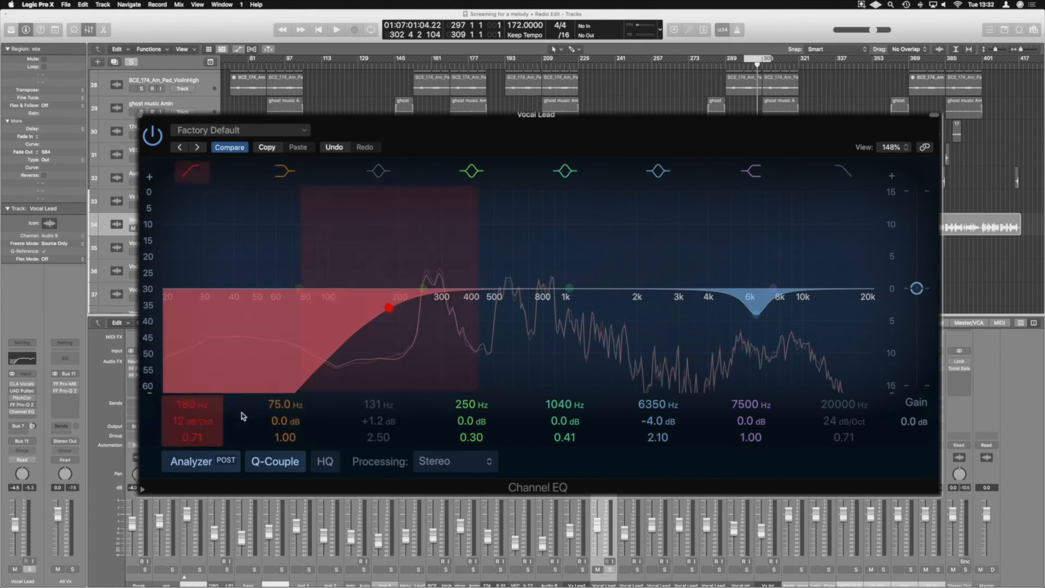
{"action": "left_click_drag", "start_coordinate": [177, 423], "coordinate": [199, 437]}
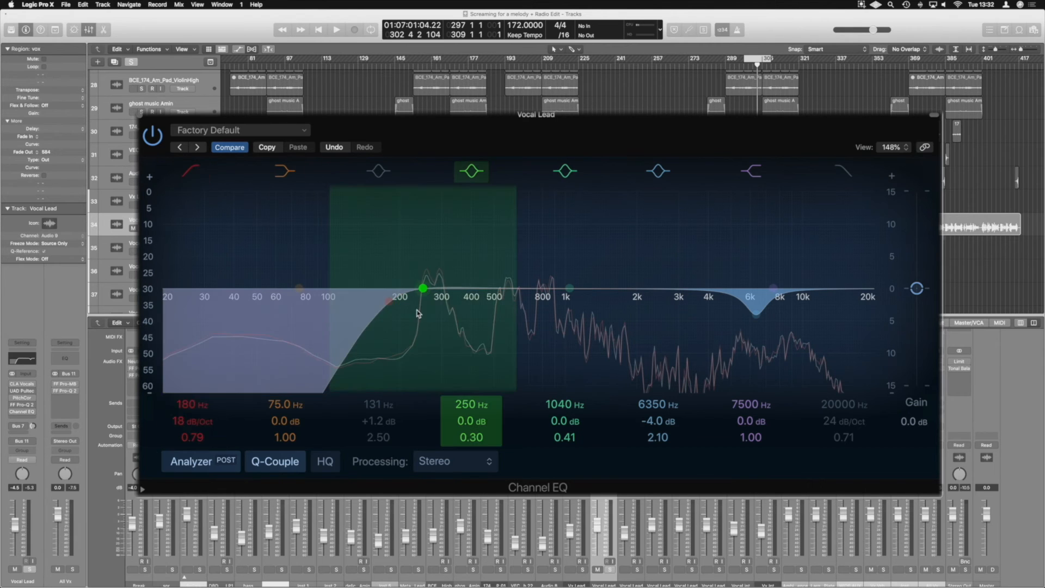
{"action": "left_click_drag", "start_coordinate": [198, 442], "coordinate": [199, 437]}
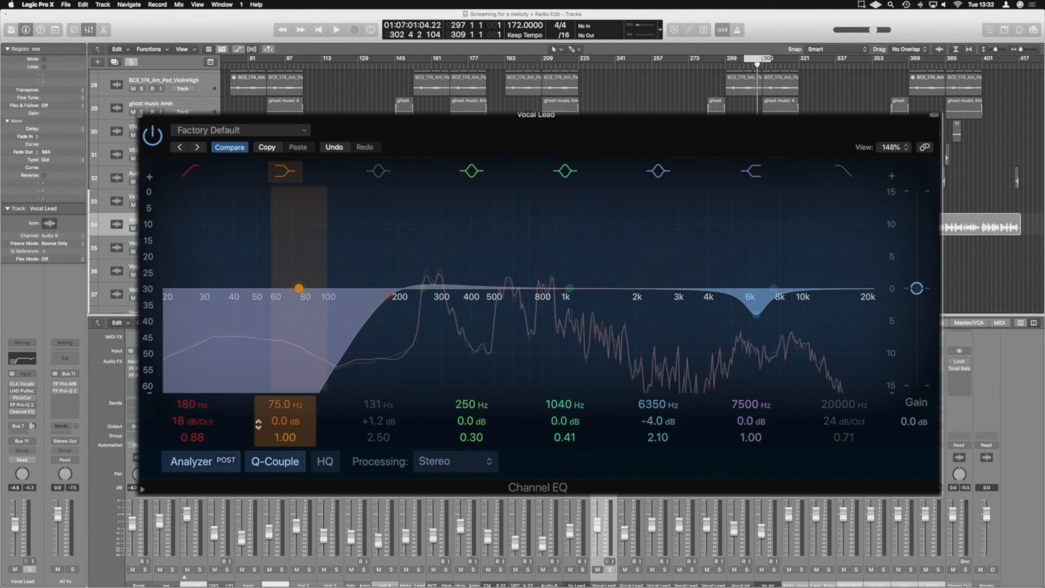
{"action": "key", "text": "space"}
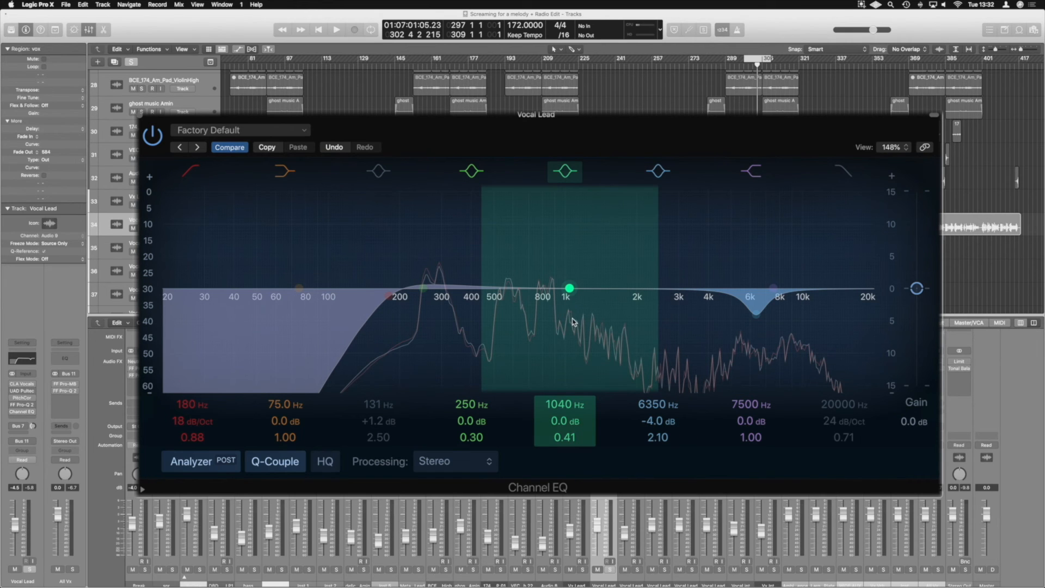
Boost the 1040 Hz band to +7.7 dB at 1470 Hz, then settle it at +3.8 dB and 1730 Hz during playback.
{"action": "mouse_move", "coordinate": [569, 288]}
{"action": "left_mouse_down"}
{"action": "mouse_move", "coordinate": [608, 293]}
{"action": "mouse_move", "coordinate": [608, 231]}
{"action": "left_mouse_up"}
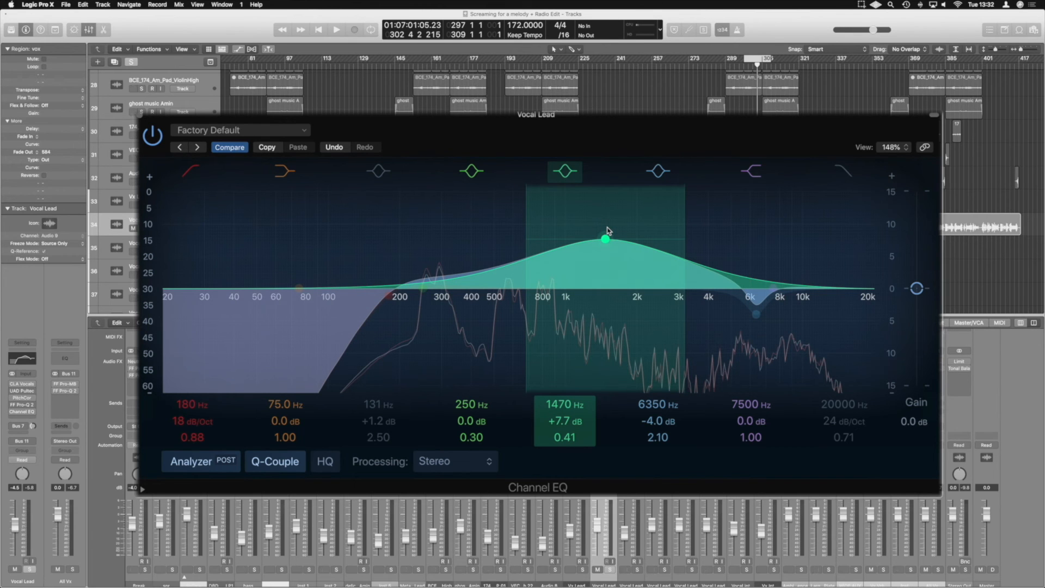
{"action": "key", "text": "space"}
{"action": "left_click_drag", "start_coordinate": [608, 230], "coordinate": [624, 273]}
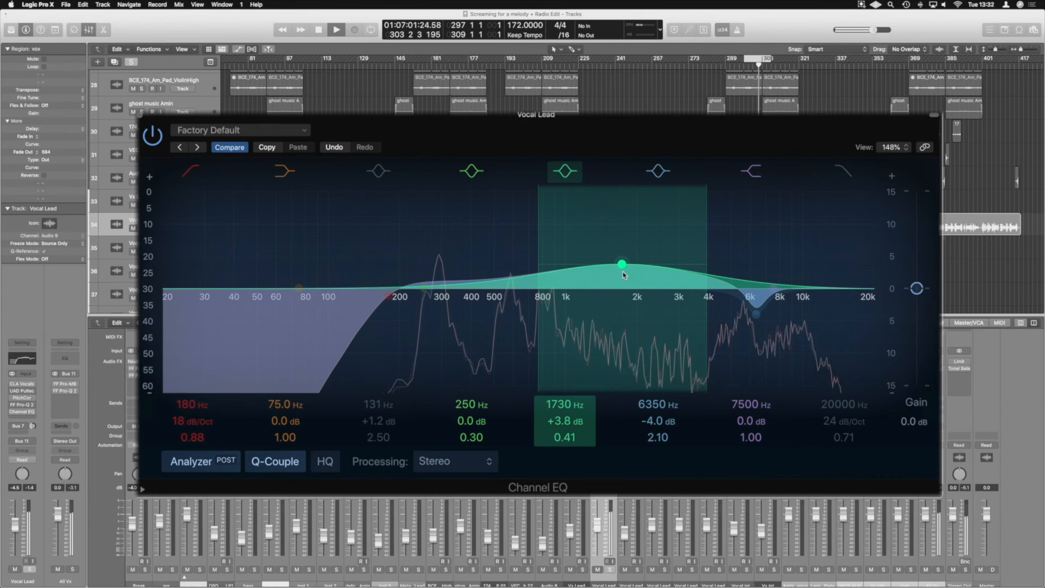
{"action": "key", "text": "space"}
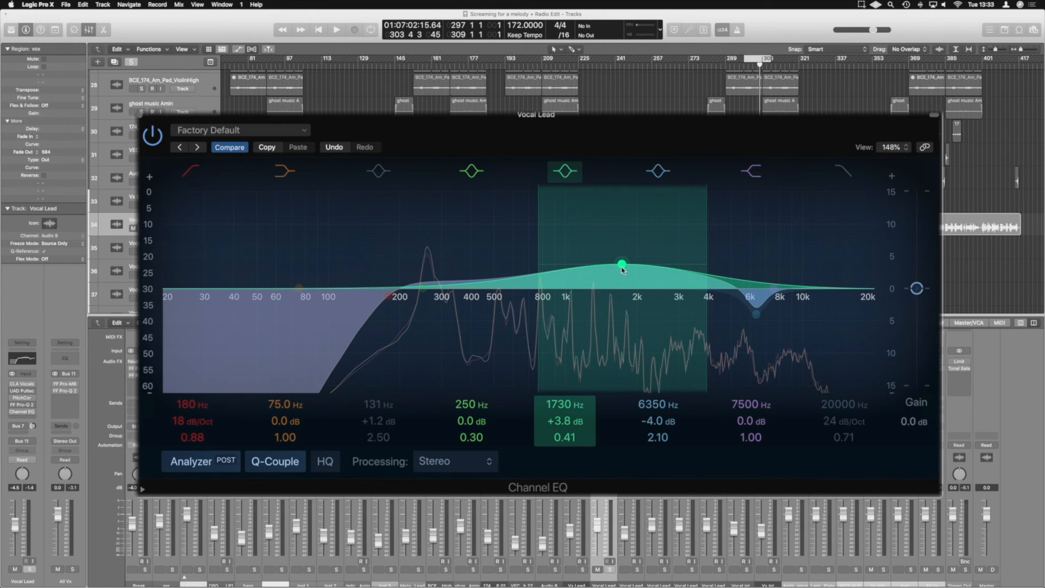
Compare the Vocal Lead with the Channel EQ bypassed and enabled, first soloed and then in the full mix.
{"action": "left_click", "coordinate": [153, 143]}
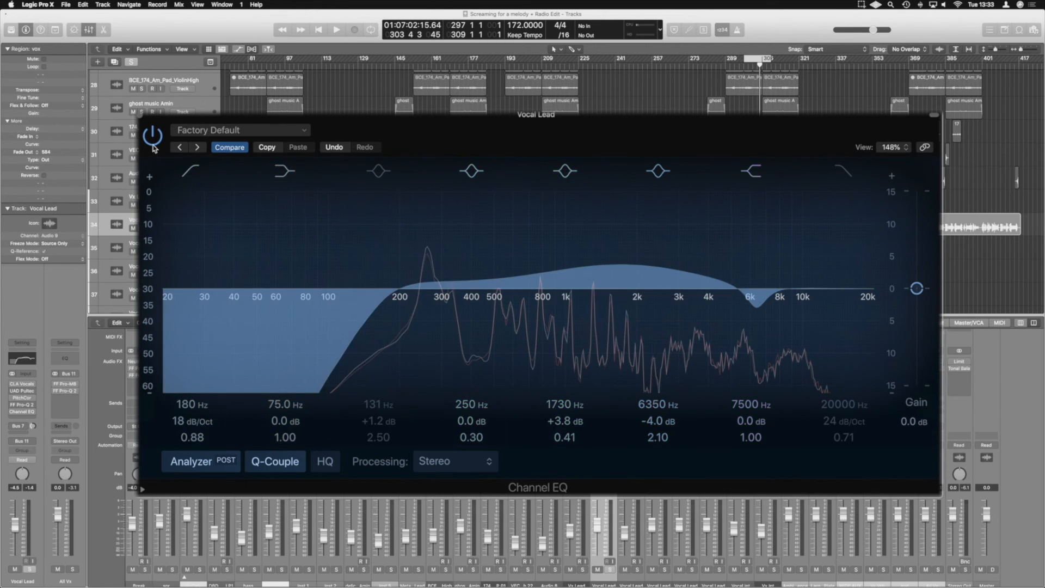
{"action": "left_click", "coordinate": [153, 143]}
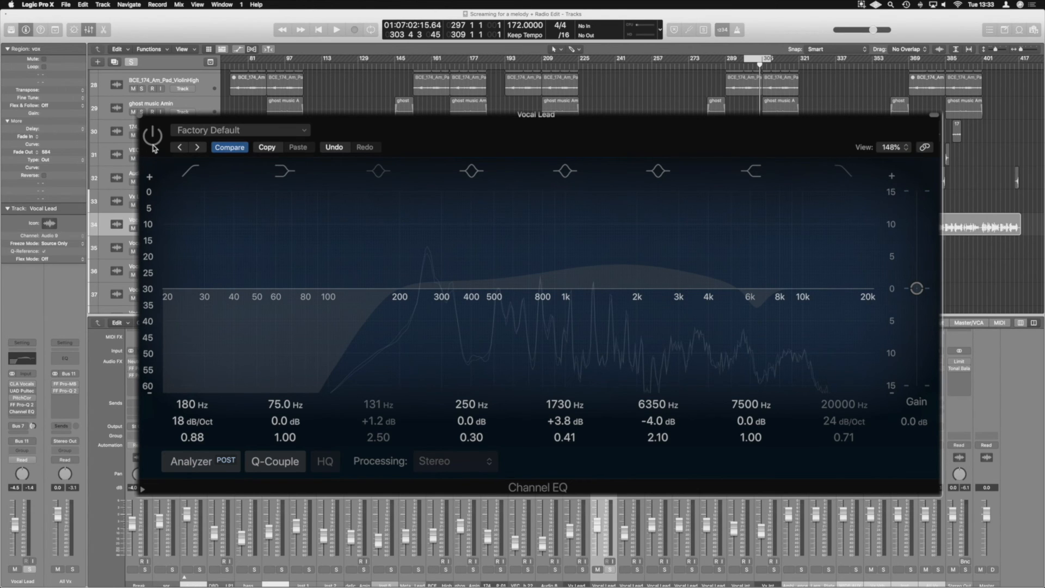
{"action": "key", "text": "space"}
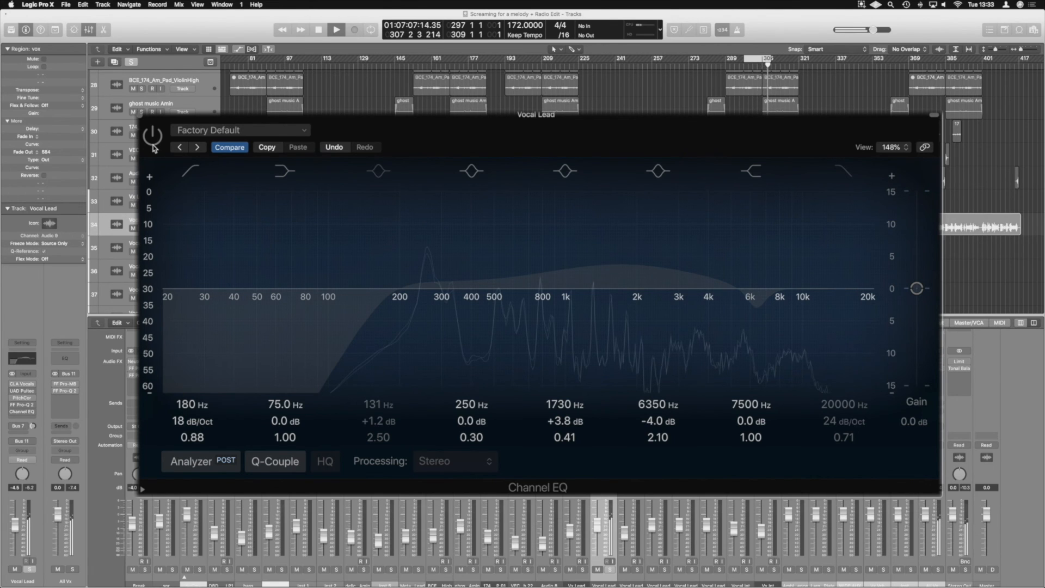
{"action": "left_click", "coordinate": [152, 144]}
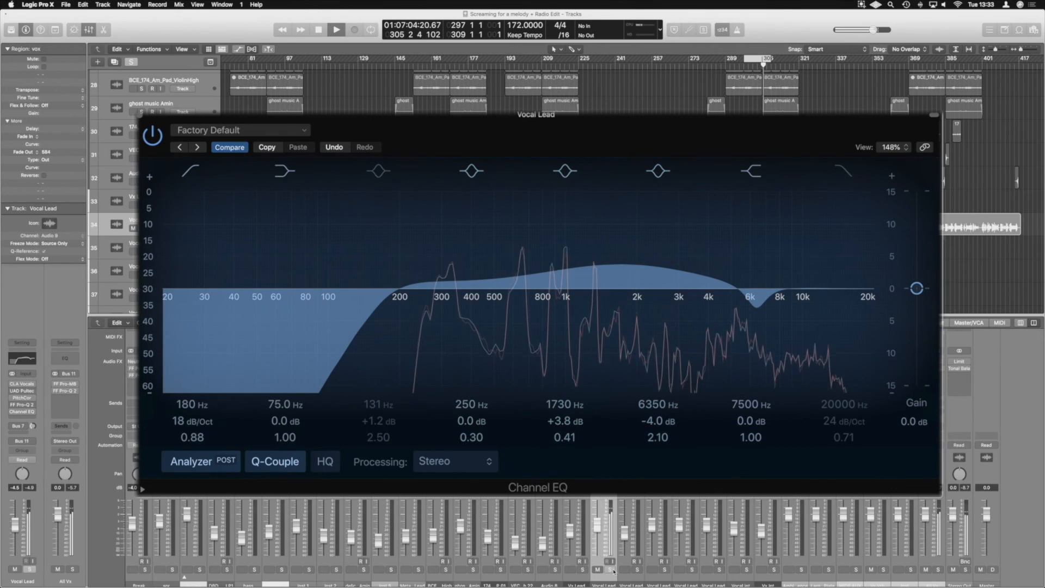
{"action": "left_click", "coordinate": [152, 136]}
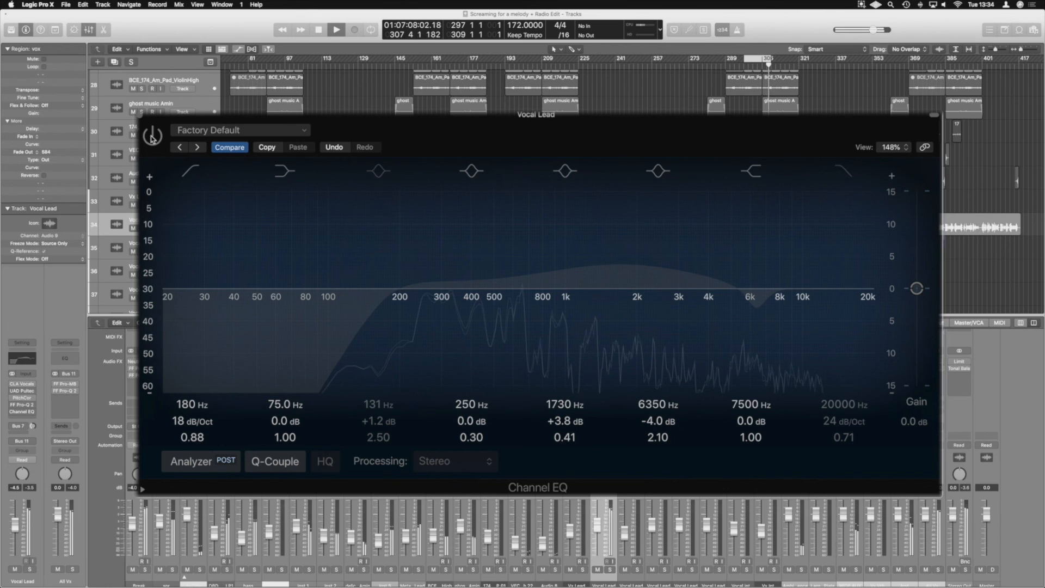
{"action": "left_click", "coordinate": [151, 136]}
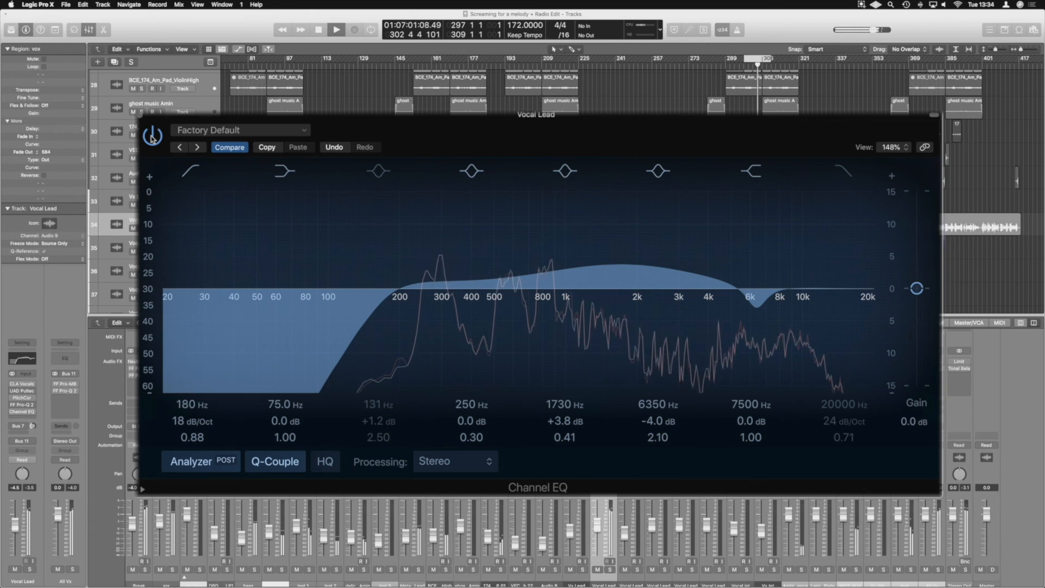
{"action": "key", "text": "space"}
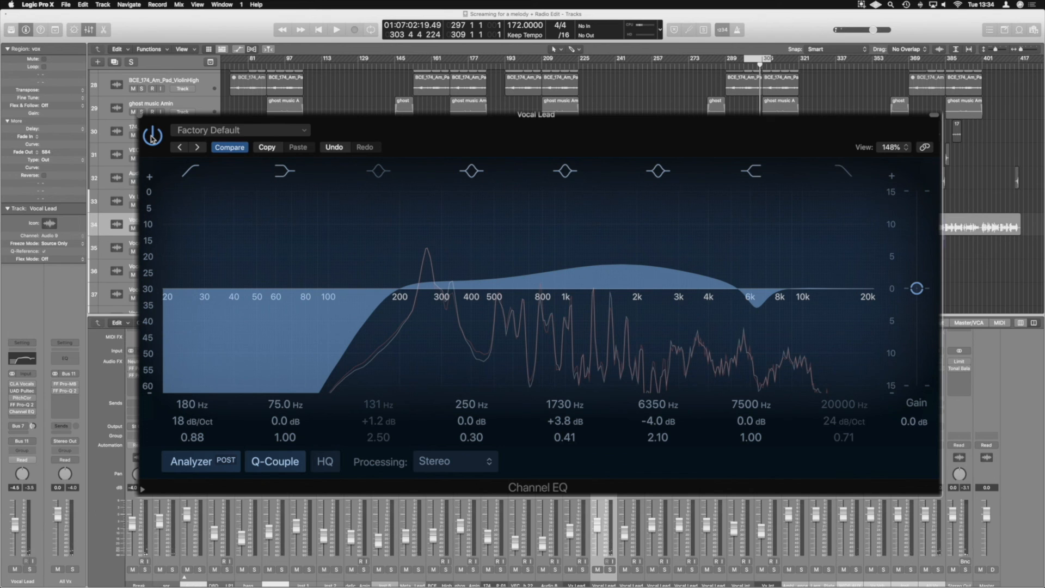
Reduce the 1730 Hz boost to +2.0 dB at 1750 Hz and listen to it in the full mix.
{"action": "left_click_drag", "start_coordinate": [623, 267], "coordinate": [624, 282]}
{"action": "key", "text": "space"}
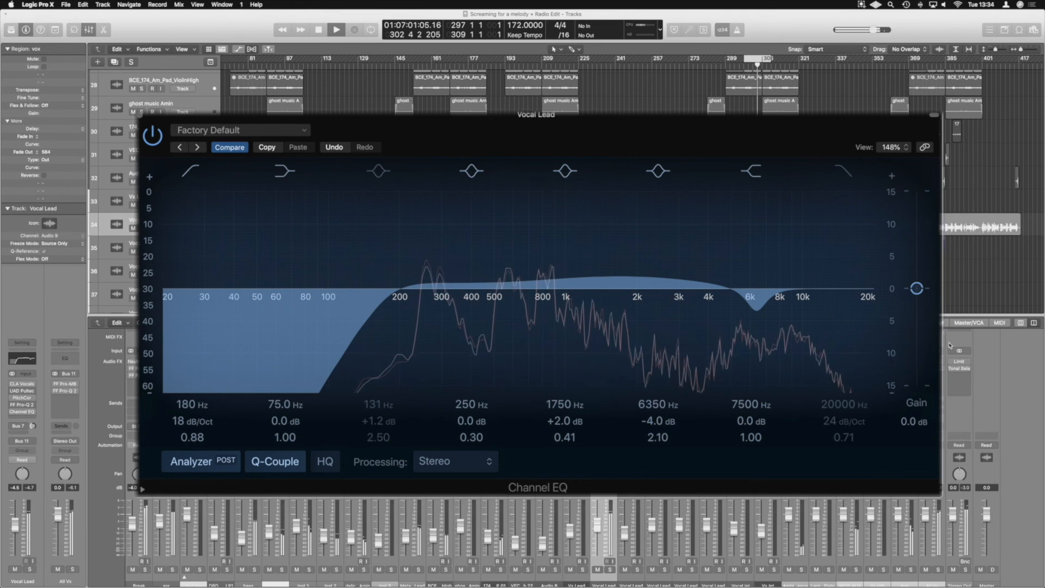
{"action": "key", "text": "space"}
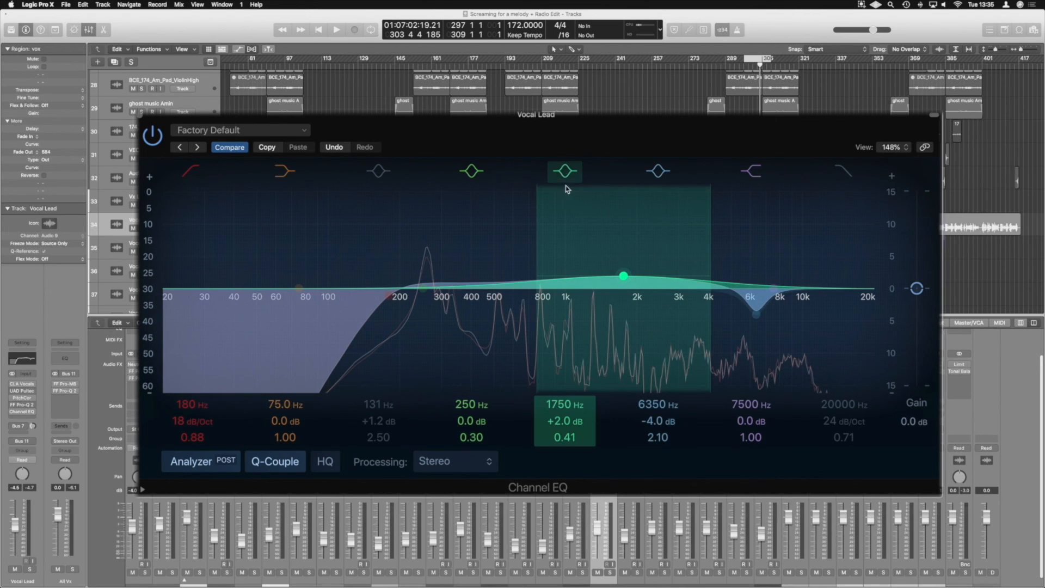
{"action": "left_click_drag", "start_coordinate": [623, 272], "coordinate": [627, 275]}
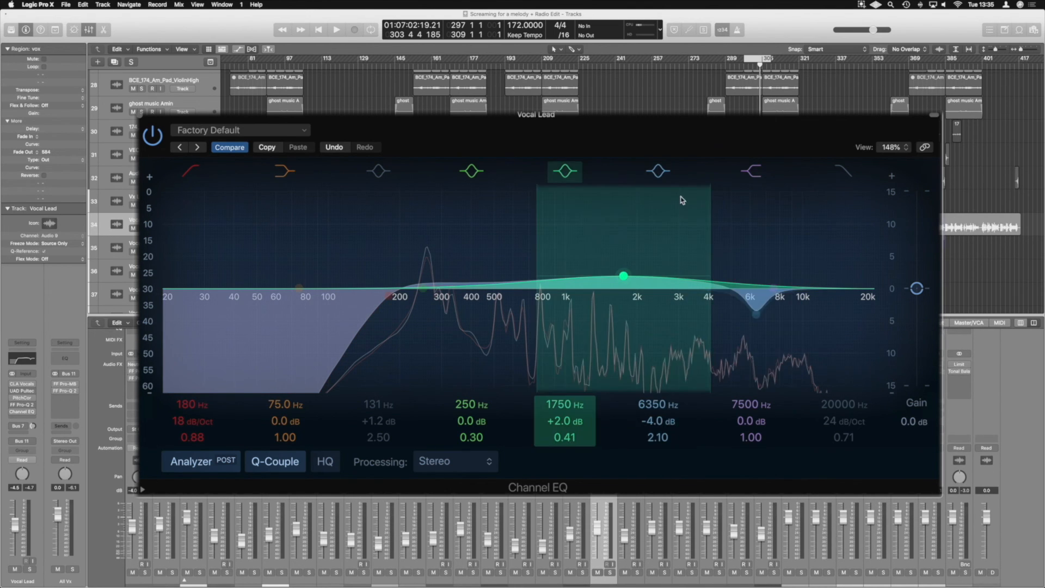
Turn the 250 Hz band into a narrow +9.9 dB boost at 795 Hz with a Q of 6.20.
{"action": "left_click_drag", "start_coordinate": [435, 288], "coordinate": [541, 258]}
{"action": "scroll", "coordinate": [540, 261], "scroll_direction": "up", "scroll_amount": 10}
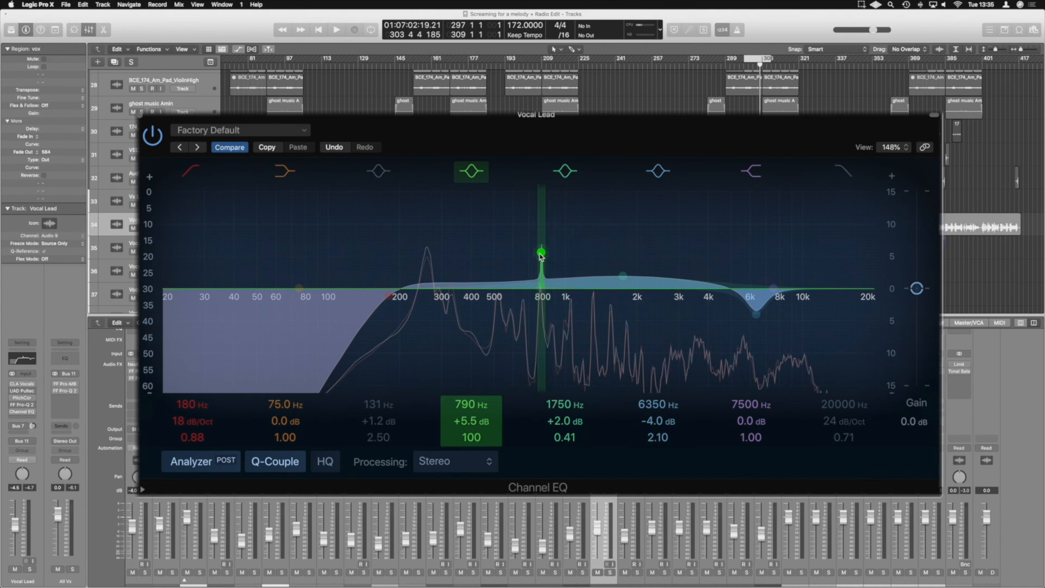
{"action": "scroll", "coordinate": [542, 267], "scroll_direction": "down", "scroll_amount": 5}
{"action": "scroll", "coordinate": [542, 281], "scroll_direction": "up", "scroll_amount": 2}
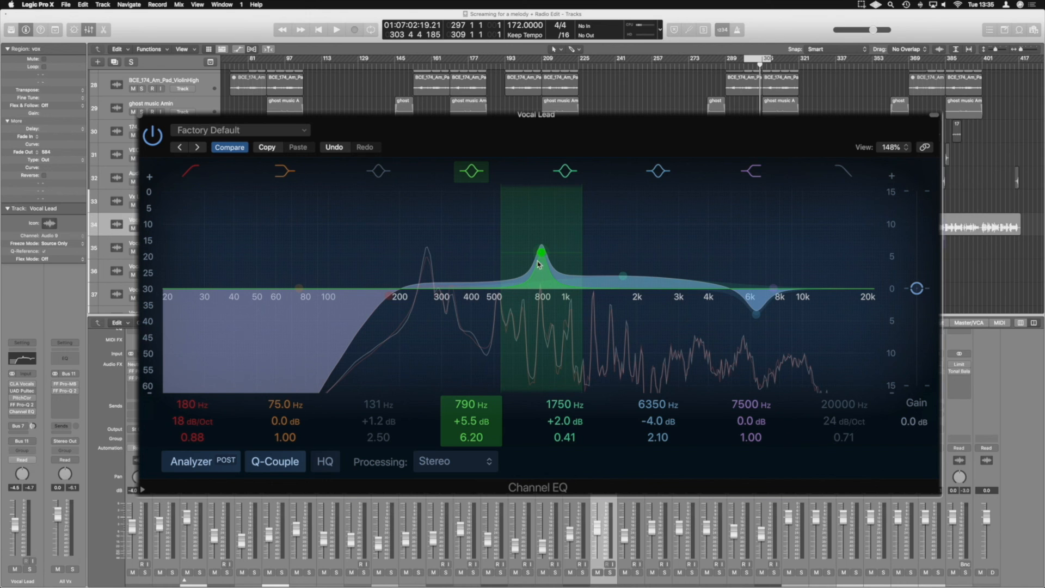
{"action": "left_click_drag", "start_coordinate": [540, 260], "coordinate": [542, 218]}
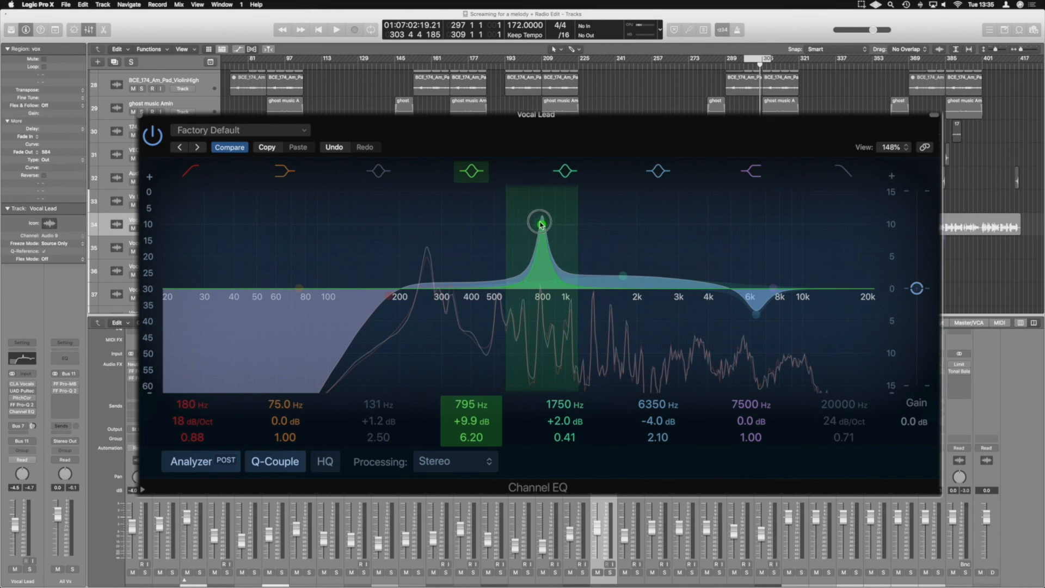
Solo the Vocal Lead, shift the narrow boost to 770 Hz at +14.4 dB, and listen for resonance.
{"action": "left_click", "coordinate": [611, 561]}
{"action": "key", "text": "space"}
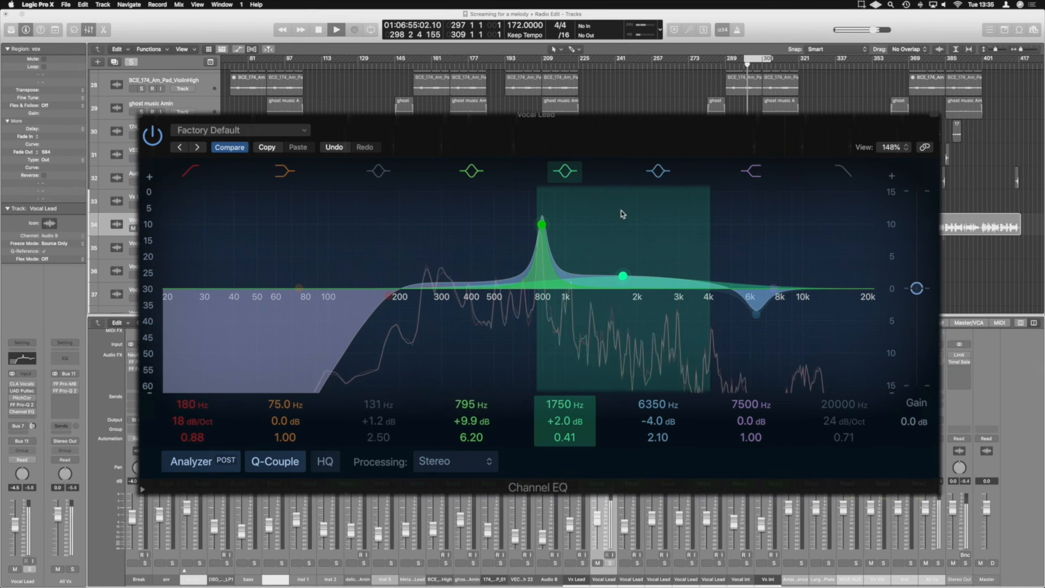
{"action": "left_click_drag", "start_coordinate": [543, 225], "coordinate": [540, 228]}
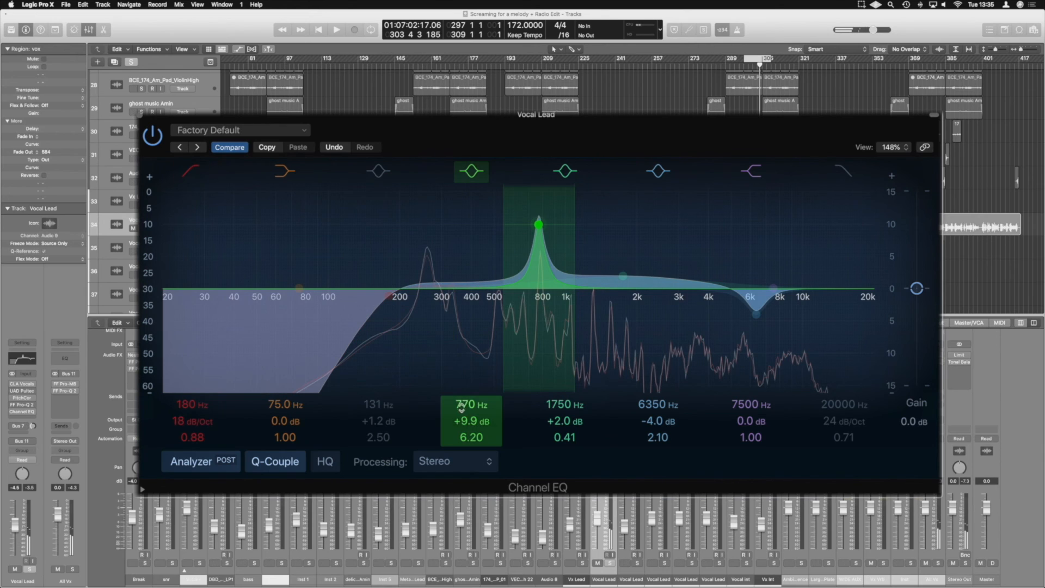
{"action": "left_click_drag", "start_coordinate": [466, 422], "coordinate": [466, 407]}
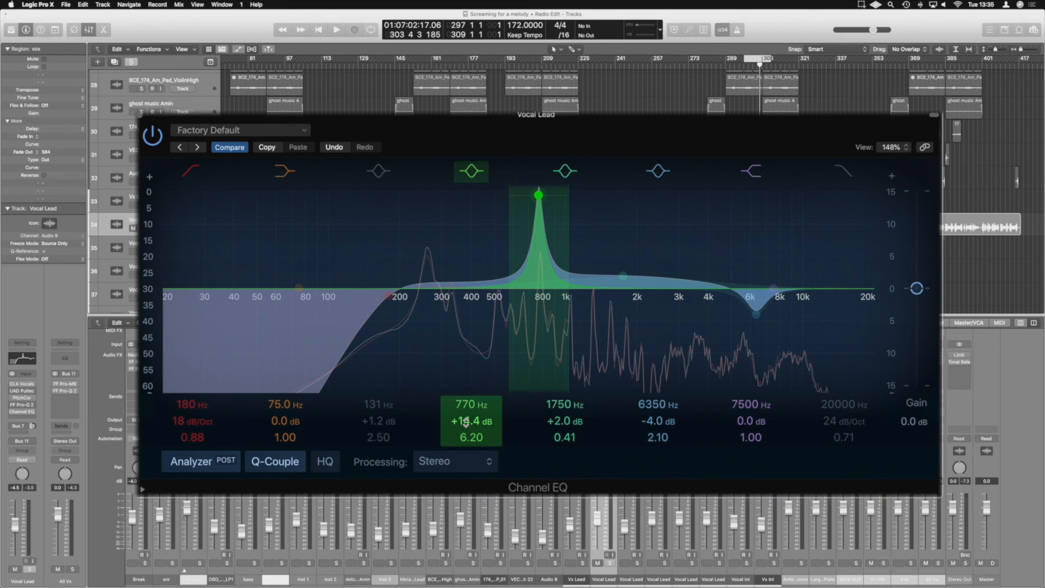
{"action": "key", "text": "space"}
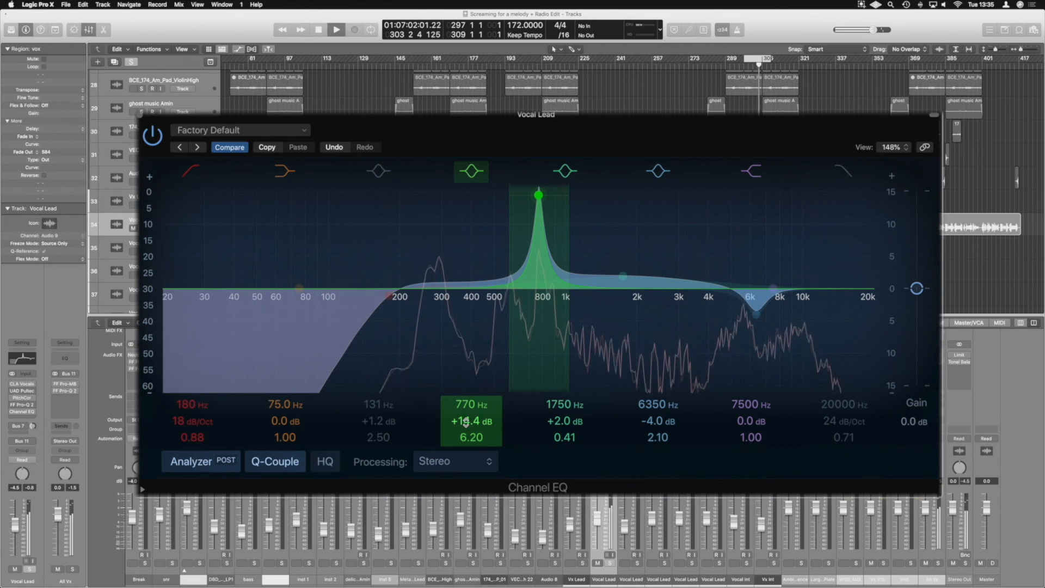
{"action": "key", "text": "space"}
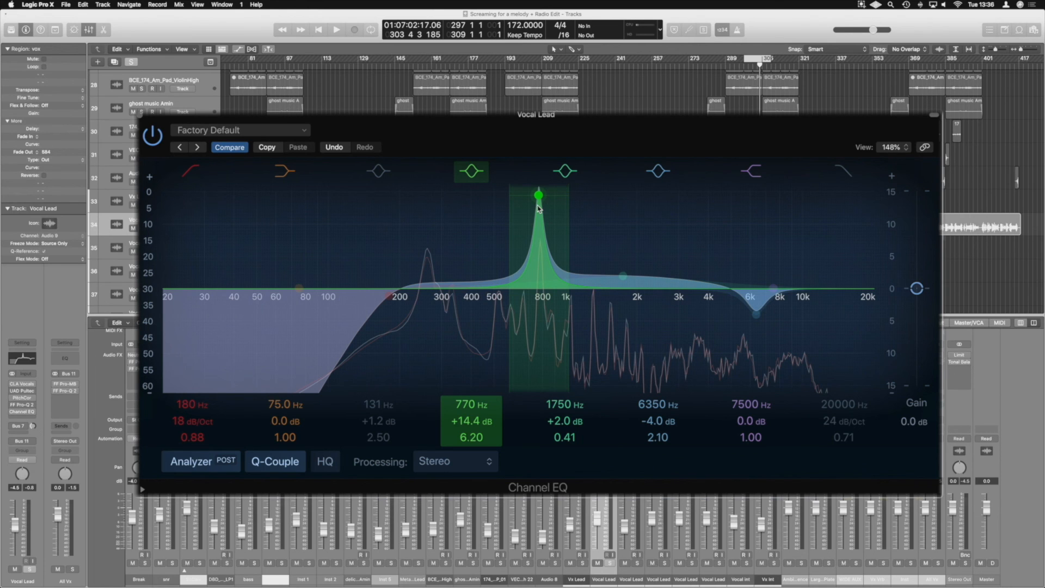
Play the soloed Vocal Lead and sweep the narrow boost through 416 Hz to 520 Hz, raising it to +13.3 dB.
{"action": "left_click_drag", "start_coordinate": [497, 329], "coordinate": [509, 373]}
{"action": "mouse_move", "coordinate": [464, 404]}
{"action": "left_mouse_down"}
{"action": "mouse_move", "coordinate": [461, 392]}
{"action": "mouse_move", "coordinate": [461, 408]}
{"action": "left_mouse_up"}
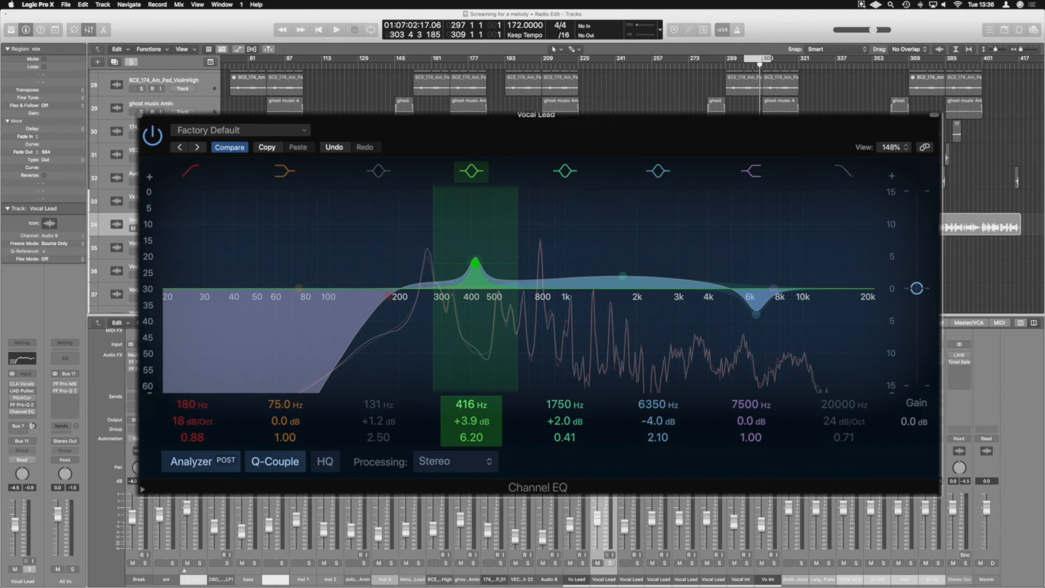
{"action": "key", "text": "space"}
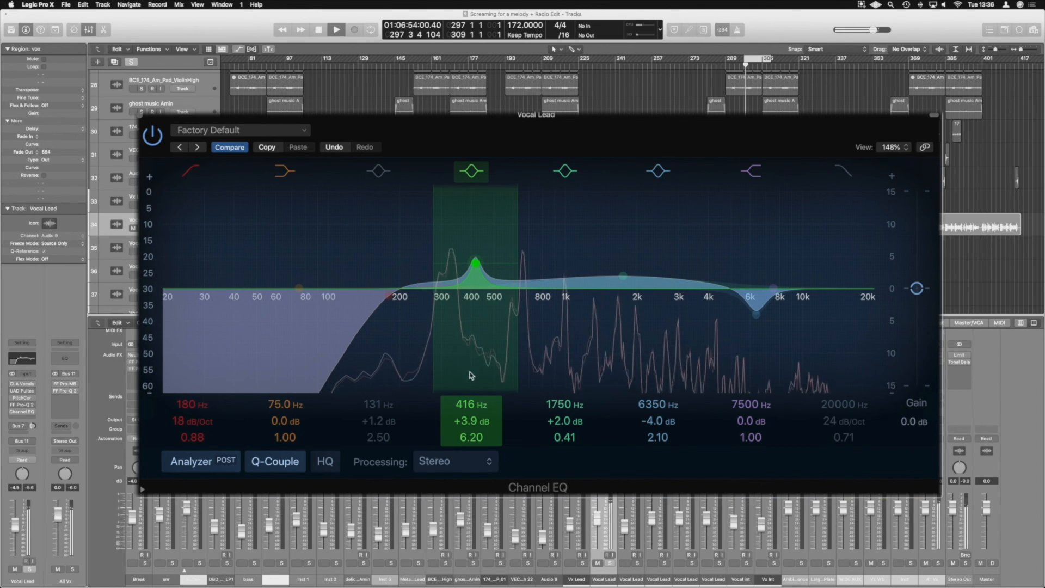
{"action": "mouse_move", "coordinate": [466, 420]}
{"action": "left_mouse_down"}
{"action": "mouse_move", "coordinate": [478, 418]}
{"action": "mouse_move", "coordinate": [472, 400]}
{"action": "left_mouse_up"}
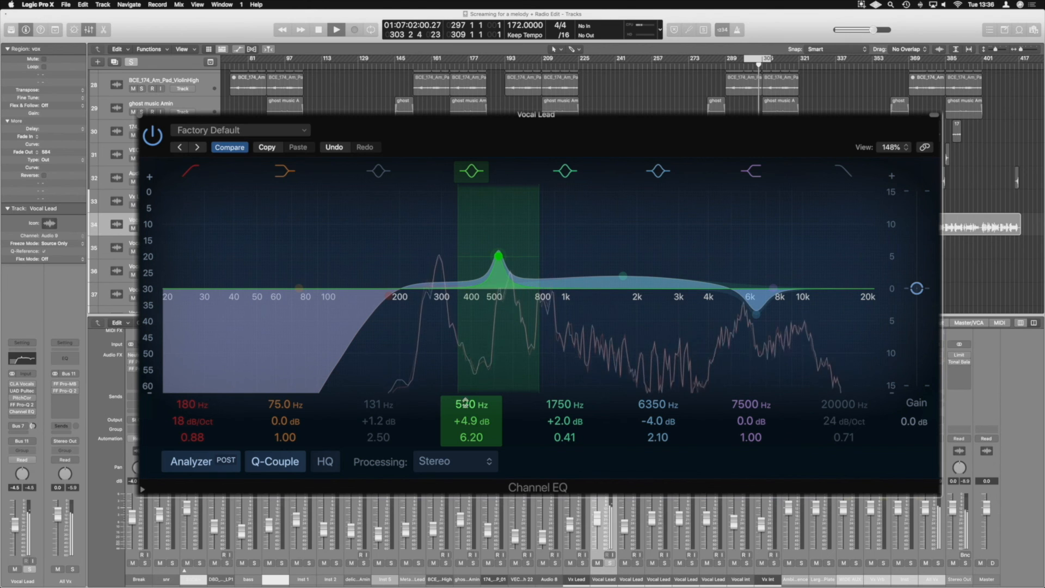
{"action": "left_click_drag", "start_coordinate": [463, 421], "coordinate": [463, 384]}
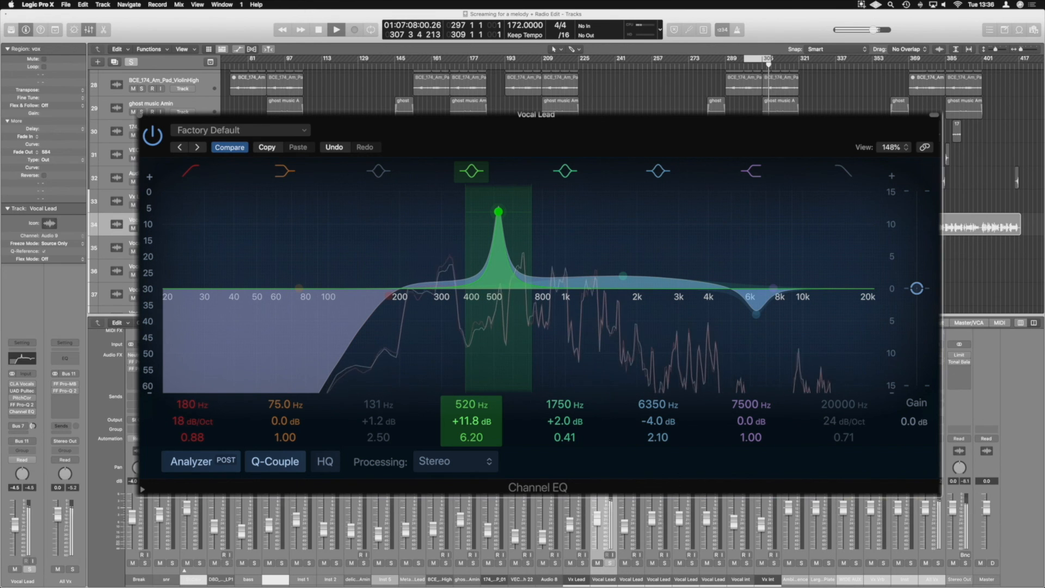
{"action": "left_click_drag", "start_coordinate": [463, 421], "coordinate": [463, 413]}
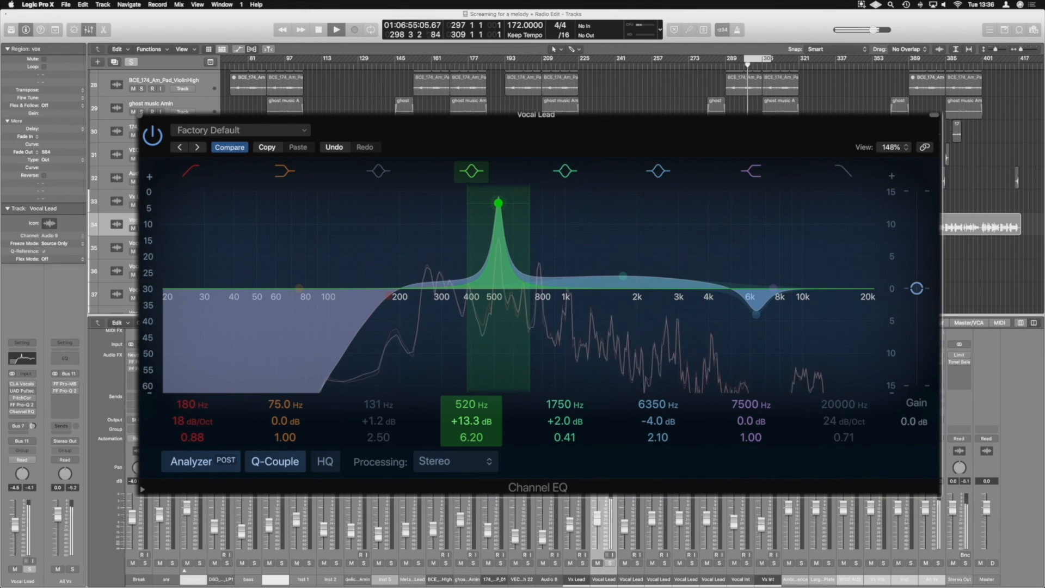
{"action": "key", "text": "space"}
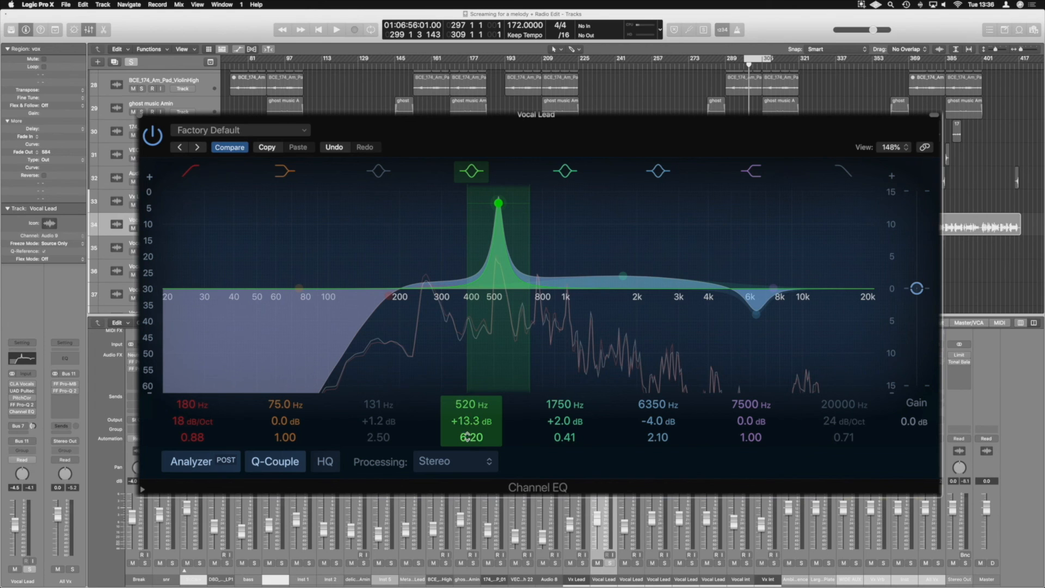
Turn the 520 Hz boost into a -6.0 dB cut with a Q of 8.20, listen to it, and close the Channel EQ.
{"action": "left_click_drag", "start_coordinate": [467, 437], "coordinate": [484, 484]}
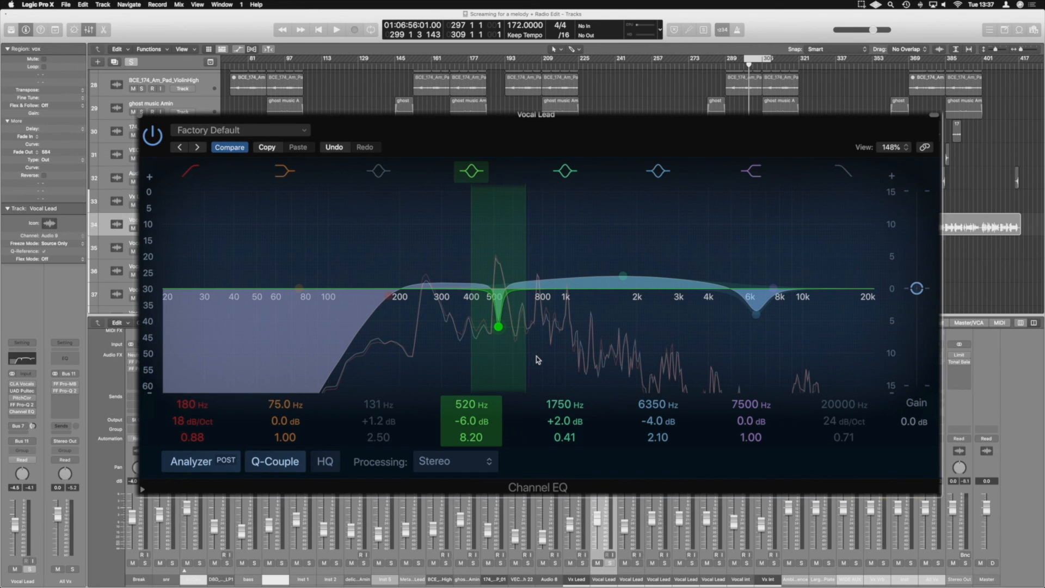
{"action": "key", "text": "space"}
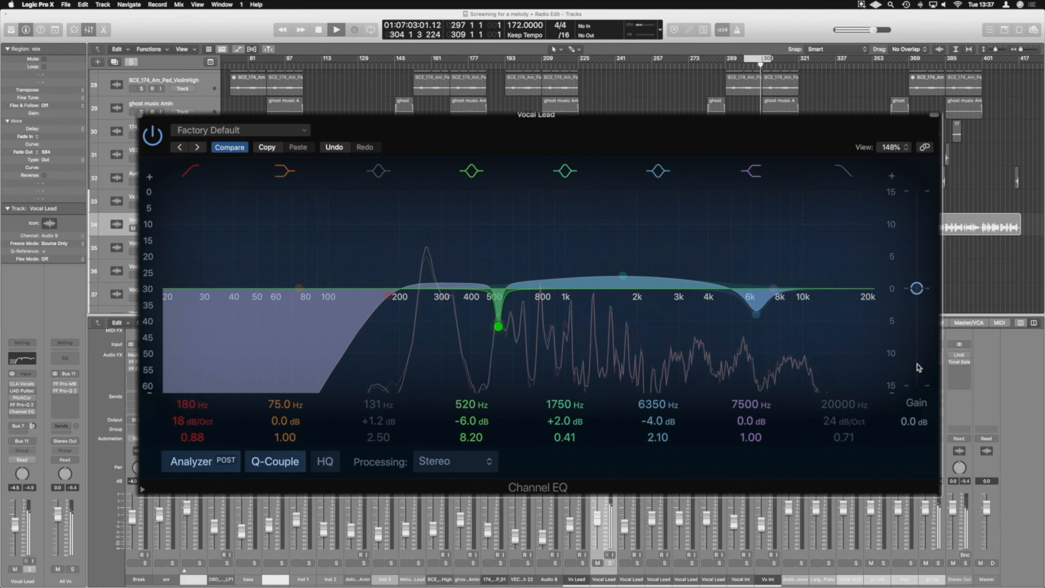
{"action": "key", "text": "space"}
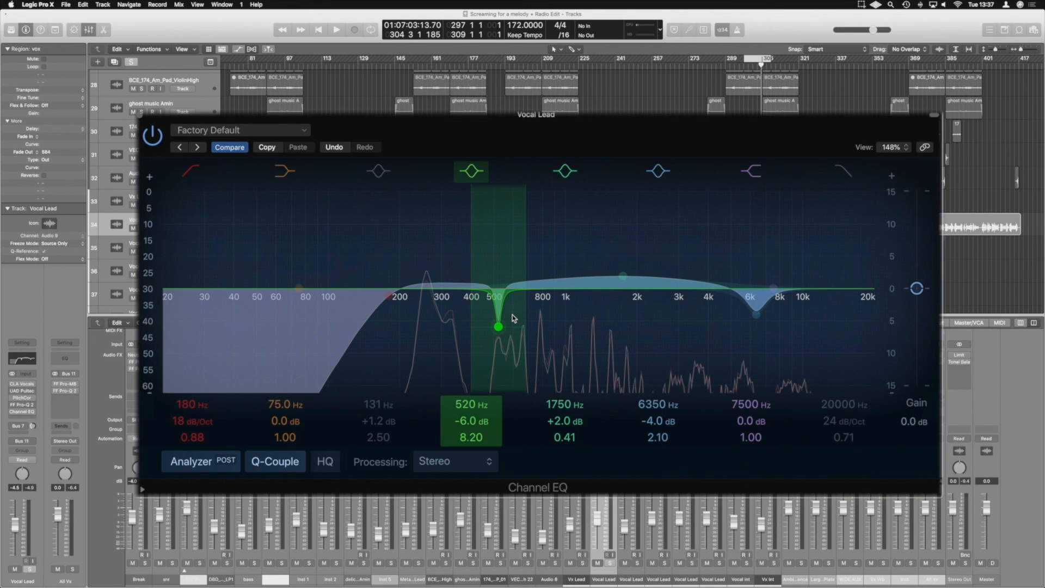
{"action": "left_click", "coordinate": [141, 119]}
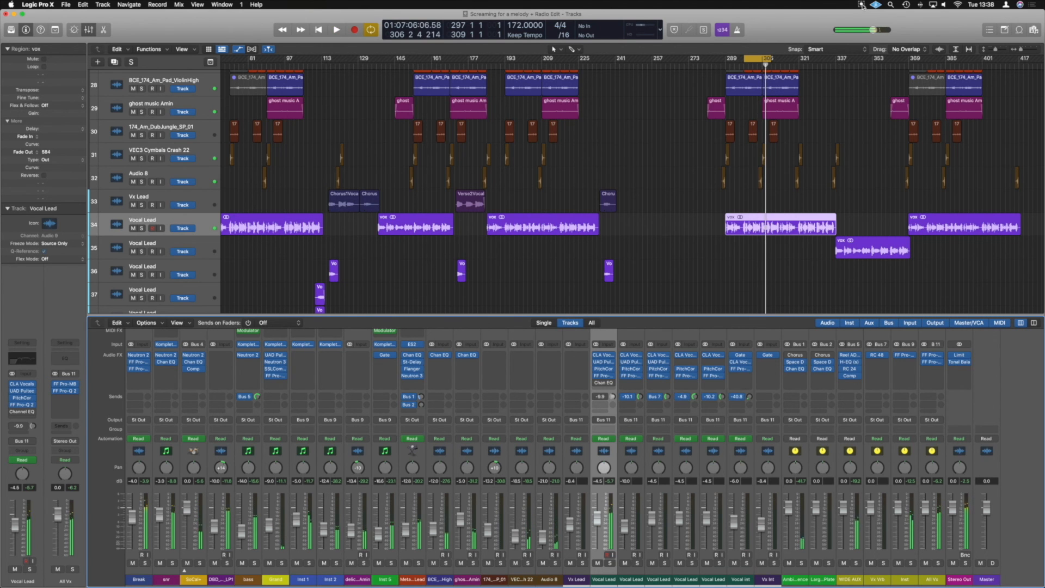
{"action": "left_click", "coordinate": [862, 5]}
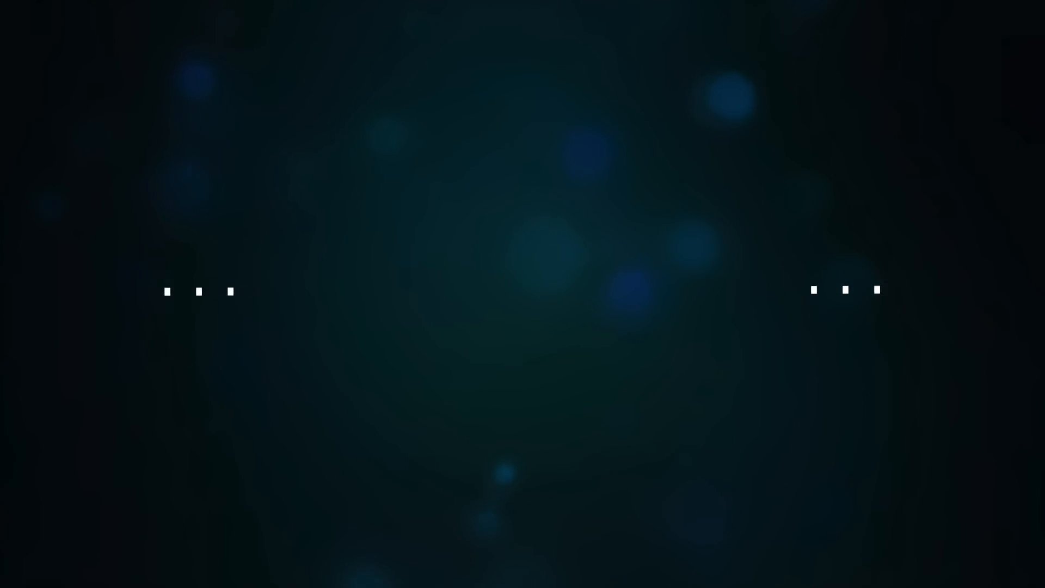